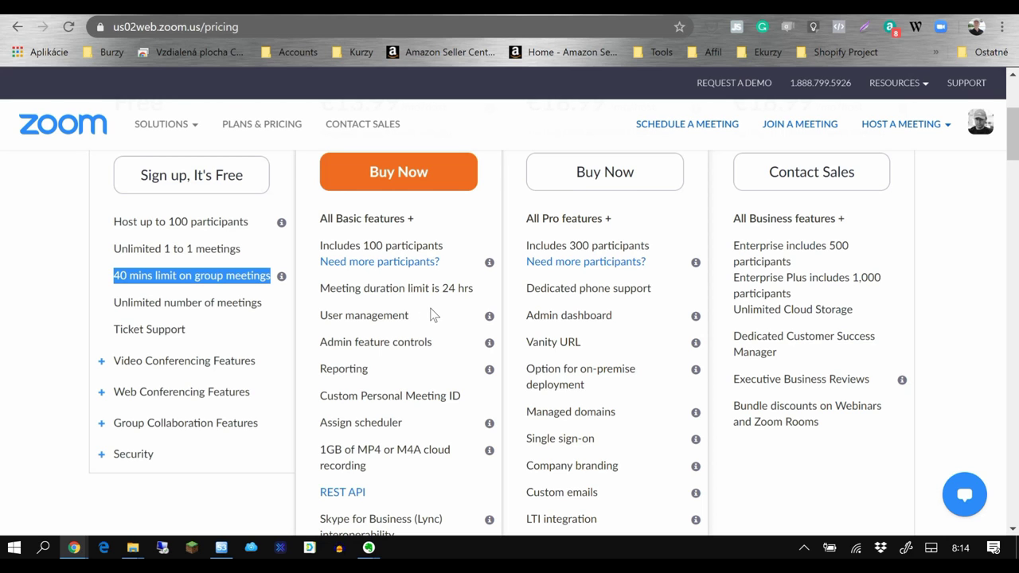
Compare the Zoom pricing plans, highlighting the Pro plan's meeting duration limit and cloud recording features.
{"action": "scroll", "coordinate": [434, 315], "scroll_direction": "up", "scroll_amount": 2}
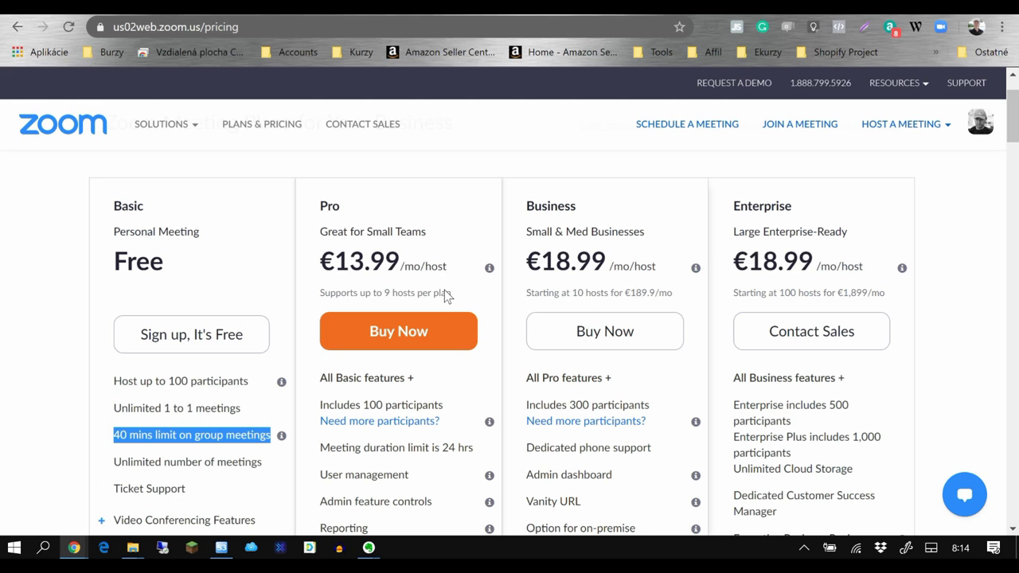
{"action": "scroll", "coordinate": [444, 292], "scroll_direction": "down", "scroll_amount": 2}
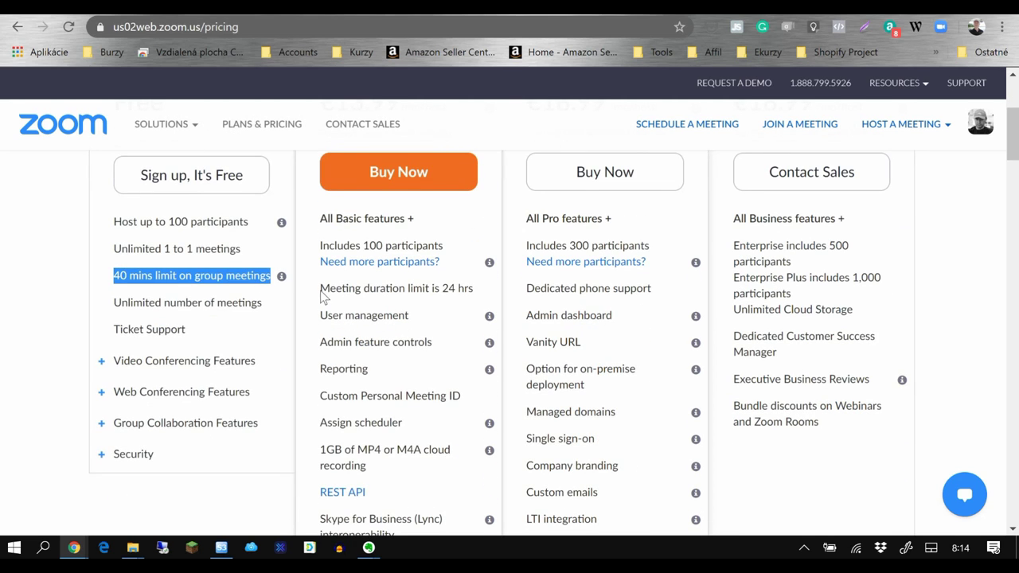
{"action": "left_click_drag", "start_coordinate": [320, 289], "coordinate": [475, 293]}
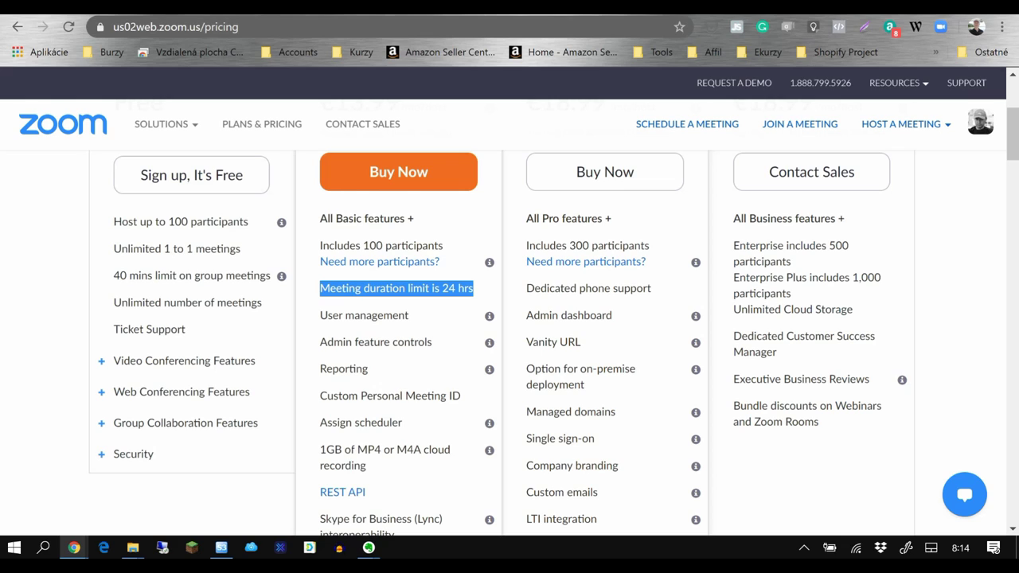
{"action": "left_click_drag", "start_coordinate": [320, 449], "coordinate": [375, 470]}
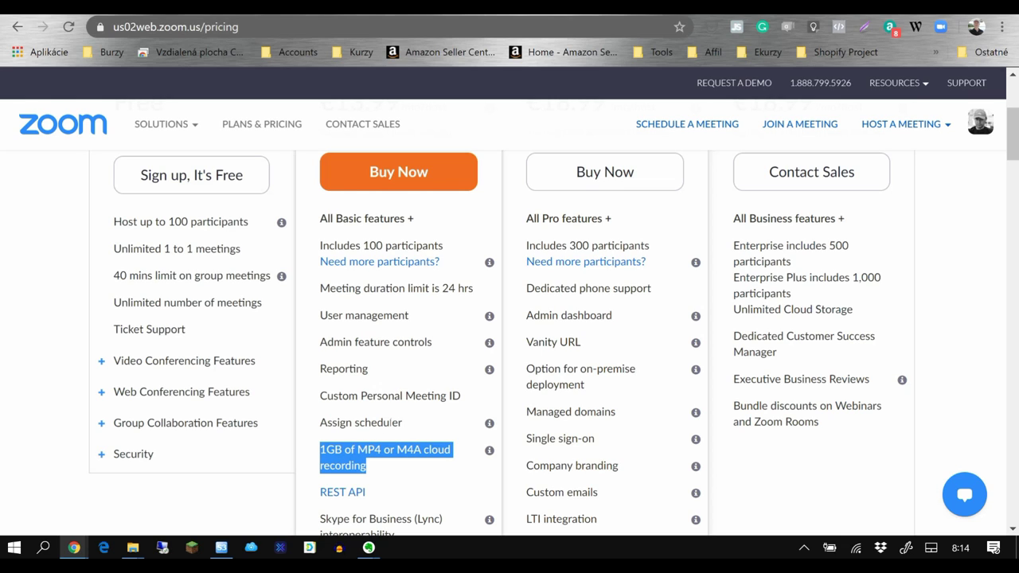
{"action": "left_click", "coordinate": [394, 416]}
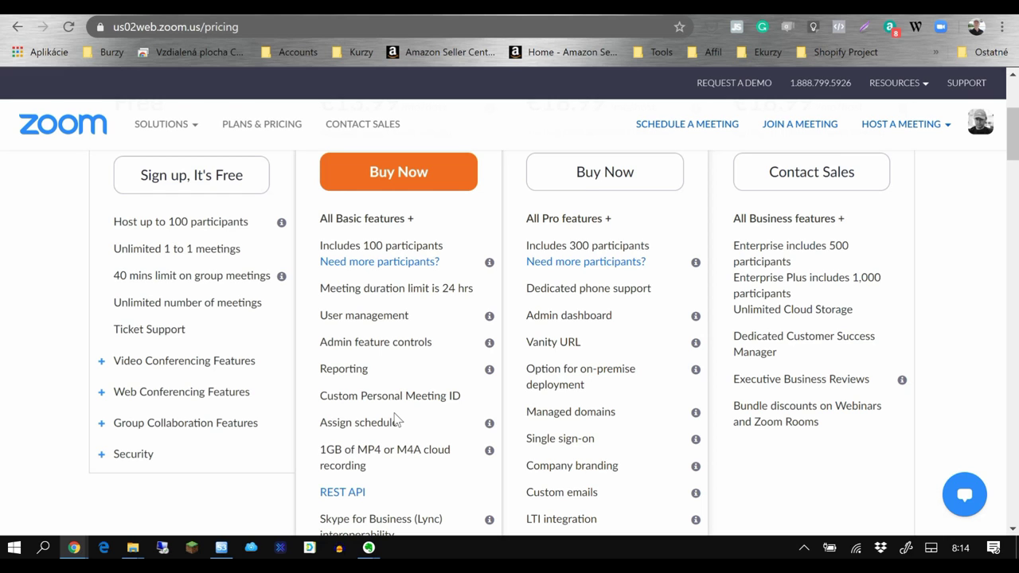
{"action": "scroll", "coordinate": [395, 419], "scroll_direction": "up", "scroll_amount": 3}
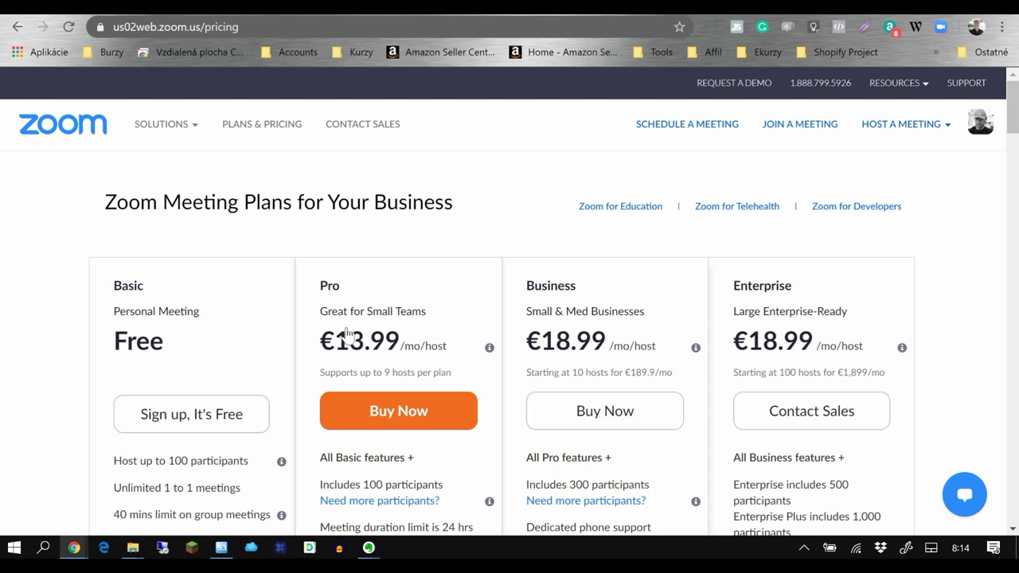
Leave the pricing page and review the account's Profile page, including its date and time and host key sections.
{"action": "left_click", "coordinate": [17, 29]}
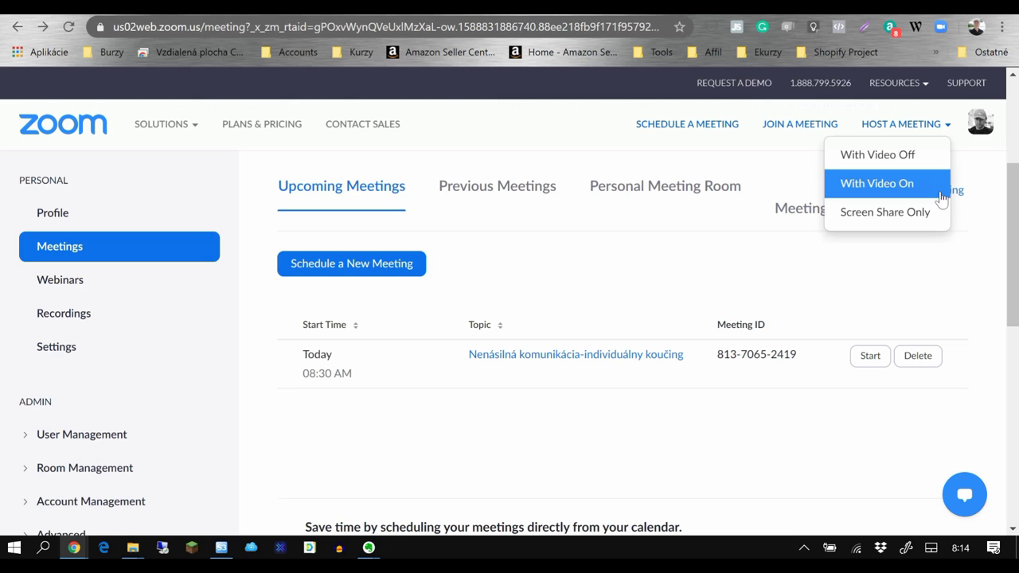
{"action": "left_click", "coordinate": [50, 215]}
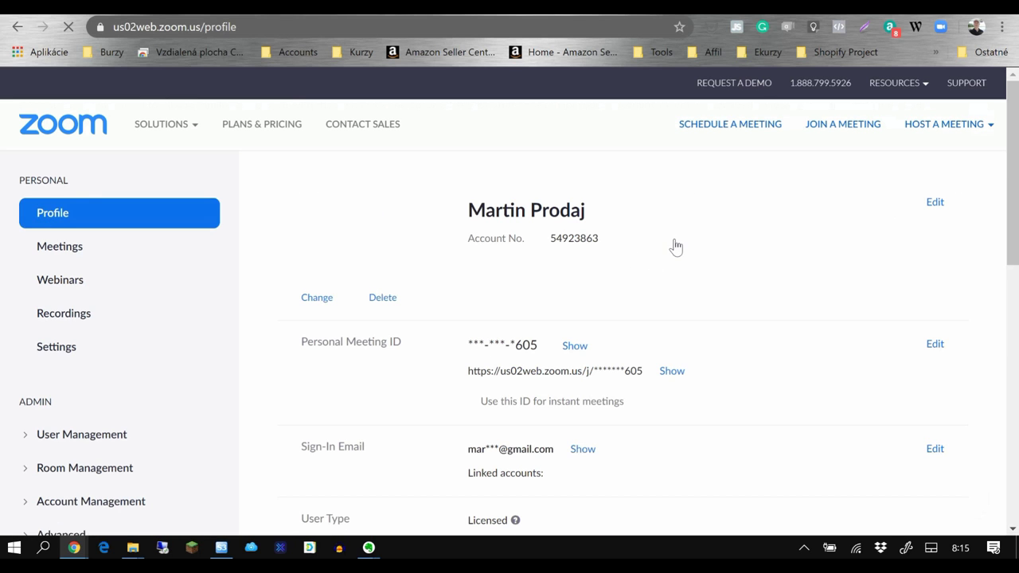
{"action": "scroll", "coordinate": [676, 243], "scroll_direction": "down", "scroll_amount": 6}
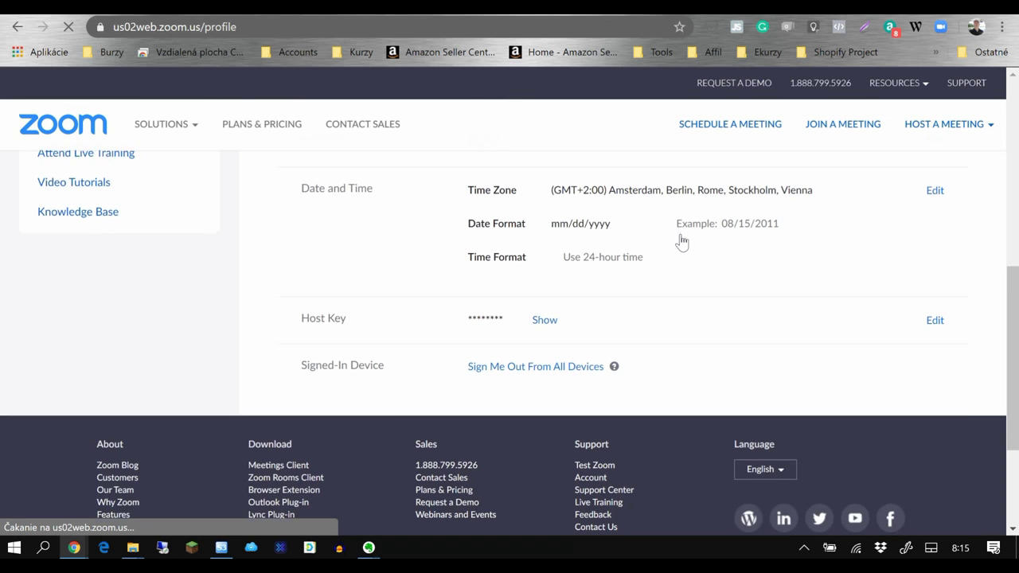
{"action": "scroll", "coordinate": [682, 242], "scroll_direction": "up", "scroll_amount": 4}
{"action": "scroll", "coordinate": [682, 242], "scroll_direction": "up", "scroll_amount": 2}
{"action": "scroll", "coordinate": [682, 242], "scroll_direction": "up", "scroll_amount": 2}
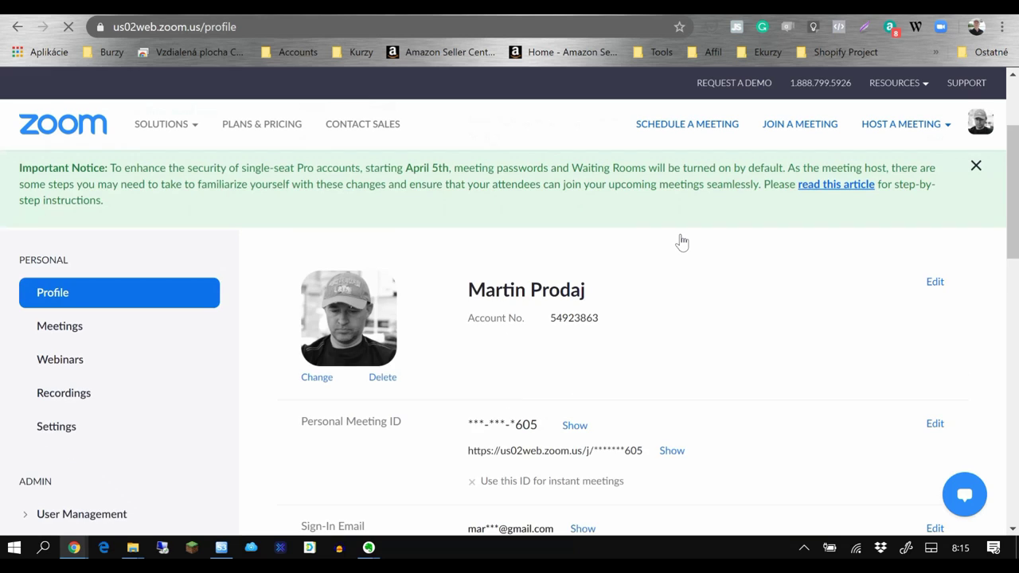
{"action": "scroll", "coordinate": [681, 242], "scroll_direction": "down", "scroll_amount": 1}
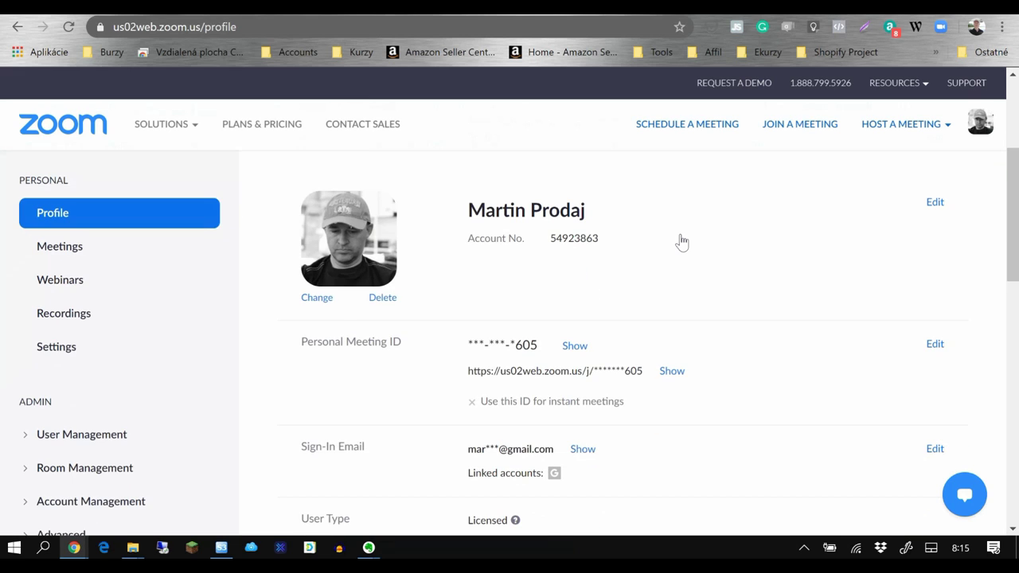
Open the account's Meetings page and dismiss the three green notices above it.
{"action": "left_click", "coordinate": [63, 252]}
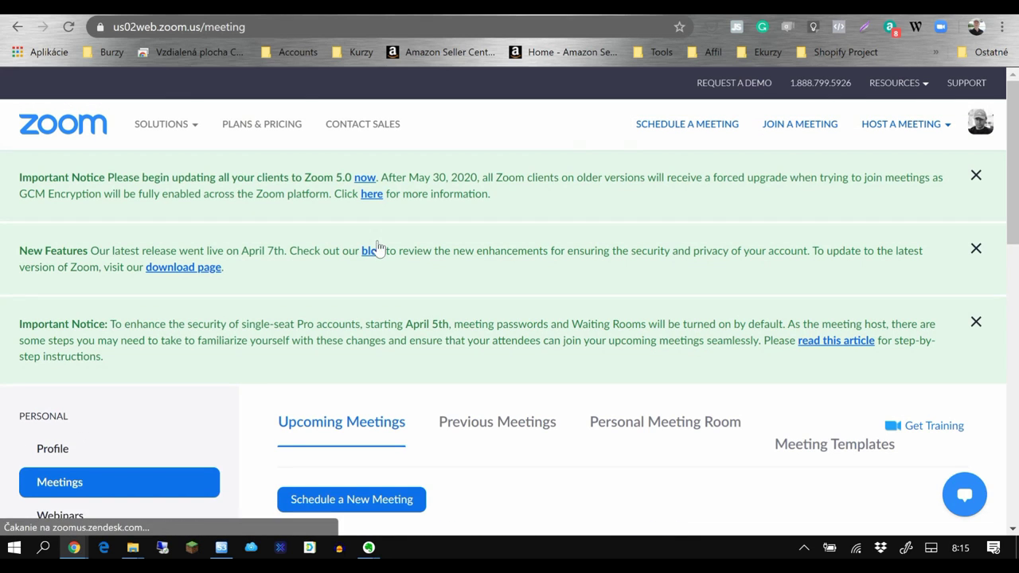
{"action": "left_click", "coordinate": [976, 176]}
{"action": "left_click", "coordinate": [976, 176]}
{"action": "left_click", "coordinate": [976, 176]}
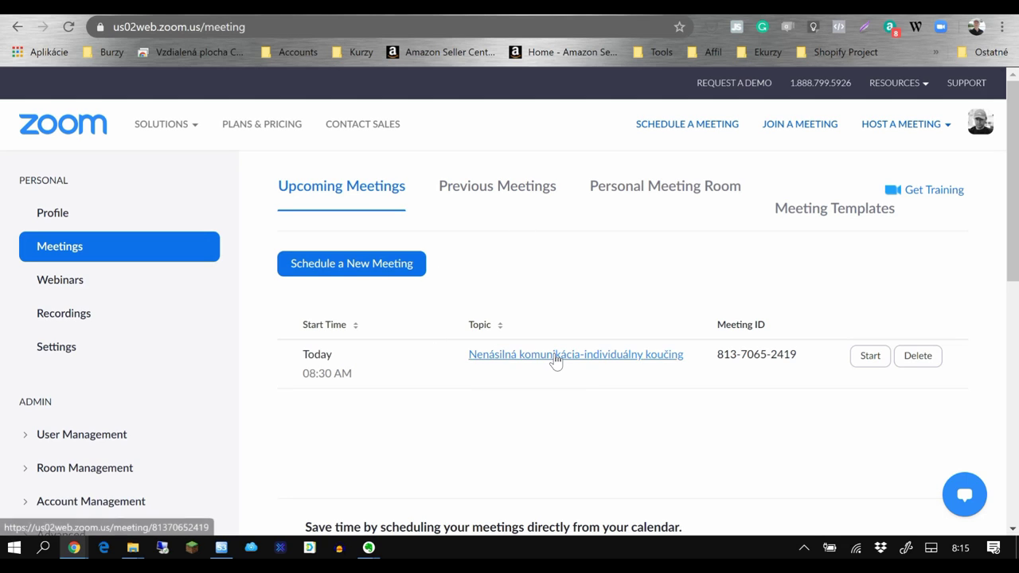
Look through the list of previous meetings.
{"action": "left_click", "coordinate": [482, 192]}
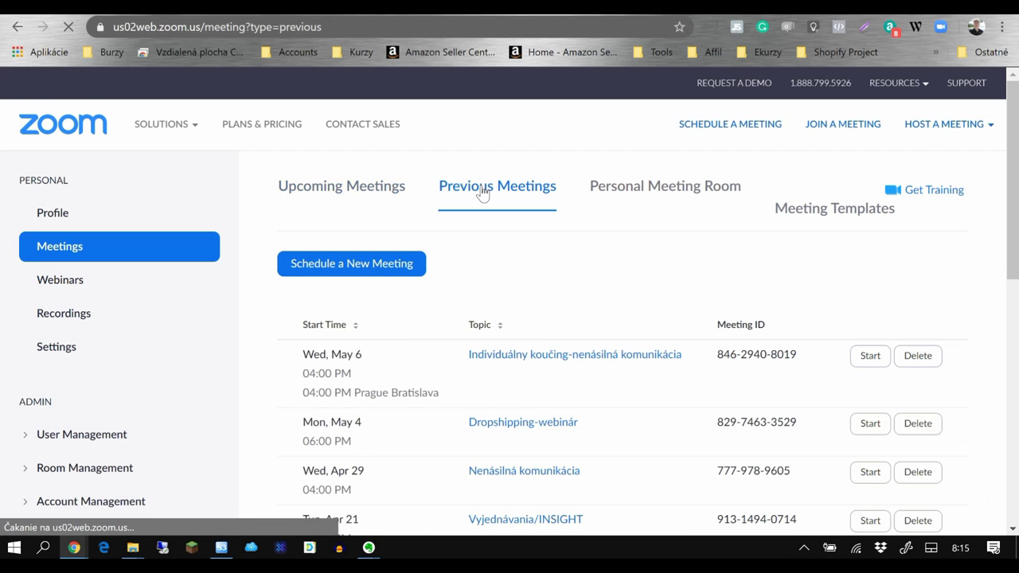
{"action": "scroll", "coordinate": [512, 237], "scroll_direction": "down", "scroll_amount": 3}
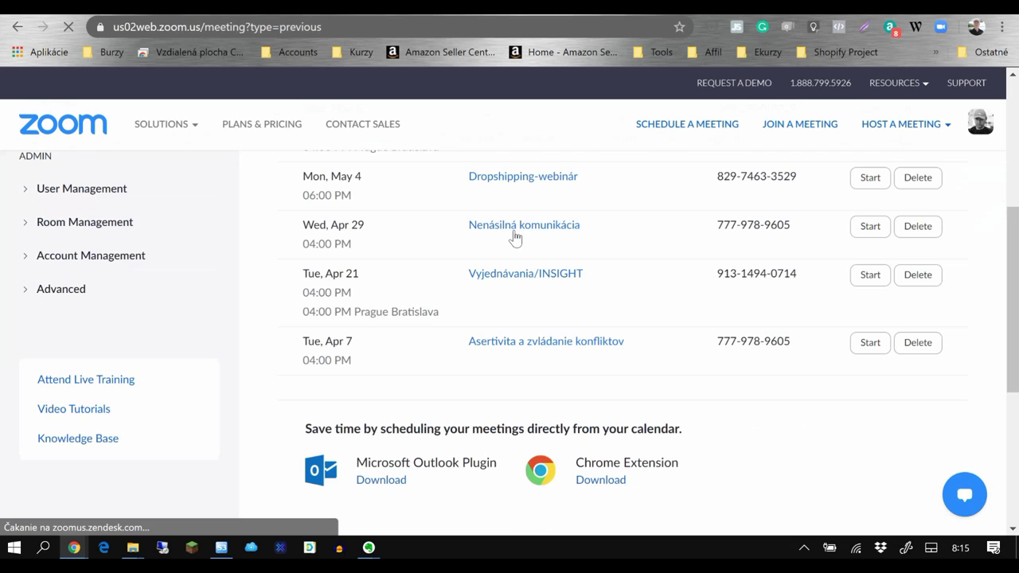
{"action": "scroll", "coordinate": [514, 237], "scroll_direction": "up", "scroll_amount": 2}
{"action": "scroll", "coordinate": [514, 236], "scroll_direction": "up", "scroll_amount": 2}
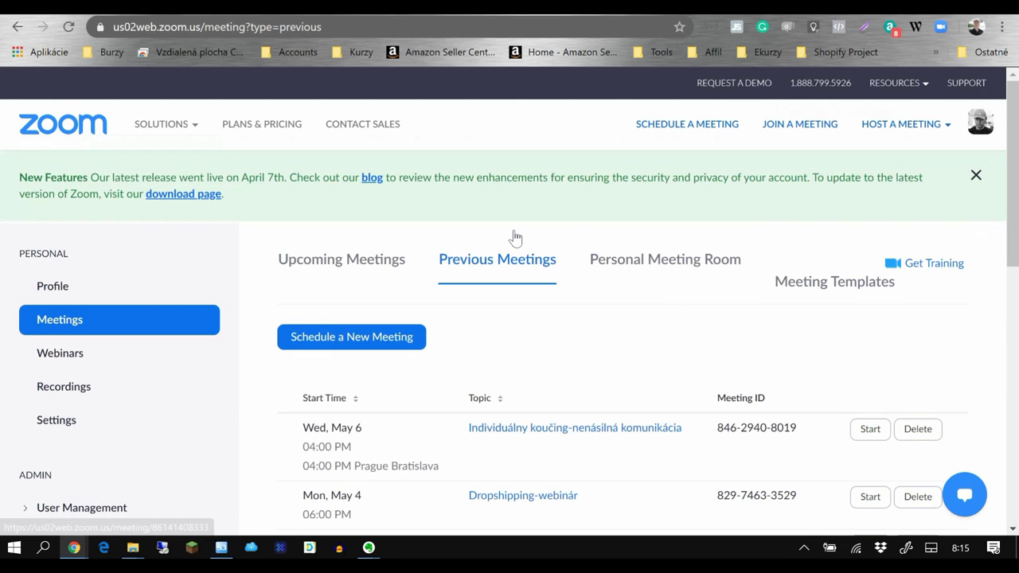
Show the Personal Meeting Room, dismiss its notice, and examine the room's meeting ID, join URL and other details.
{"action": "left_click", "coordinate": [642, 265]}
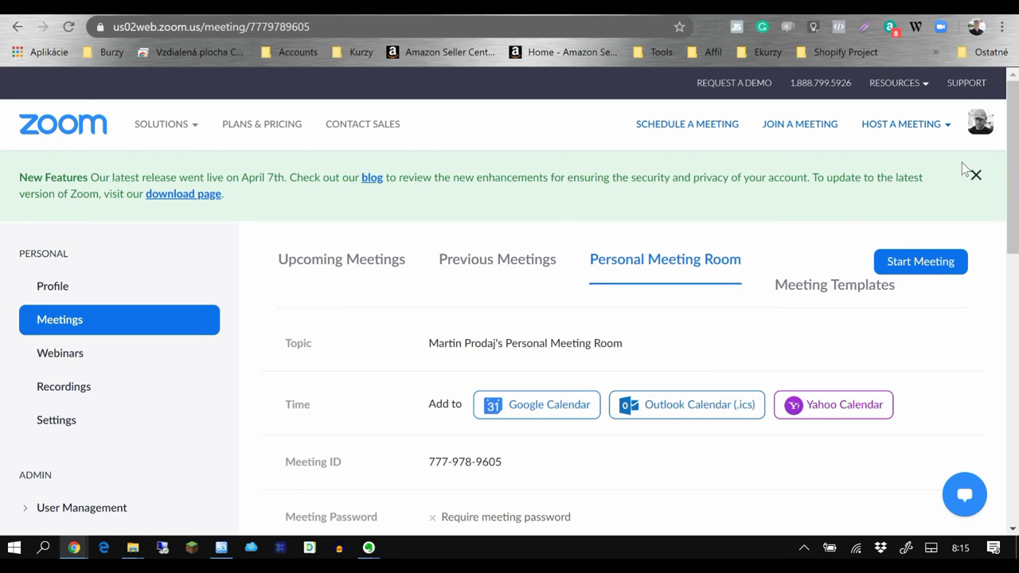
{"action": "left_click", "coordinate": [975, 175]}
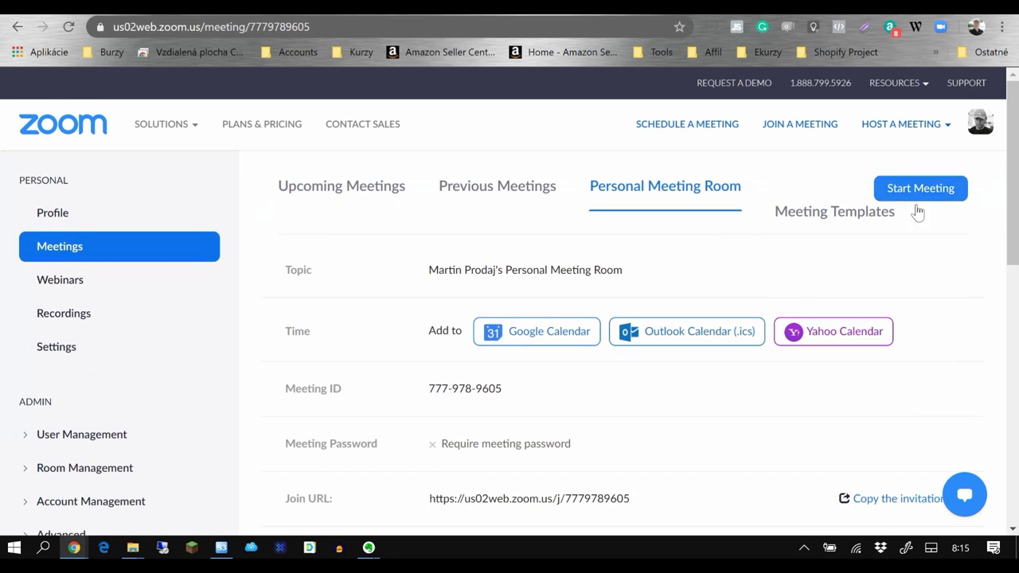
{"action": "left_click_drag", "start_coordinate": [429, 388], "coordinate": [511, 390]}
{"action": "left_click_drag", "start_coordinate": [430, 498], "coordinate": [605, 498]}
{"action": "left_click", "coordinate": [649, 509]}
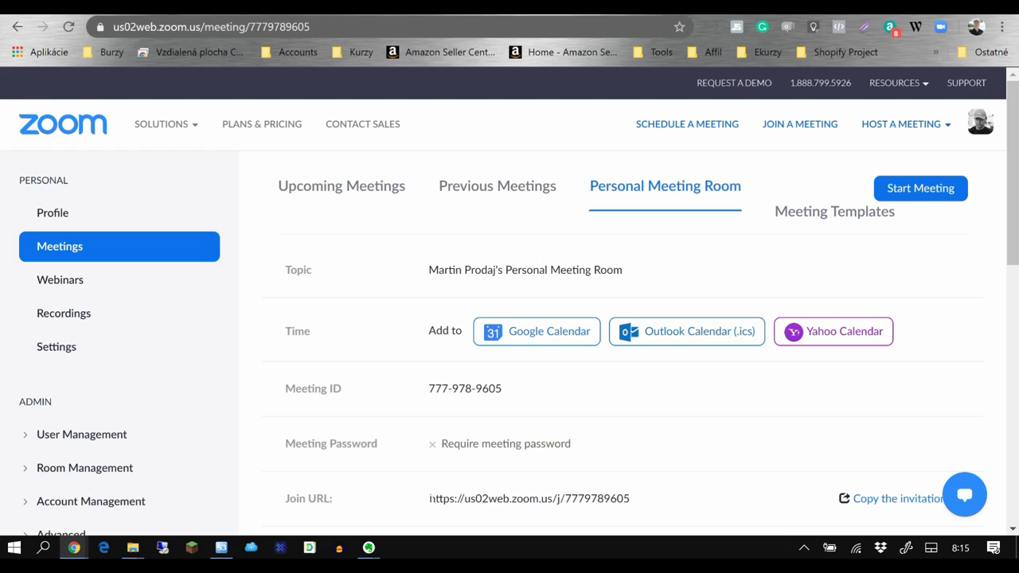
{"action": "left_click_drag", "start_coordinate": [429, 498], "coordinate": [605, 499]}
{"action": "left_click", "coordinate": [635, 499]}
{"action": "left_click_drag", "start_coordinate": [429, 499], "coordinate": [464, 497]}
{"action": "left_click", "coordinate": [465, 498]}
{"action": "scroll", "coordinate": [646, 468], "scroll_direction": "down", "scroll_amount": 1}
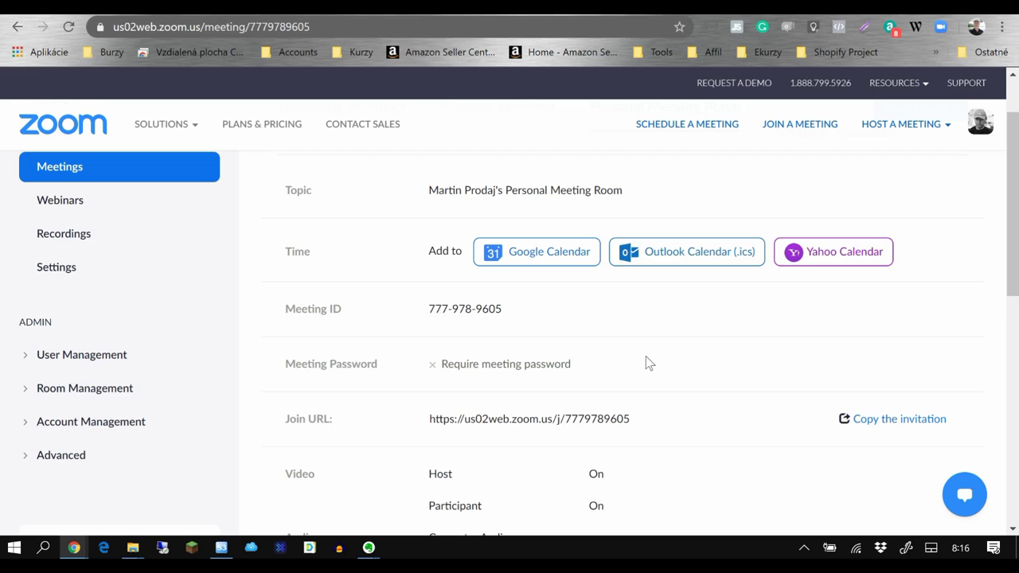
{"action": "scroll", "coordinate": [645, 356], "scroll_direction": "up", "scroll_amount": 1}
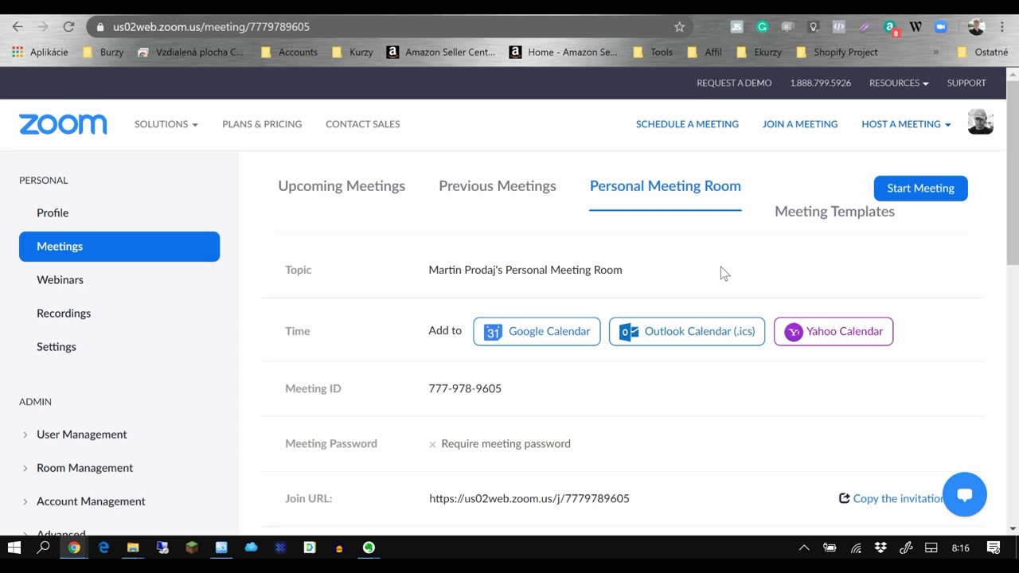
{"action": "scroll", "coordinate": [719, 278], "scroll_direction": "down", "scroll_amount": 4}
Return to the upcoming meetings and look over the scheduled meeting and calendar plugin options.
{"action": "left_click", "coordinate": [358, 194]}
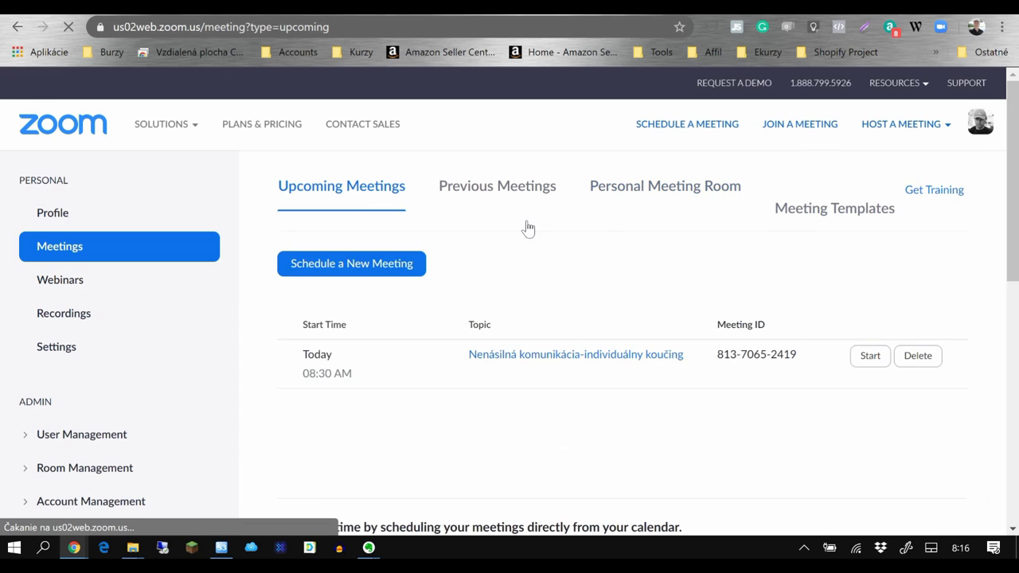
{"action": "scroll", "coordinate": [585, 235], "scroll_direction": "down", "scroll_amount": 4}
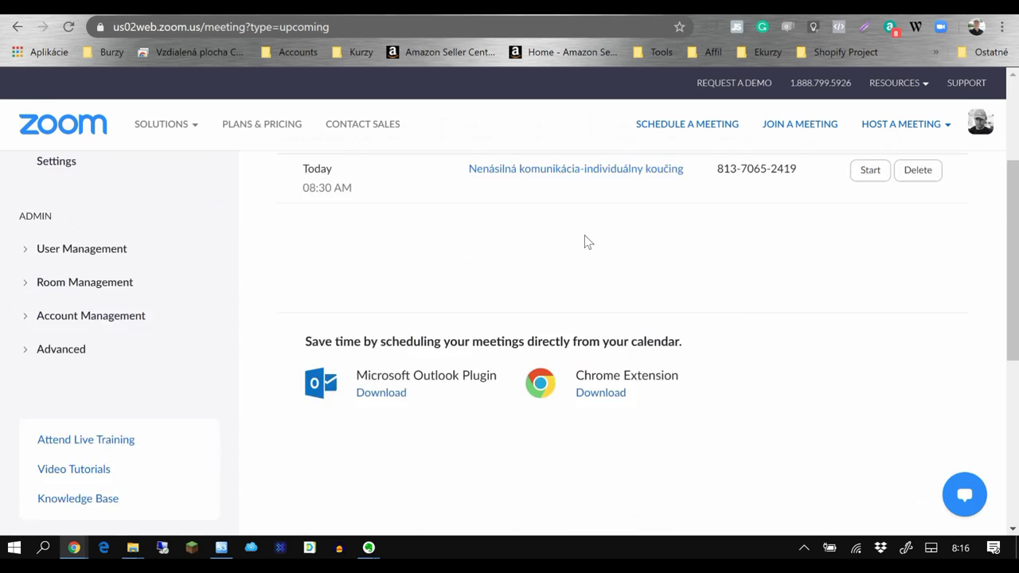
{"action": "scroll", "coordinate": [630, 219], "scroll_direction": "up", "scroll_amount": 4}
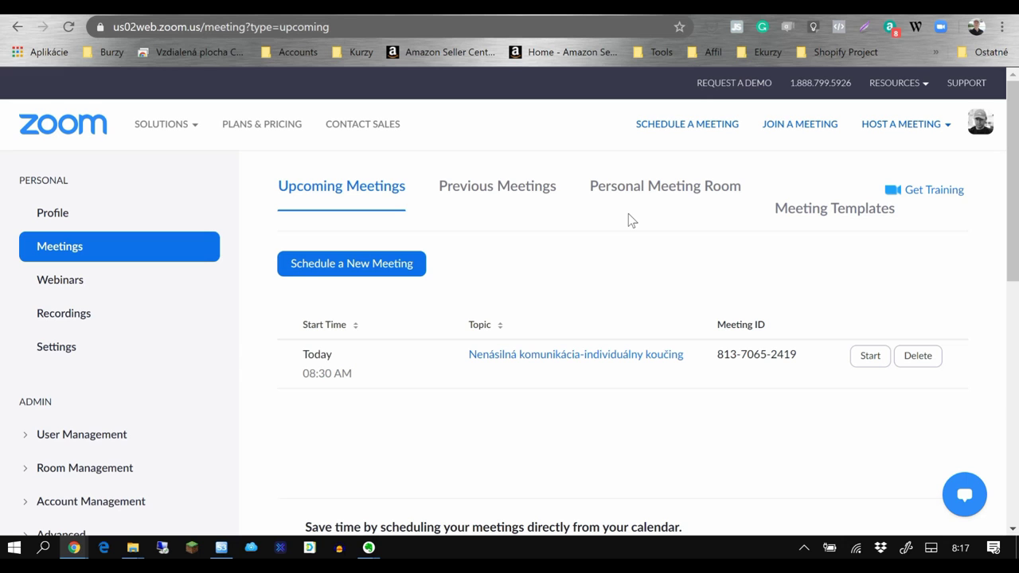
{"action": "scroll", "coordinate": [580, 225], "scroll_direction": "down", "scroll_amount": 3}
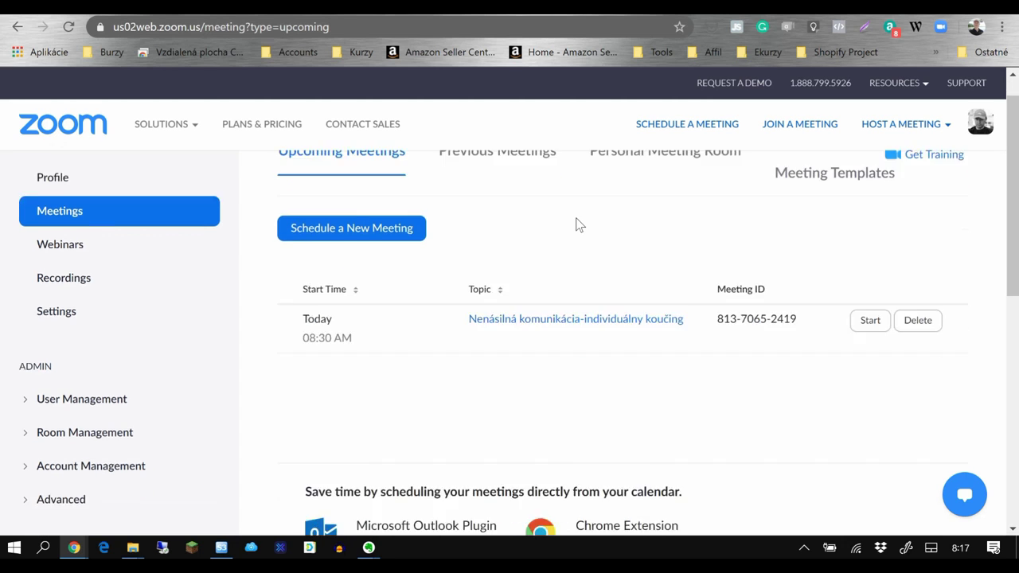
{"action": "scroll", "coordinate": [580, 225], "scroll_direction": "up", "scroll_amount": 3}
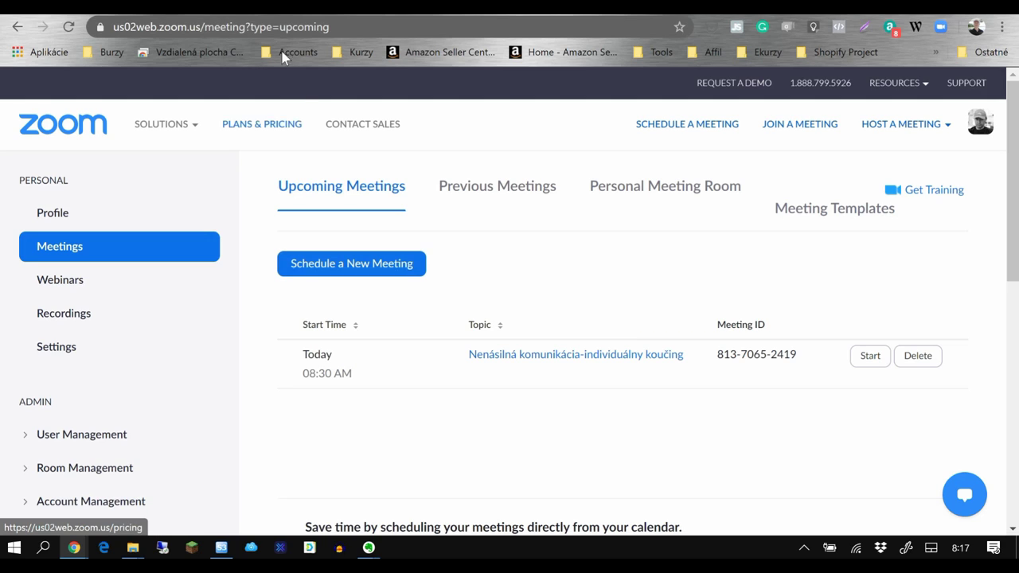
Start scheduling a new meeting and check the form's Topic and Description fields.
{"action": "left_click", "coordinate": [348, 269]}
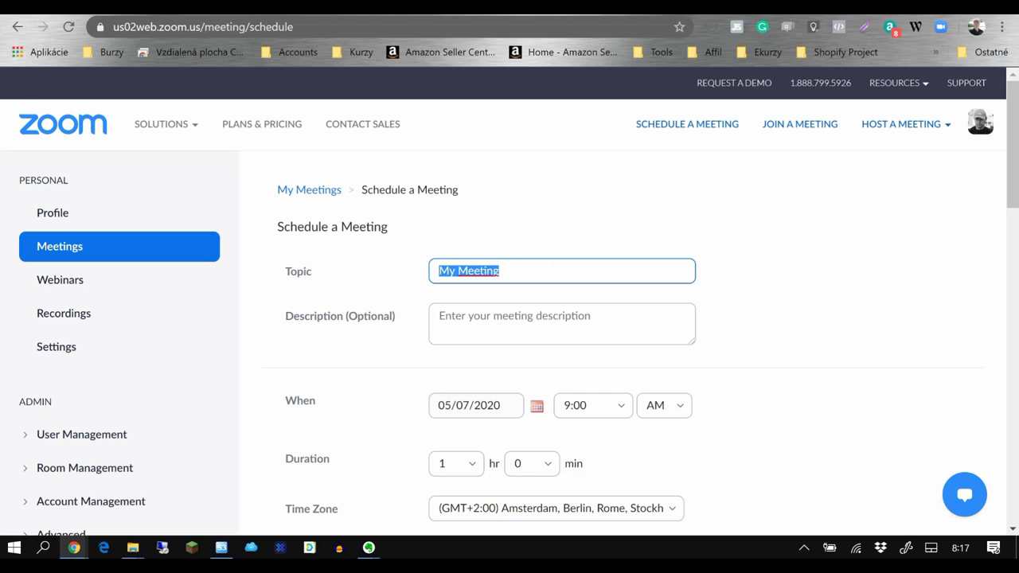
{"action": "left_click", "coordinate": [499, 271]}
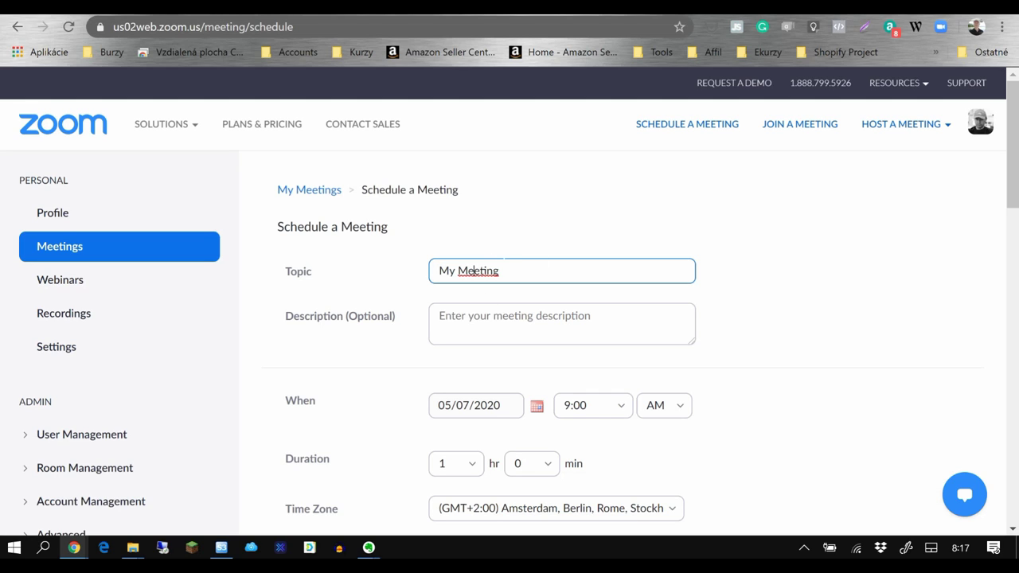
{"action": "scroll", "coordinate": [510, 270], "scroll_direction": "down", "scroll_amount": 2}
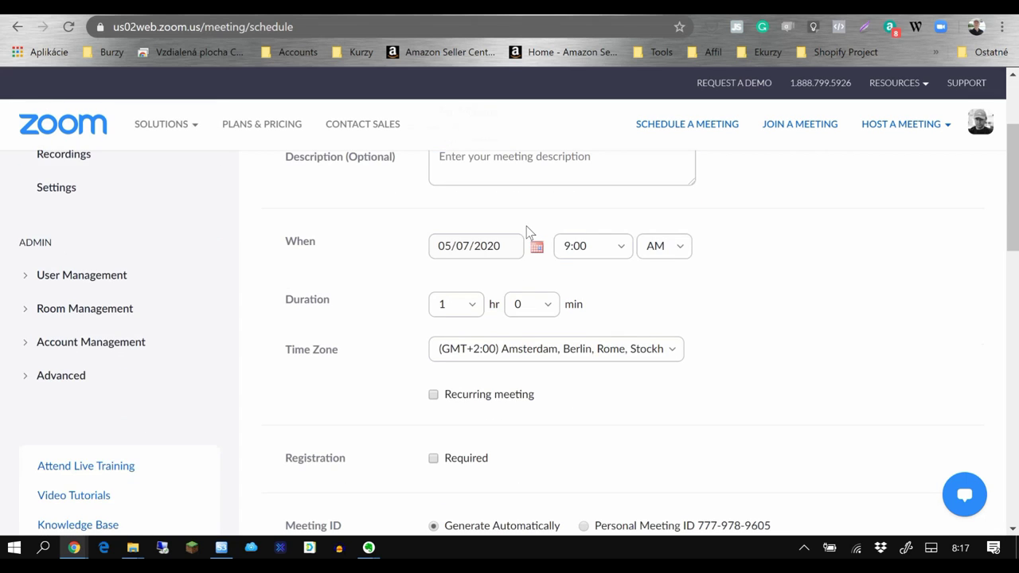
{"action": "scroll", "coordinate": [526, 230], "scroll_direction": "up", "scroll_amount": 2}
{"action": "left_click", "coordinate": [510, 316]}
{"action": "scroll", "coordinate": [511, 316], "scroll_direction": "down", "scroll_amount": 2}
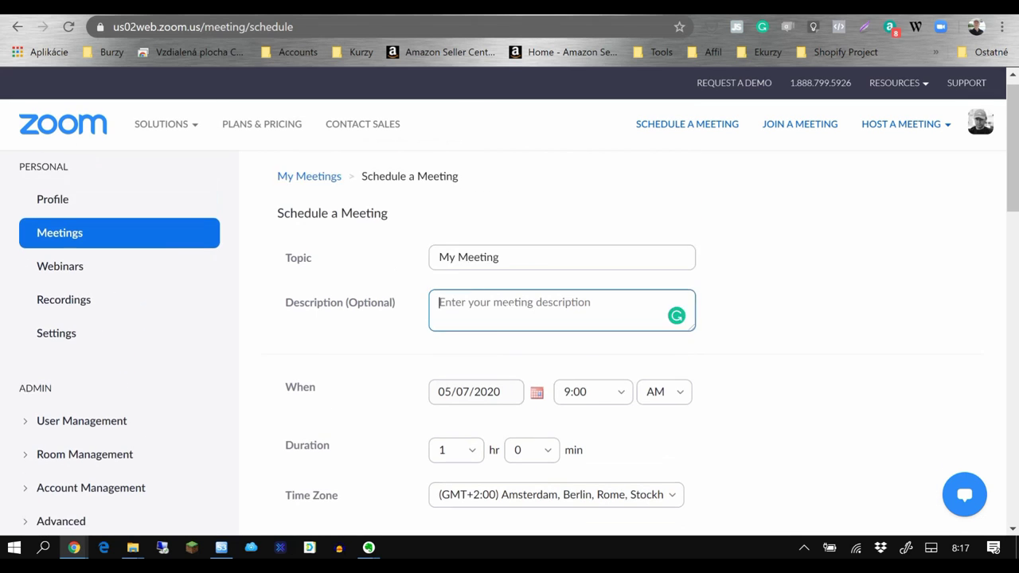
Go through the new meeting's start time, duration and time zone fields without changing them.
{"action": "key", "text": "Tab"}
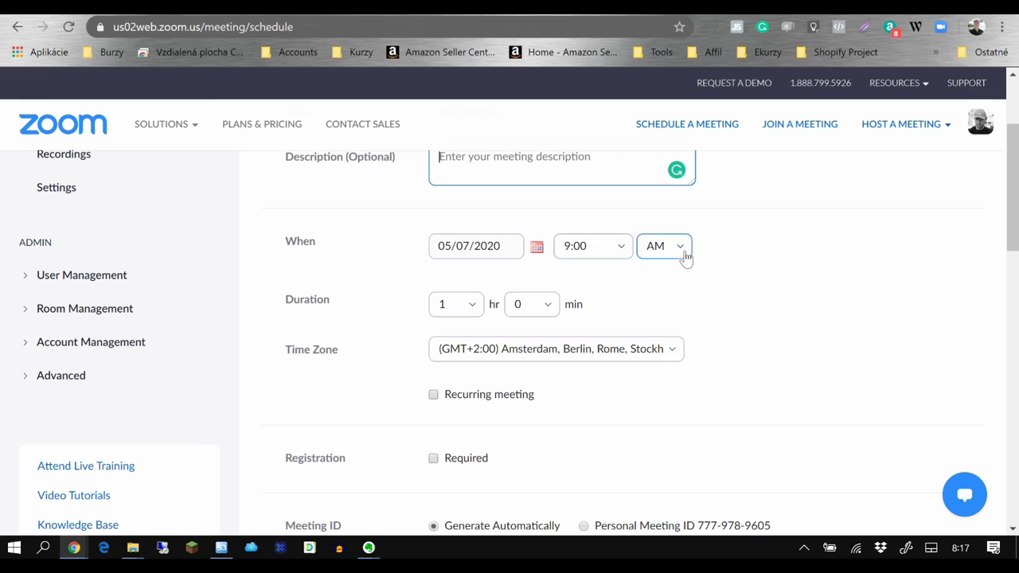
{"action": "key", "text": "Tab"}
{"action": "key", "text": "Tab"}
{"action": "key", "text": "Tab"}
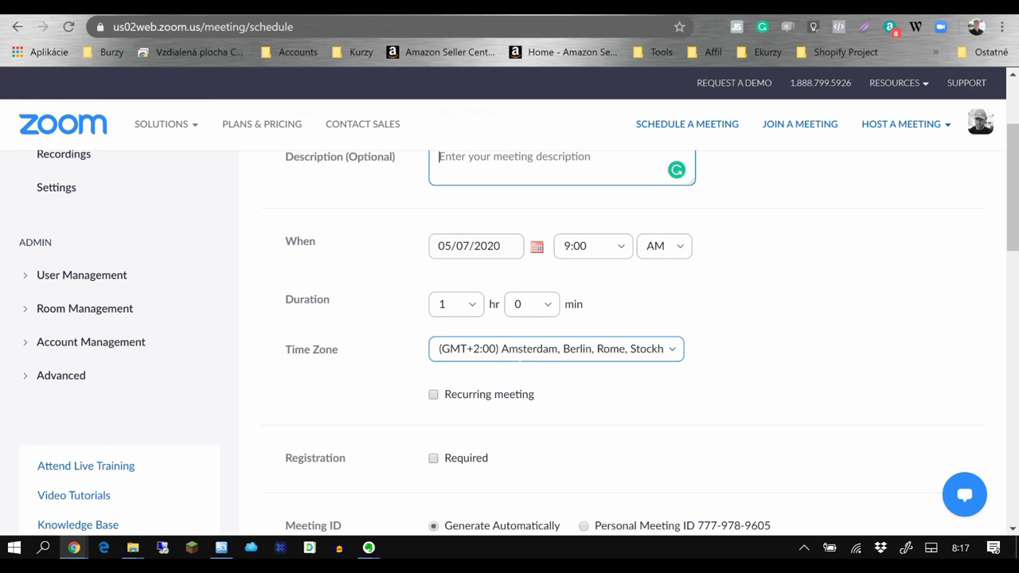
{"action": "left_click", "coordinate": [708, 326]}
Turn on Recurring meeting to view its recurrence options, and turn it off again.
{"action": "scroll", "coordinate": [708, 326], "scroll_direction": "down", "scroll_amount": 1}
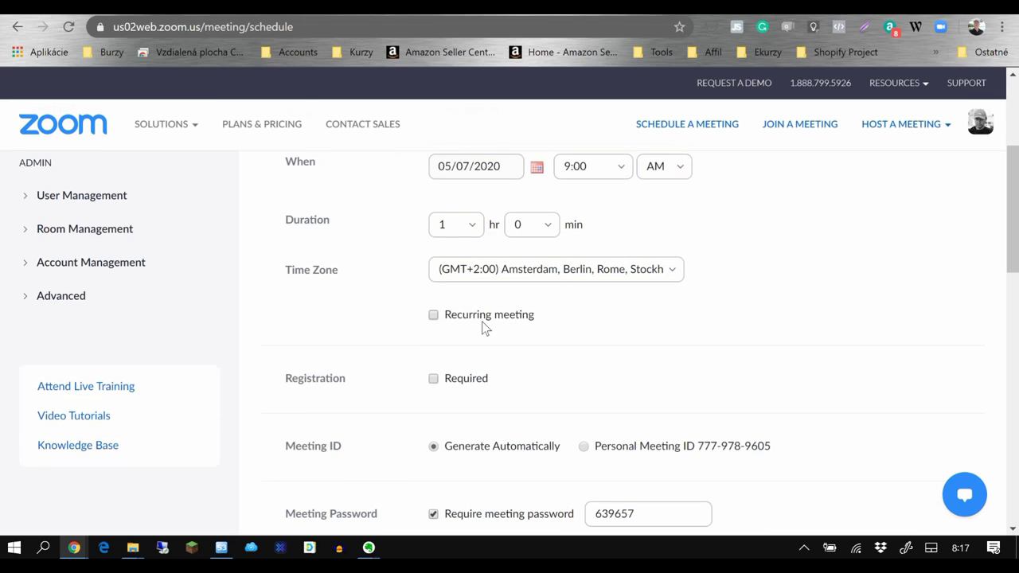
{"action": "left_click", "coordinate": [434, 315]}
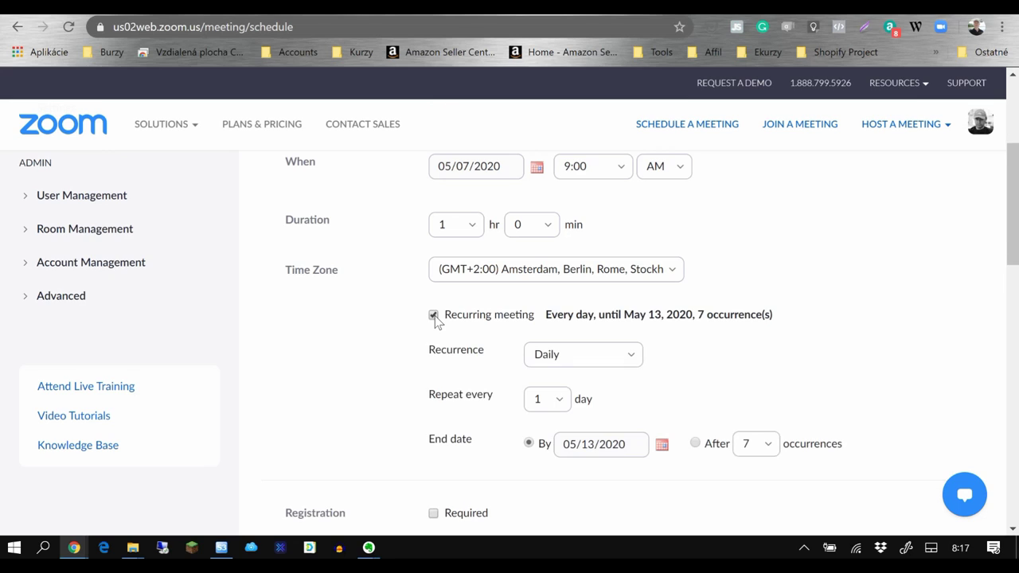
{"action": "left_click", "coordinate": [434, 316]}
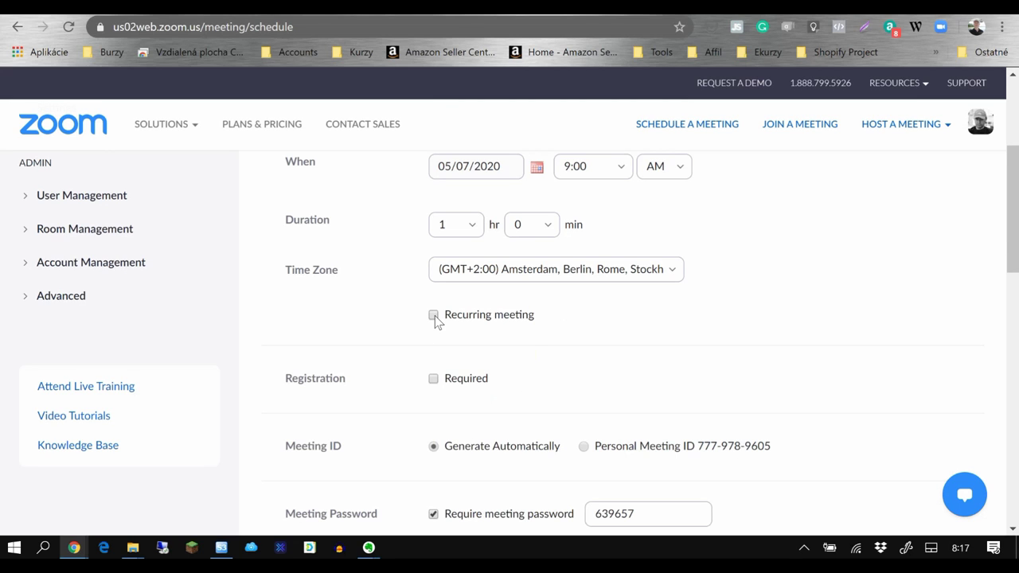
Try Personal Meeting ID as the new meeting's ID option, and return it to Generate Automatically.
{"action": "left_click", "coordinate": [433, 379]}
{"action": "scroll", "coordinate": [587, 346], "scroll_direction": "down", "scroll_amount": 1}
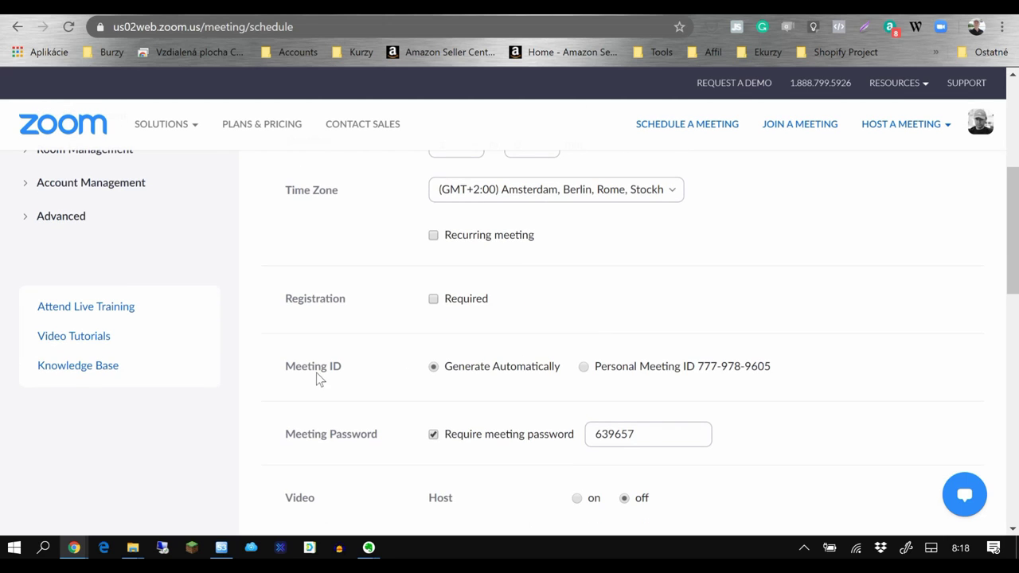
{"action": "left_click_drag", "start_coordinate": [289, 376], "coordinate": [340, 375]}
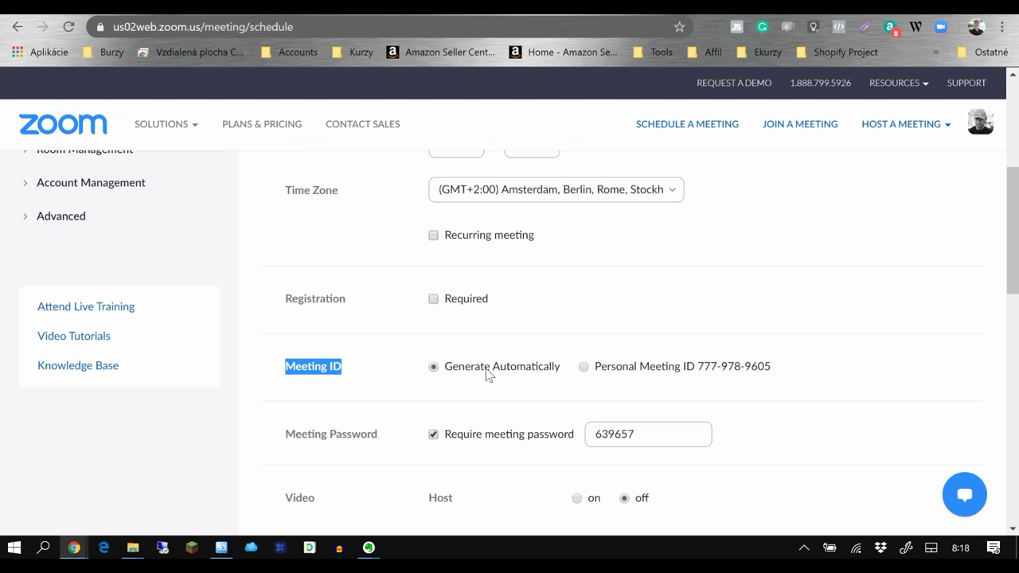
{"action": "left_click_drag", "start_coordinate": [698, 368], "coordinate": [779, 361]}
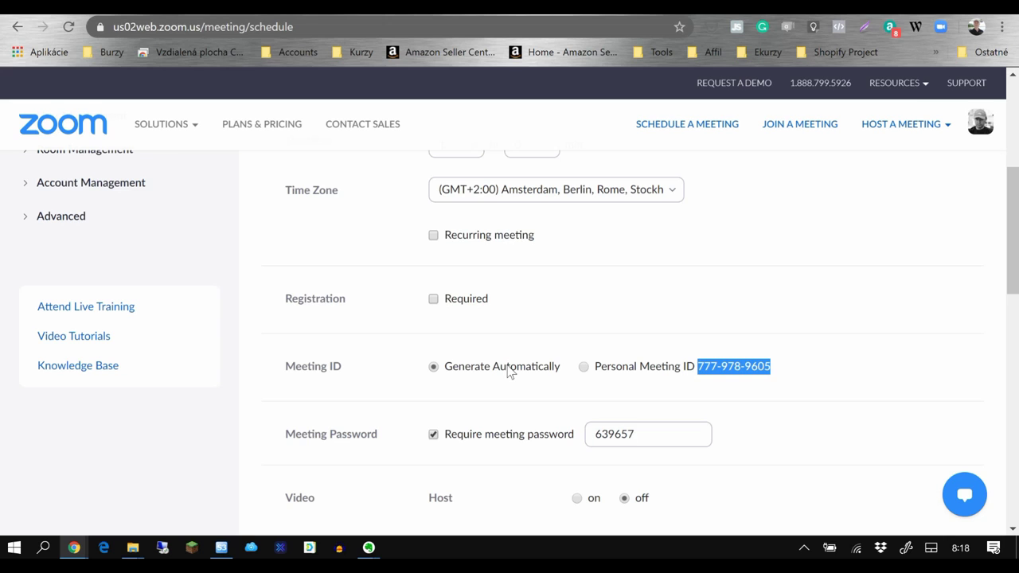
{"action": "left_click", "coordinate": [584, 368]}
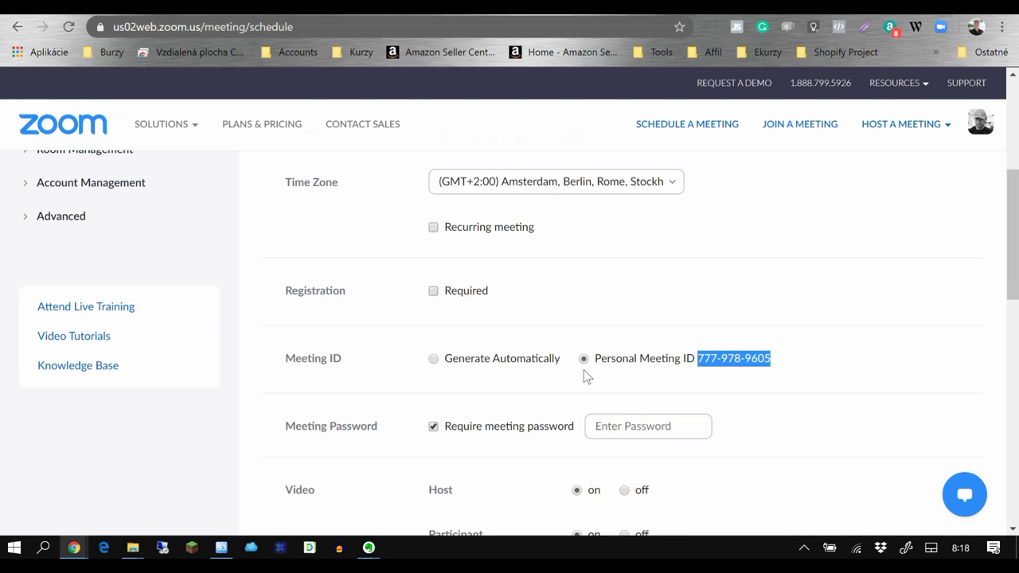
{"action": "left_click", "coordinate": [434, 360]}
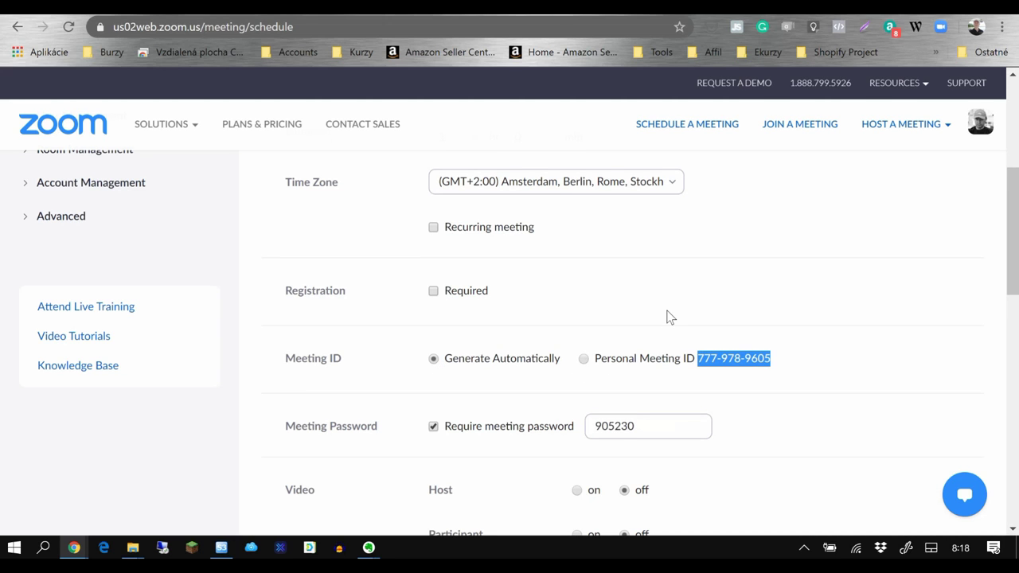
Turn off Require meeting password for the new meeting after checking how the option toggles.
{"action": "scroll", "coordinate": [666, 316], "scroll_direction": "down", "scroll_amount": 2}
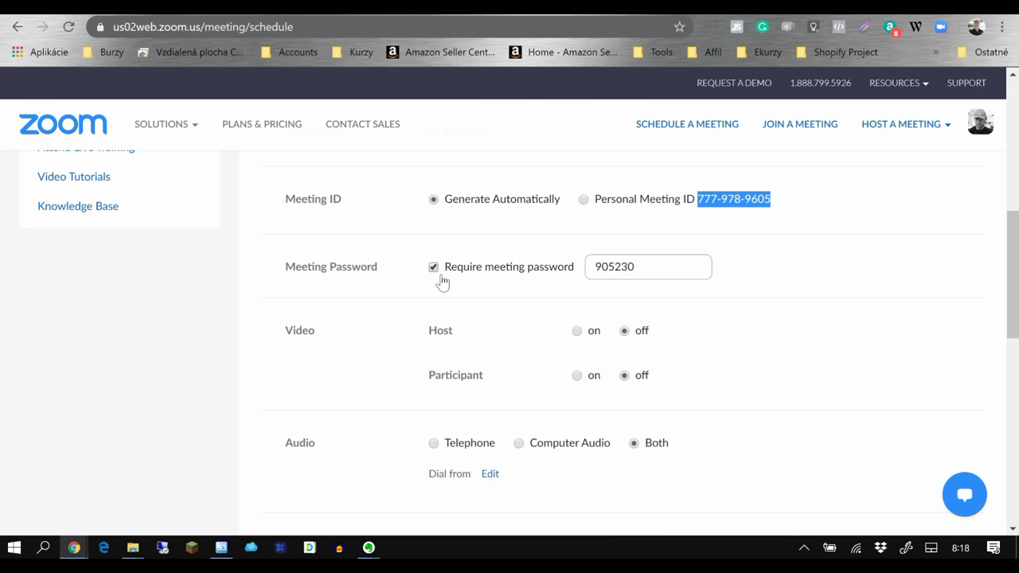
{"action": "left_click", "coordinate": [434, 268]}
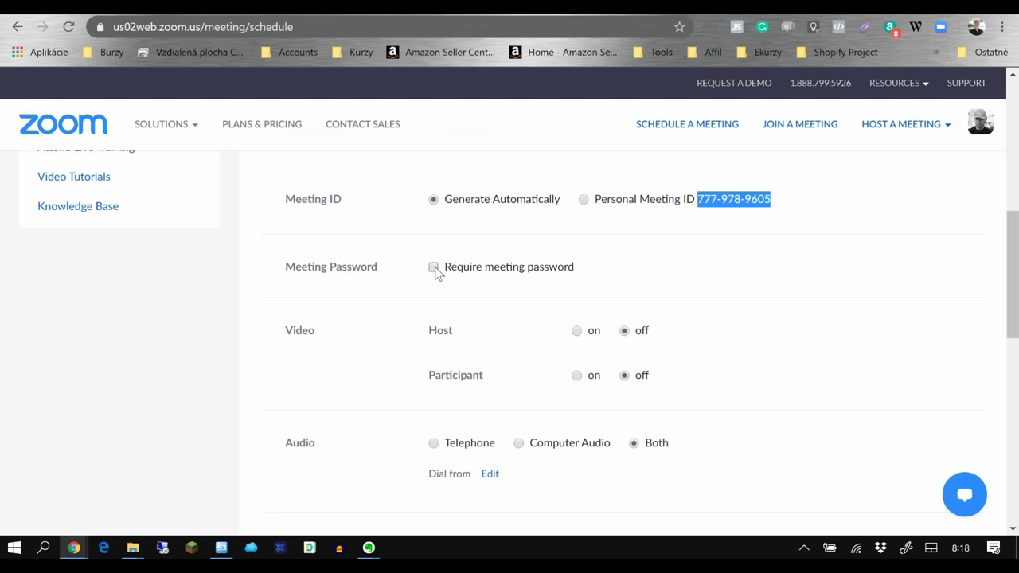
{"action": "left_click", "coordinate": [434, 268]}
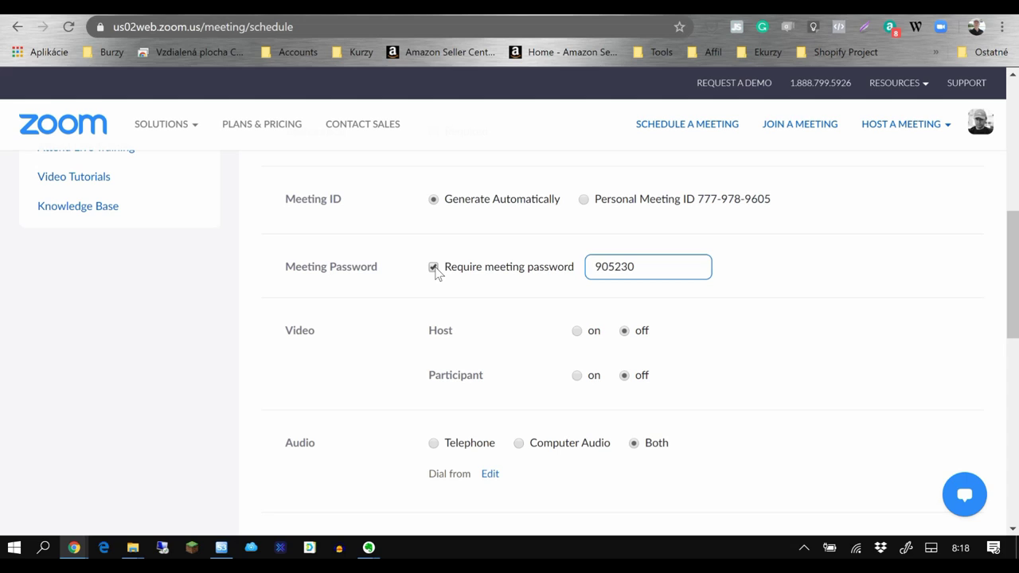
{"action": "left_click", "coordinate": [434, 268]}
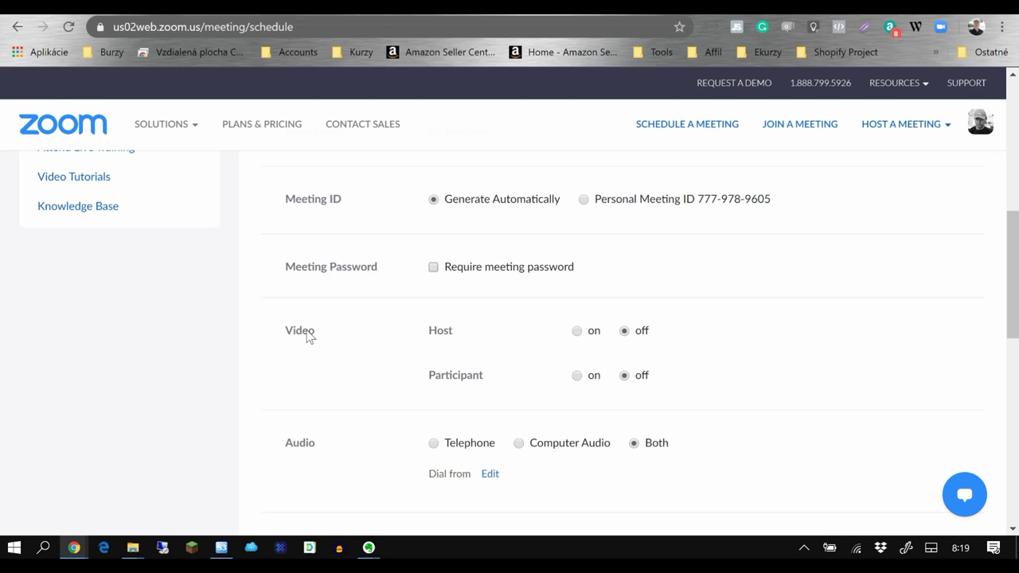
Try the host and participant video settings as on, and set both back to off.
{"action": "scroll", "coordinate": [681, 314], "scroll_direction": "down", "scroll_amount": 1}
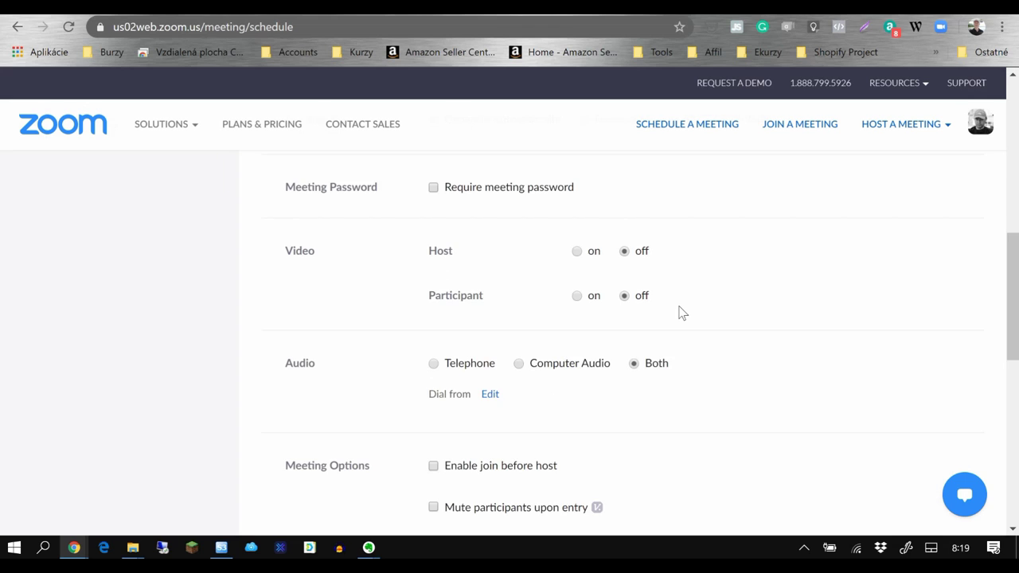
{"action": "scroll", "coordinate": [681, 312], "scroll_direction": "up", "scroll_amount": 1}
{"action": "left_click", "coordinate": [577, 332]}
{"action": "left_click", "coordinate": [577, 376]}
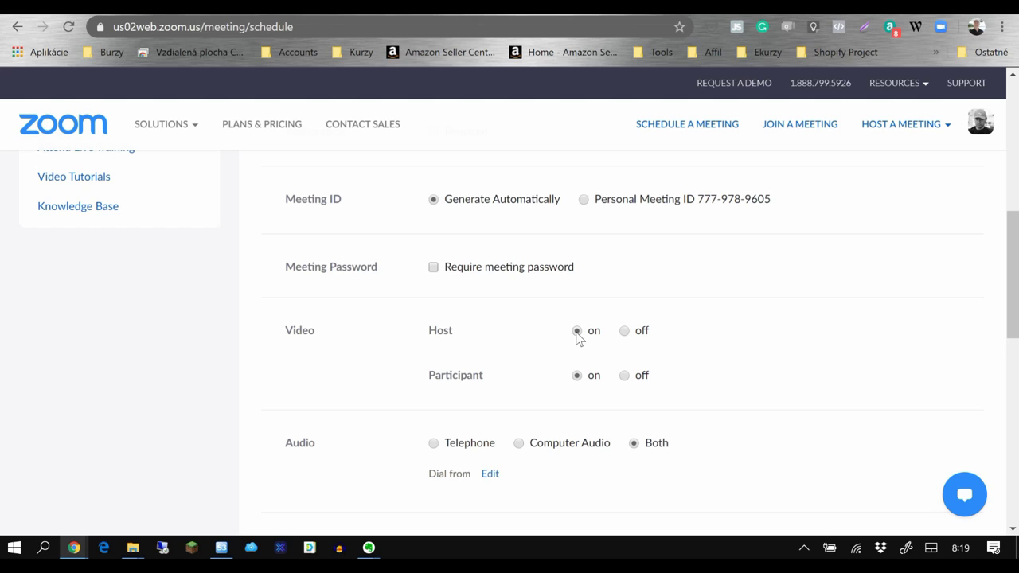
{"action": "left_click", "coordinate": [624, 332]}
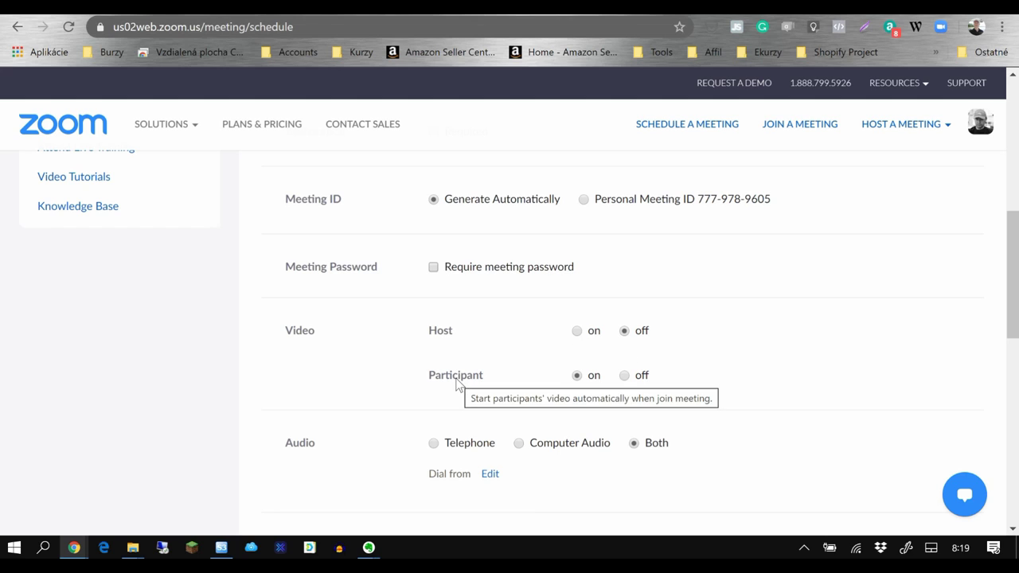
{"action": "left_click", "coordinate": [625, 376]}
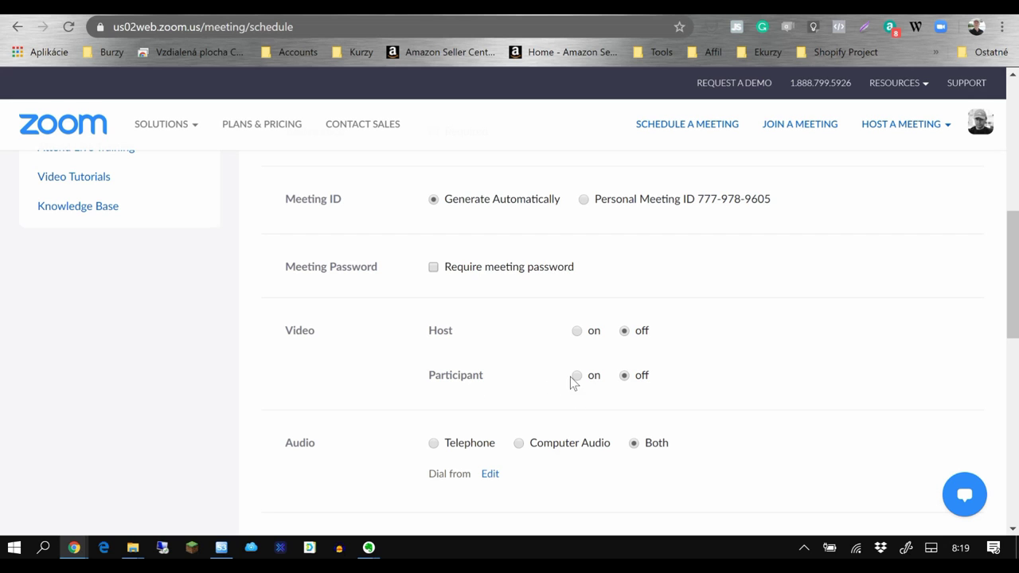
Go through the audio and meeting options, turning on Record the meeting automatically to view its storage choices and turning it off again.
{"action": "scroll", "coordinate": [725, 346], "scroll_direction": "down", "scroll_amount": 2}
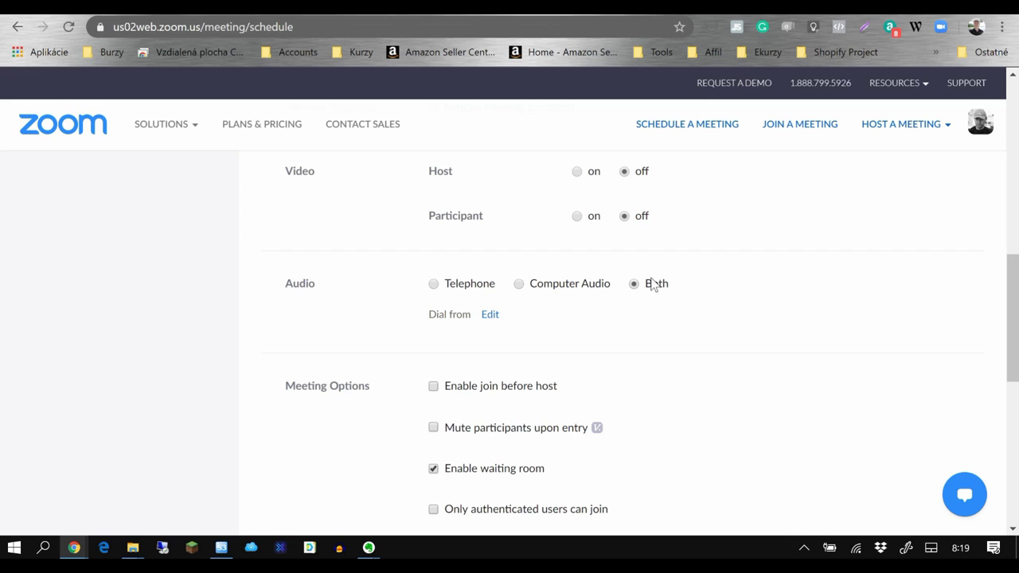
{"action": "scroll", "coordinate": [653, 287], "scroll_direction": "down", "scroll_amount": 1}
{"action": "scroll", "coordinate": [653, 285], "scroll_direction": "down", "scroll_amount": 1}
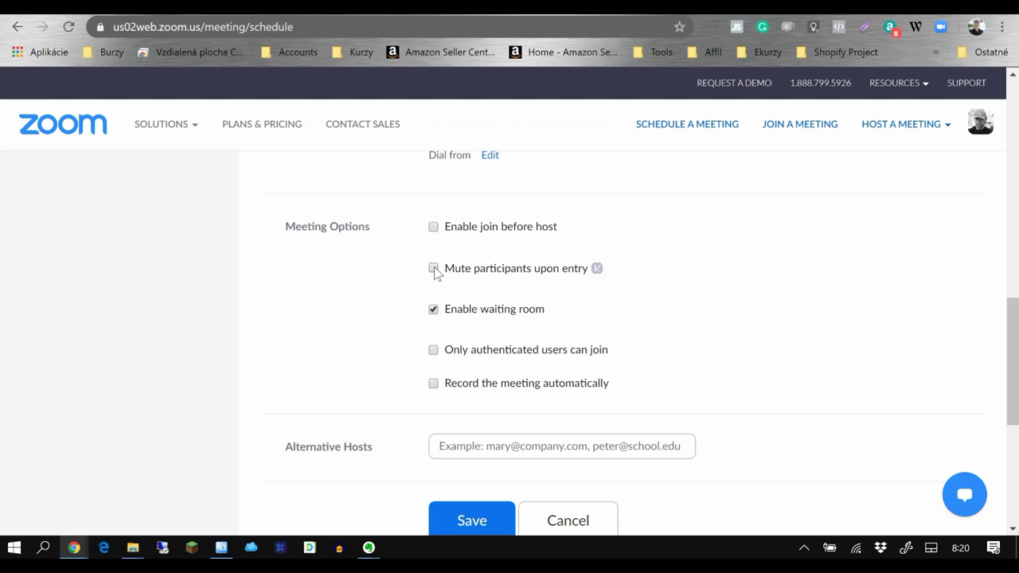
{"action": "left_click", "coordinate": [434, 312]}
{"action": "left_click", "coordinate": [434, 384]}
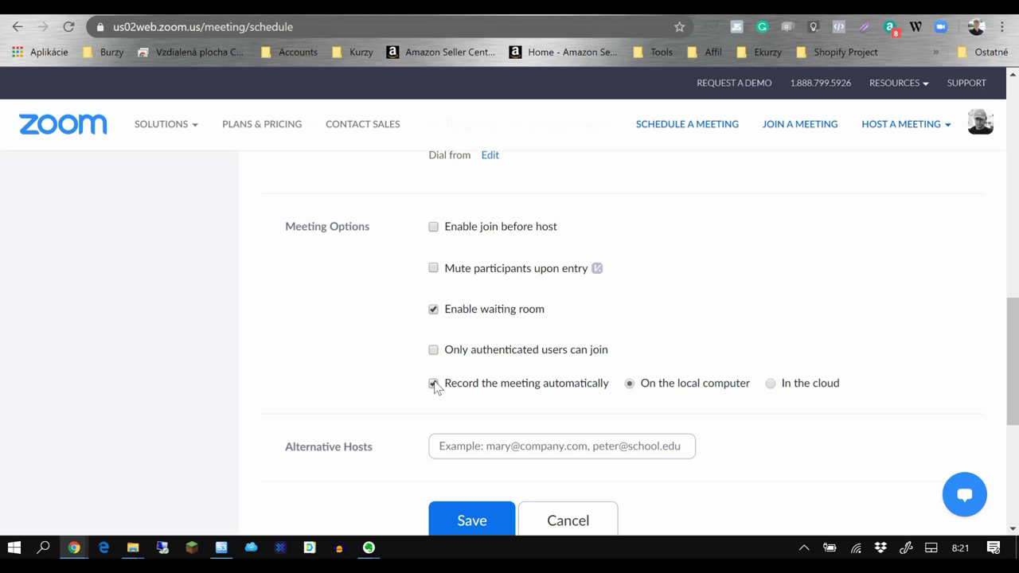
{"action": "left_click", "coordinate": [530, 383]}
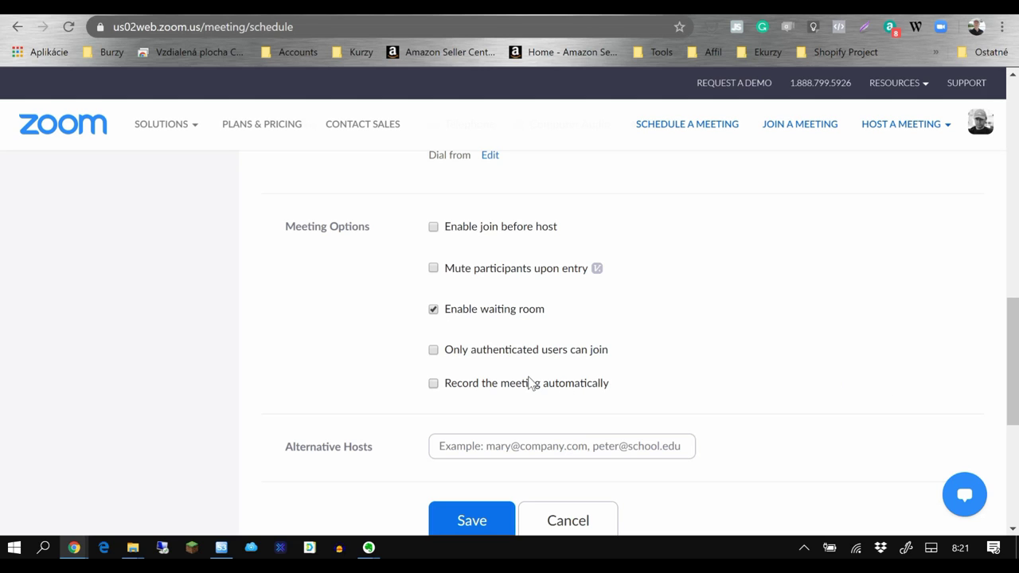
Turn on Only authenticated users can join to check its sign-in requirement, and turn it off again.
{"action": "left_click", "coordinate": [486, 355]}
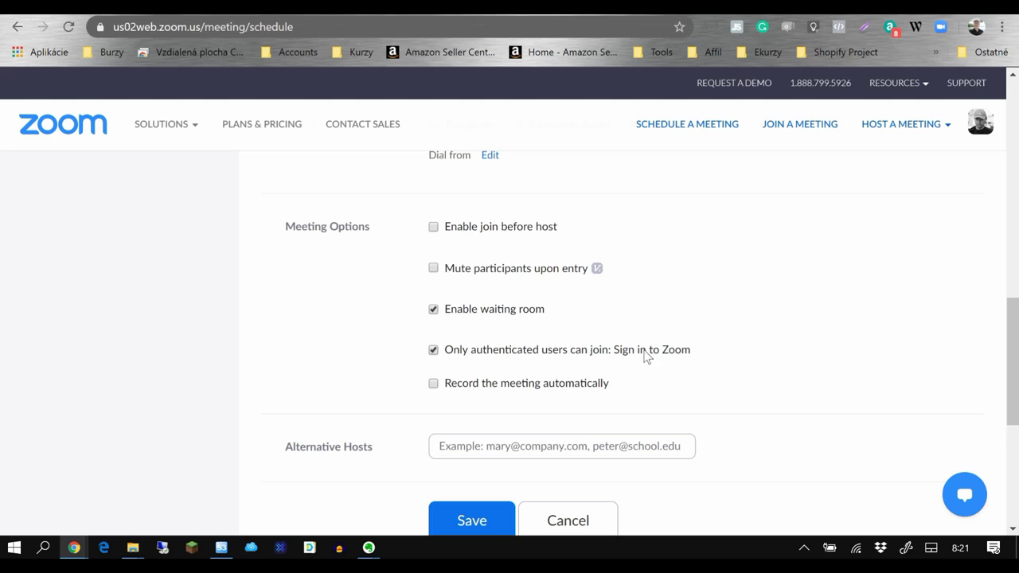
{"action": "left_click", "coordinate": [447, 351]}
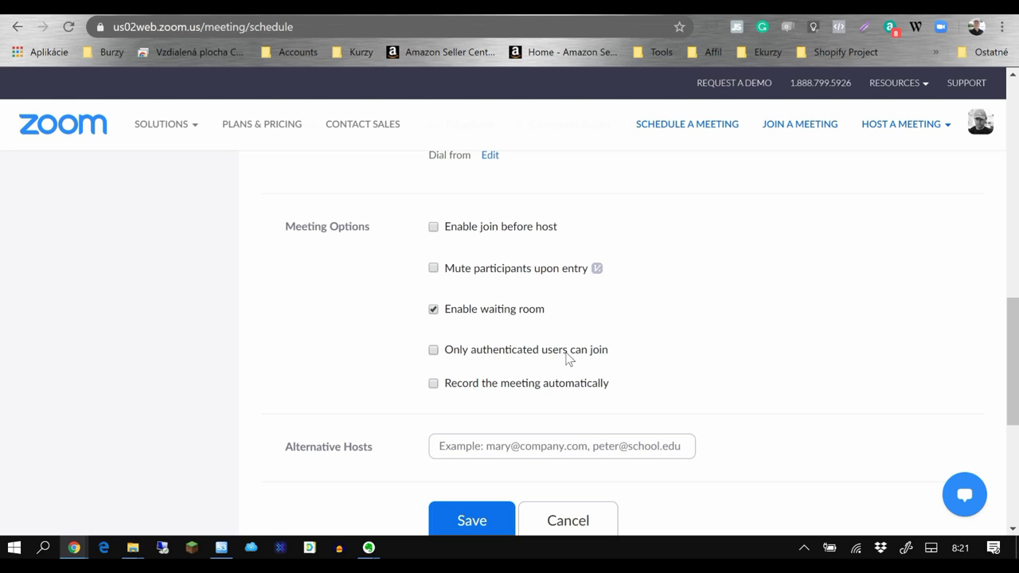
{"action": "left_click", "coordinate": [516, 355]}
{"action": "left_click", "coordinate": [505, 358]}
Review the whole scheduling form and set the new meeting's start time to 12:00.
{"action": "scroll", "coordinate": [580, 330], "scroll_direction": "down", "scroll_amount": 3}
{"action": "scroll", "coordinate": [581, 329], "scroll_direction": "up", "scroll_amount": 2}
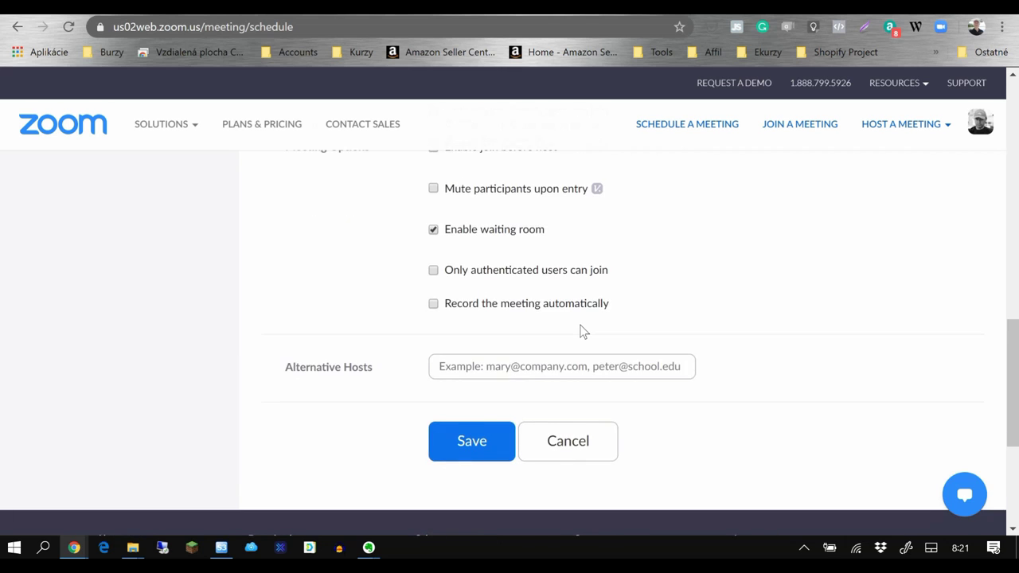
{"action": "scroll", "coordinate": [580, 329], "scroll_direction": "up", "scroll_amount": 12}
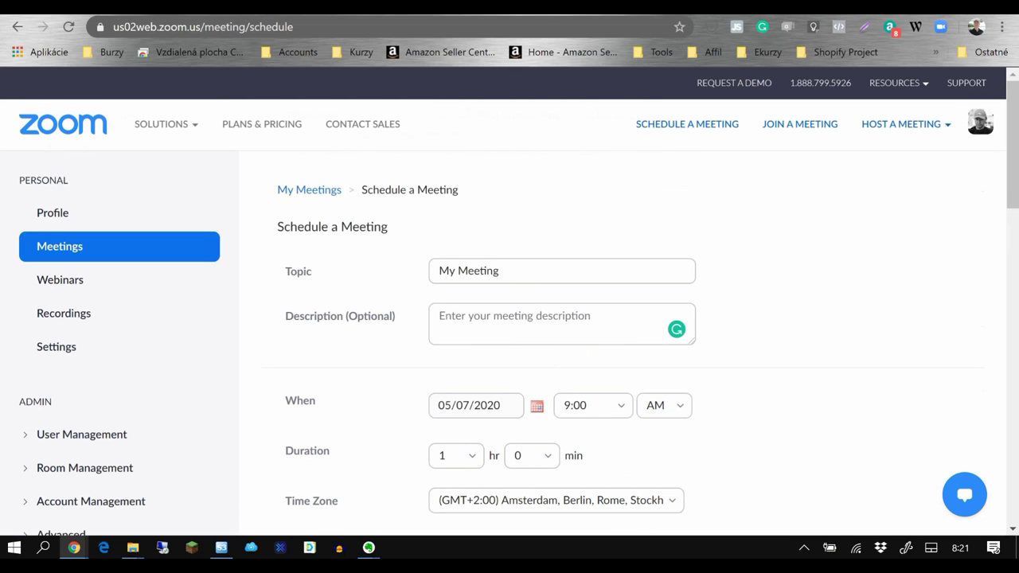
{"action": "scroll", "coordinate": [580, 330], "scroll_direction": "down", "scroll_amount": 15}
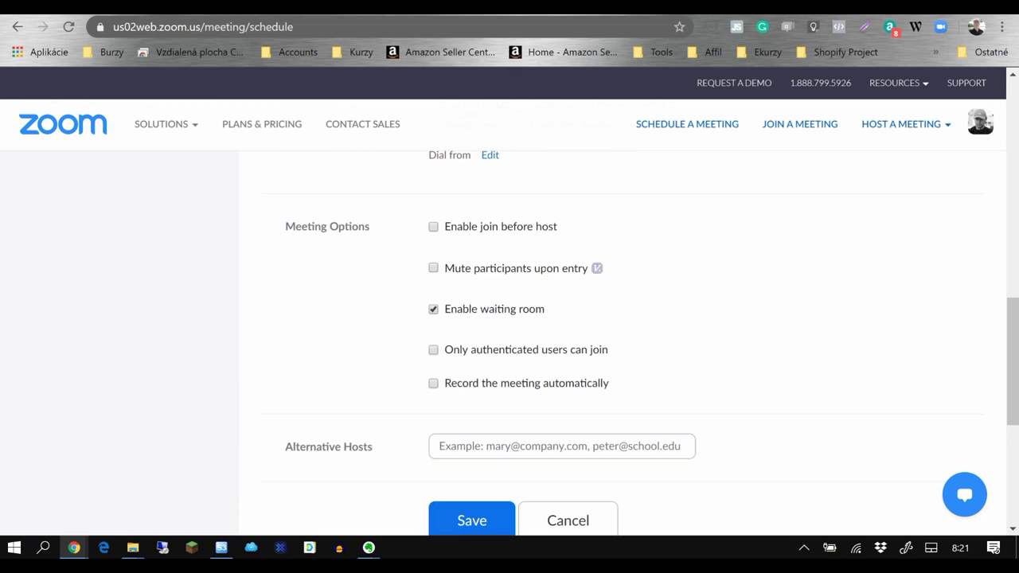
{"action": "scroll", "coordinate": [580, 330], "scroll_direction": "up", "scroll_amount": 5}
{"action": "scroll", "coordinate": [580, 329], "scroll_direction": "up", "scroll_amount": 10}
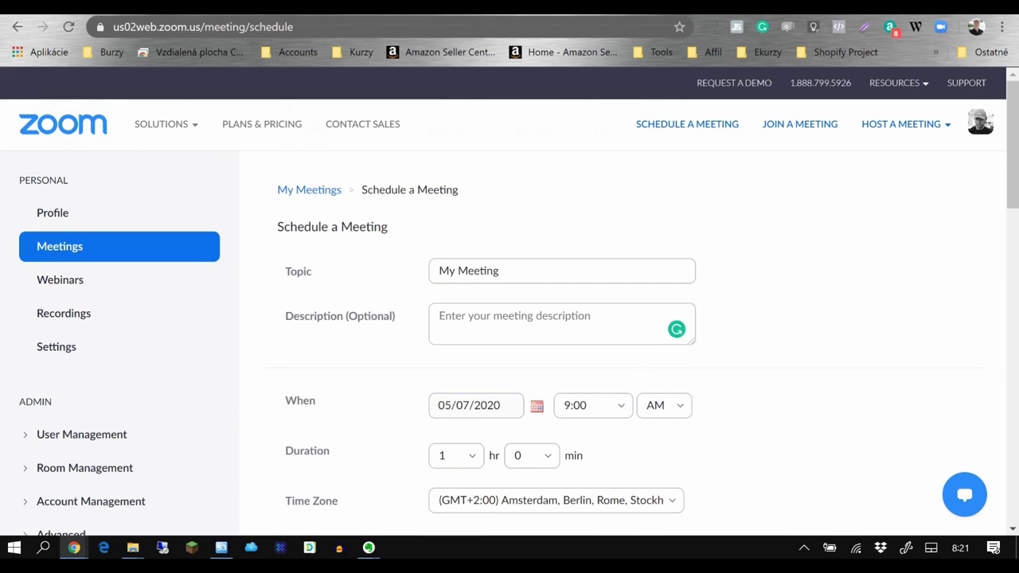
{"action": "left_click", "coordinate": [620, 409]}
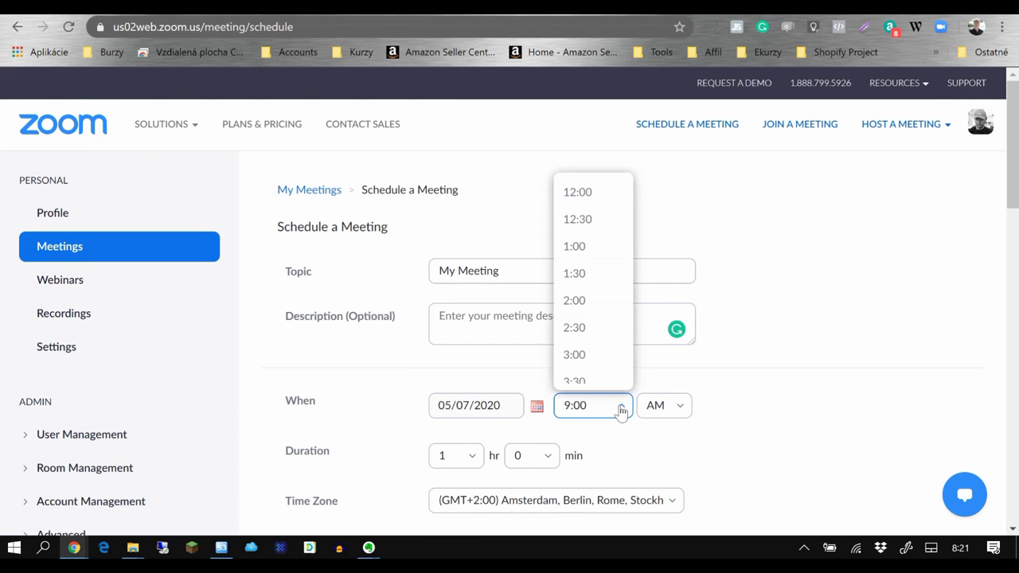
{"action": "left_click", "coordinate": [588, 195]}
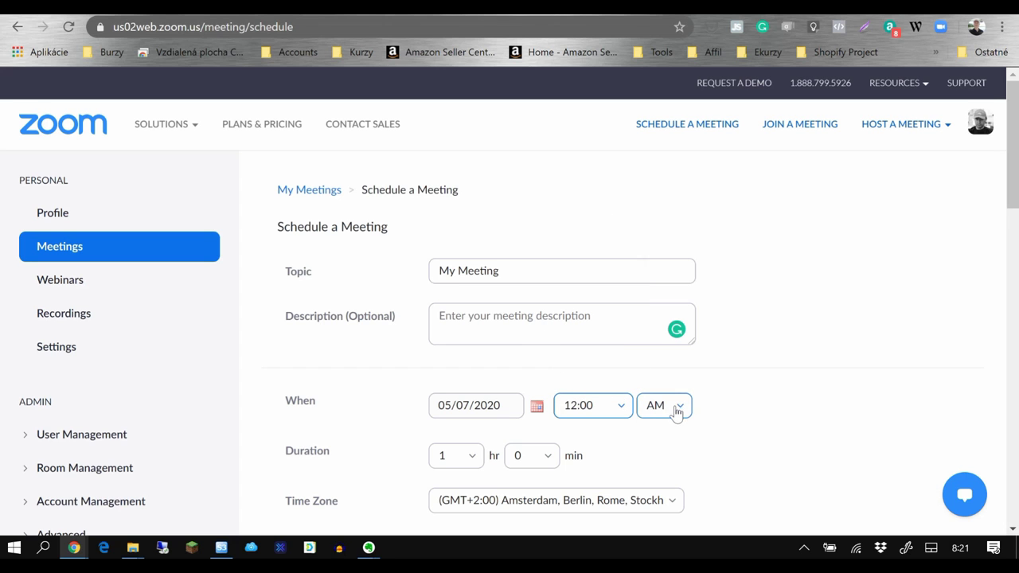
Check the remaining settings of the new meeting and save it.
{"action": "scroll", "coordinate": [733, 345], "scroll_direction": "down", "scroll_amount": 4}
{"action": "scroll", "coordinate": [733, 344], "scroll_direction": "up", "scroll_amount": 1}
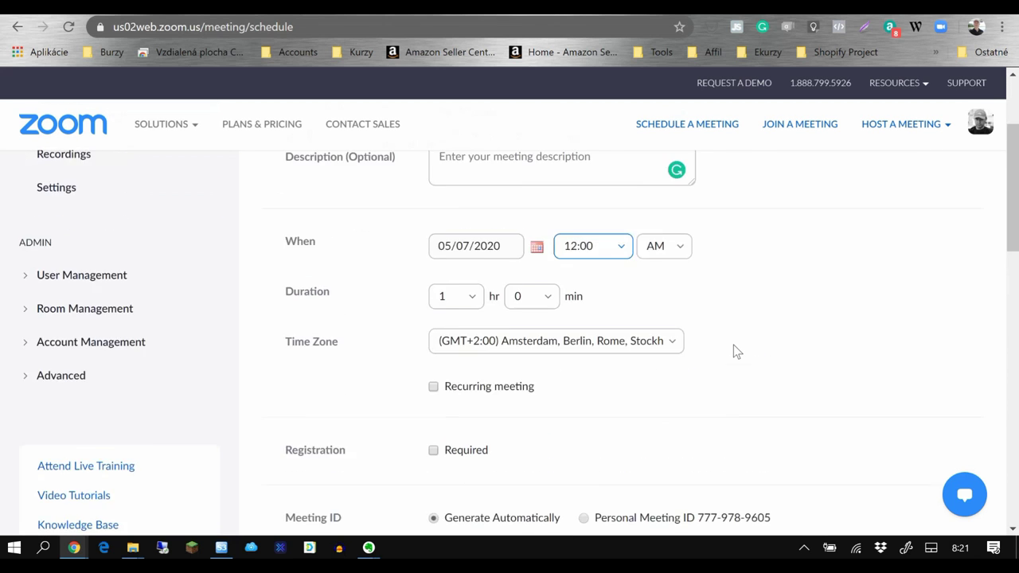
{"action": "scroll", "coordinate": [734, 345], "scroll_direction": "down", "scroll_amount": 4}
{"action": "scroll", "coordinate": [733, 345], "scroll_direction": "down", "scroll_amount": 5}
{"action": "left_click", "coordinate": [489, 455]}
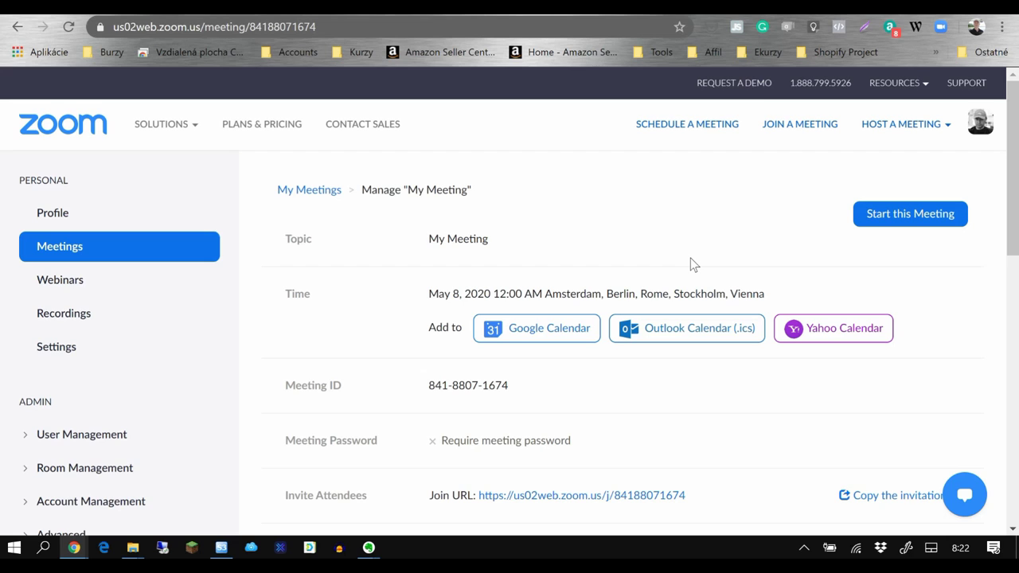
Look over the saved meeting's details, including its calendar links, highlighted join URL, and the delete, template, edit and start options.
{"action": "scroll", "coordinate": [677, 260], "scroll_direction": "down", "scroll_amount": 1}
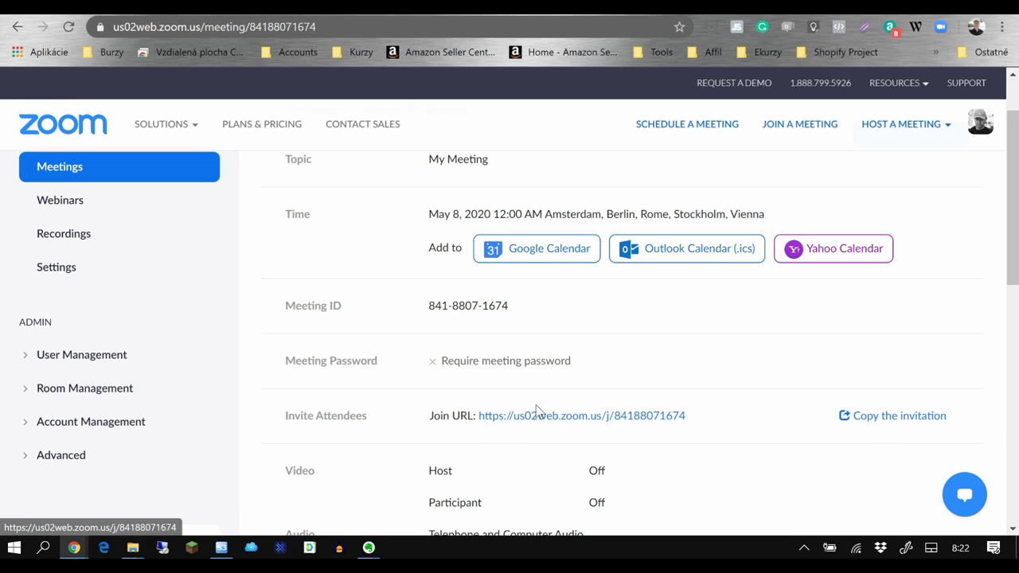
{"action": "scroll", "coordinate": [740, 365], "scroll_direction": "down", "scroll_amount": 2}
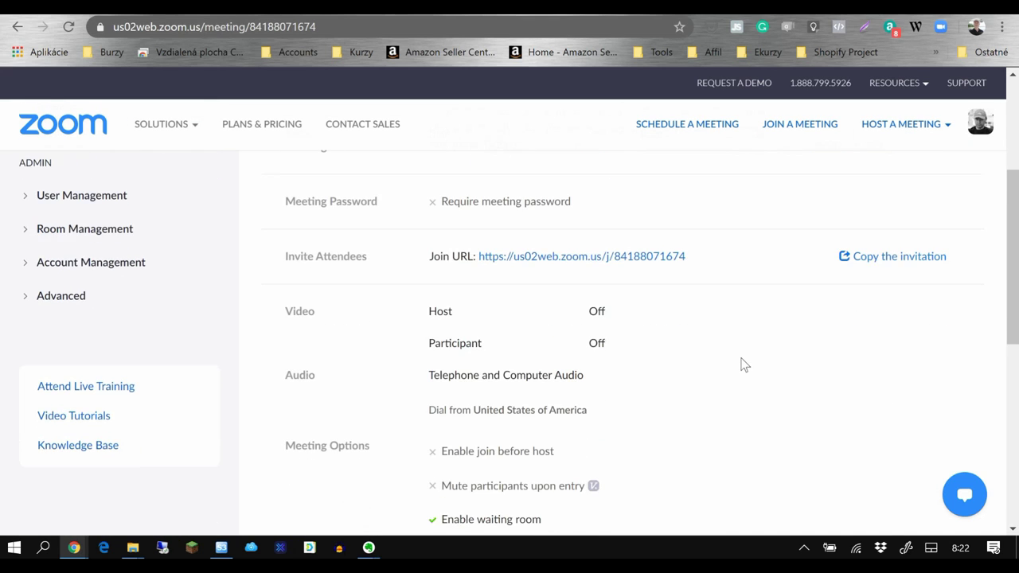
{"action": "scroll", "coordinate": [740, 364], "scroll_direction": "up", "scroll_amount": 1}
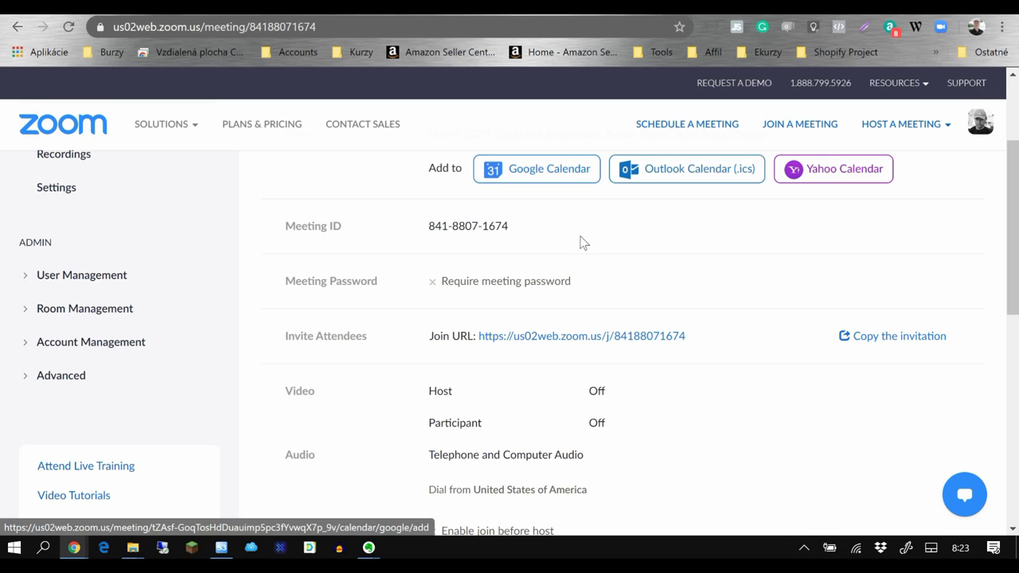
{"action": "scroll", "coordinate": [579, 262], "scroll_direction": "down", "scroll_amount": 1}
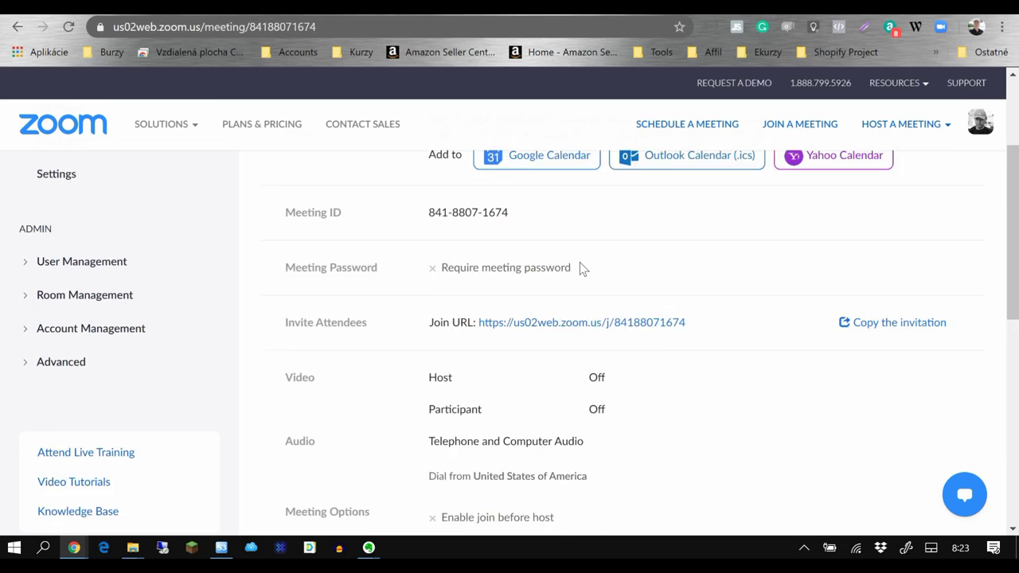
{"action": "left_click_drag", "start_coordinate": [691, 263], "coordinate": [476, 259]}
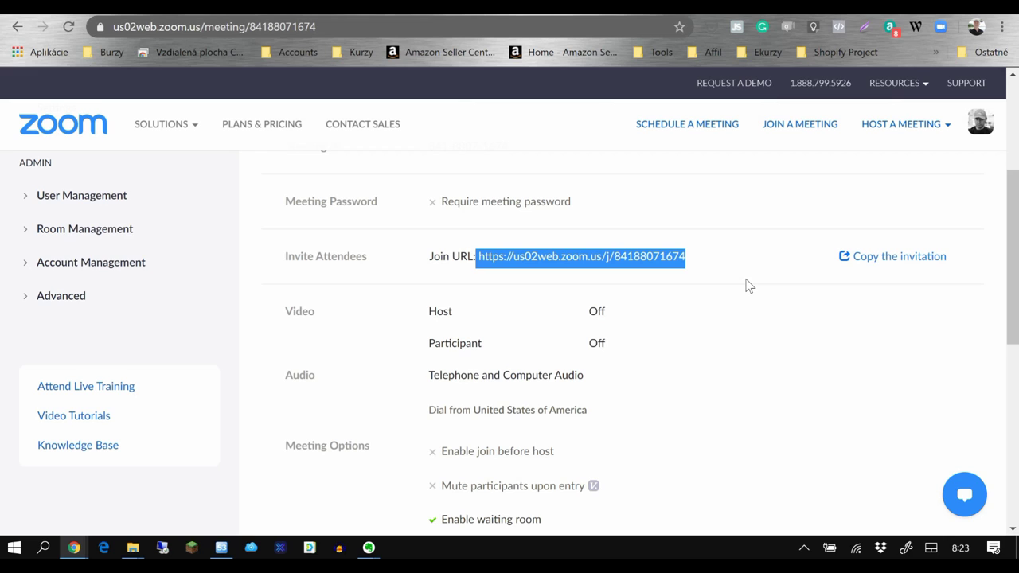
{"action": "scroll", "coordinate": [736, 311], "scroll_direction": "up", "scroll_amount": 3}
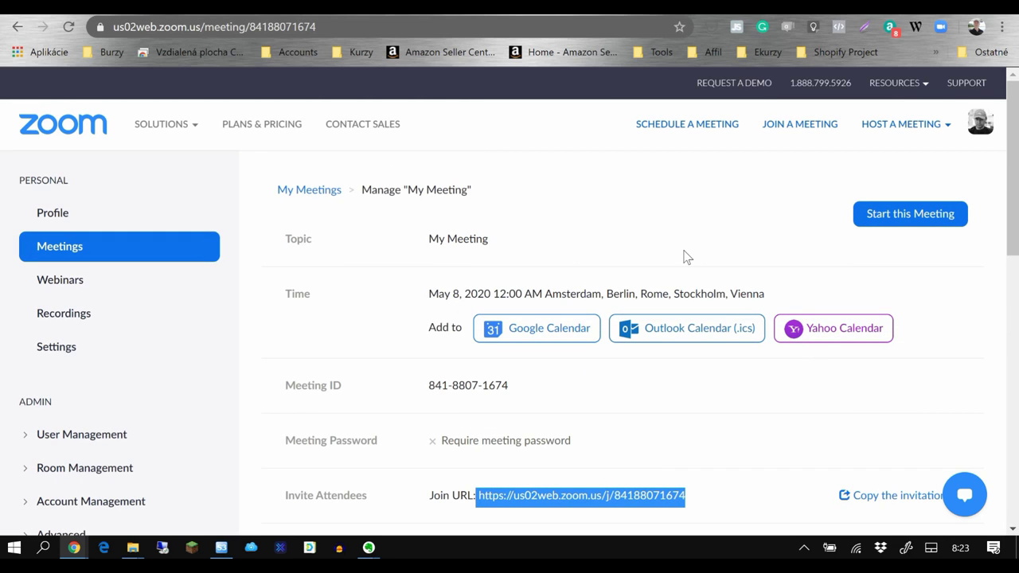
{"action": "scroll", "coordinate": [656, 250], "scroll_direction": "down", "scroll_amount": 7}
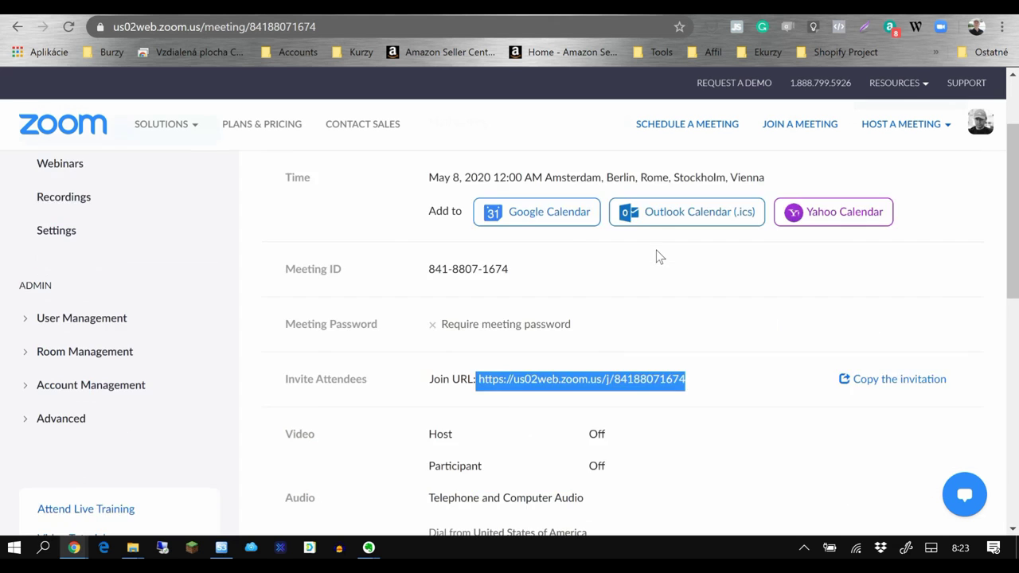
{"action": "scroll", "coordinate": [656, 250], "scroll_direction": "down", "scroll_amount": 2}
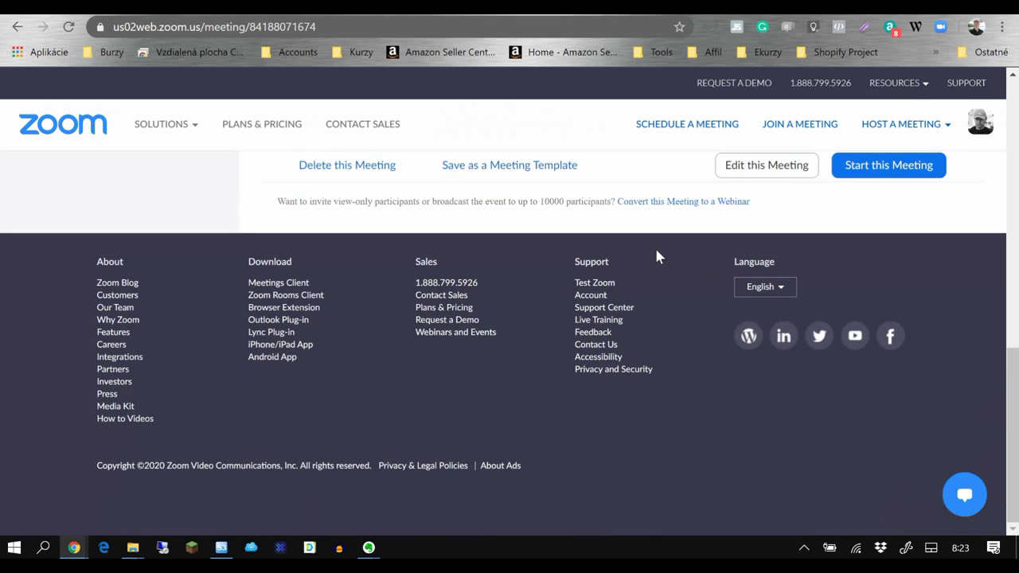
Open the Meetings Client download page from the Zoom website's footer and highlight the Zoom Client for Meetings heading.
{"action": "scroll", "coordinate": [655, 250], "scroll_direction": "up", "scroll_amount": 7}
{"action": "scroll", "coordinate": [656, 250], "scroll_direction": "up", "scroll_amount": 2}
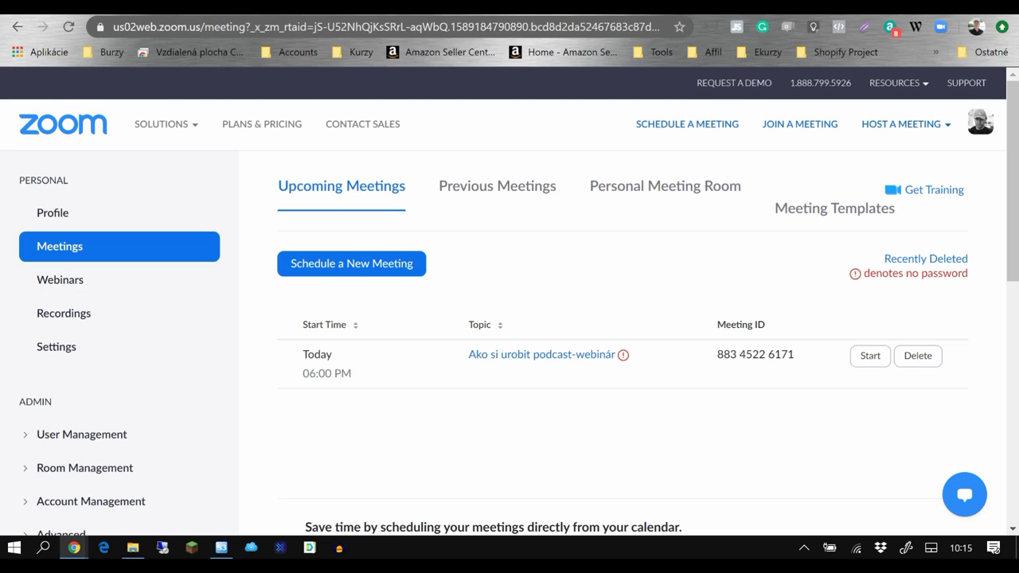
{"action": "scroll", "coordinate": [407, 227], "scroll_direction": "down", "scroll_amount": 10}
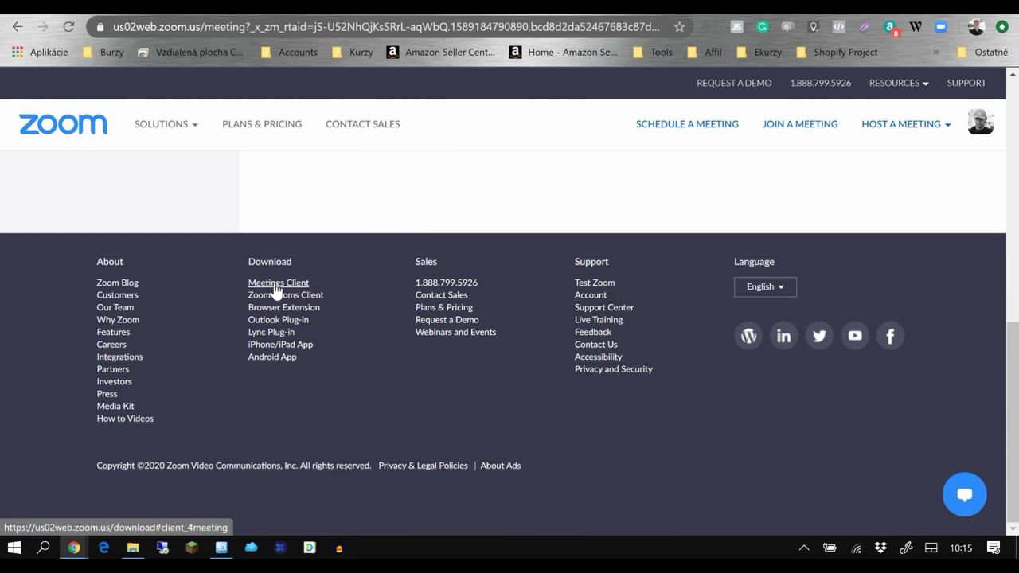
{"action": "left_click", "coordinate": [275, 288]}
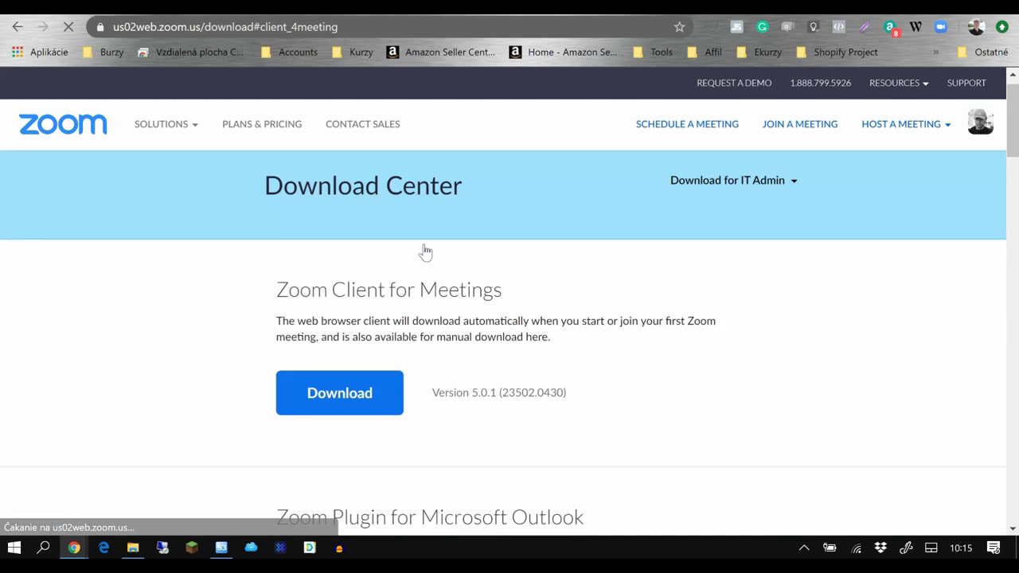
{"action": "left_click_drag", "start_coordinate": [276, 312], "coordinate": [506, 322]}
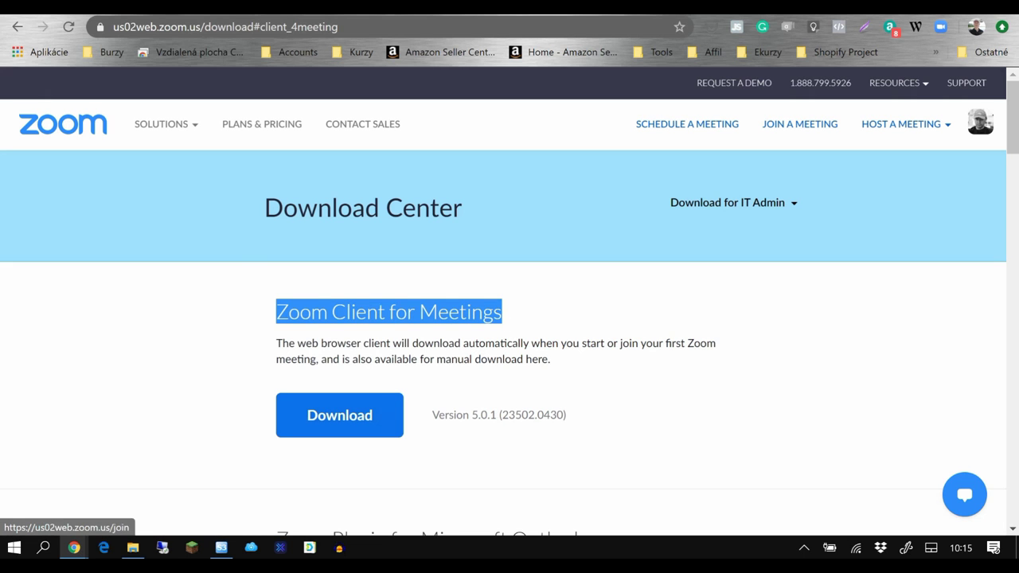
Switch to the desktop and launch the Zoom desktop client.
{"action": "key", "text": "super+d"}
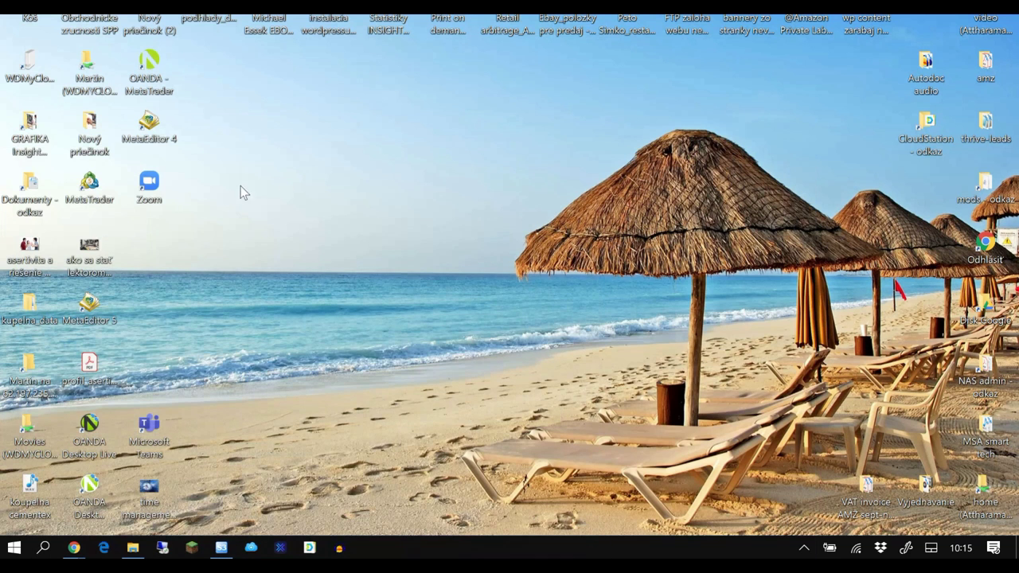
{"action": "left_click", "coordinate": [148, 184]}
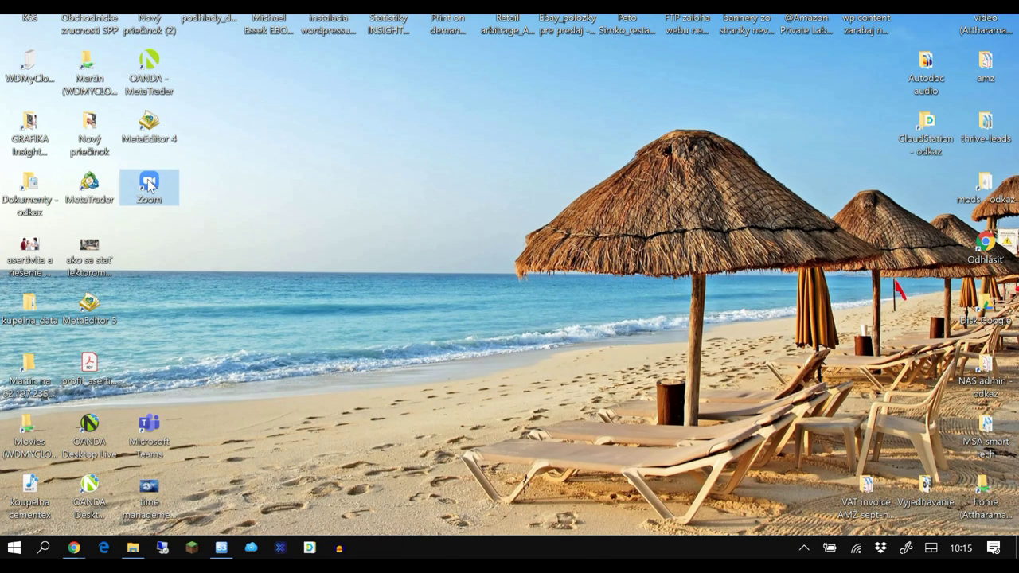
{"action": "double_click", "coordinate": [148, 185]}
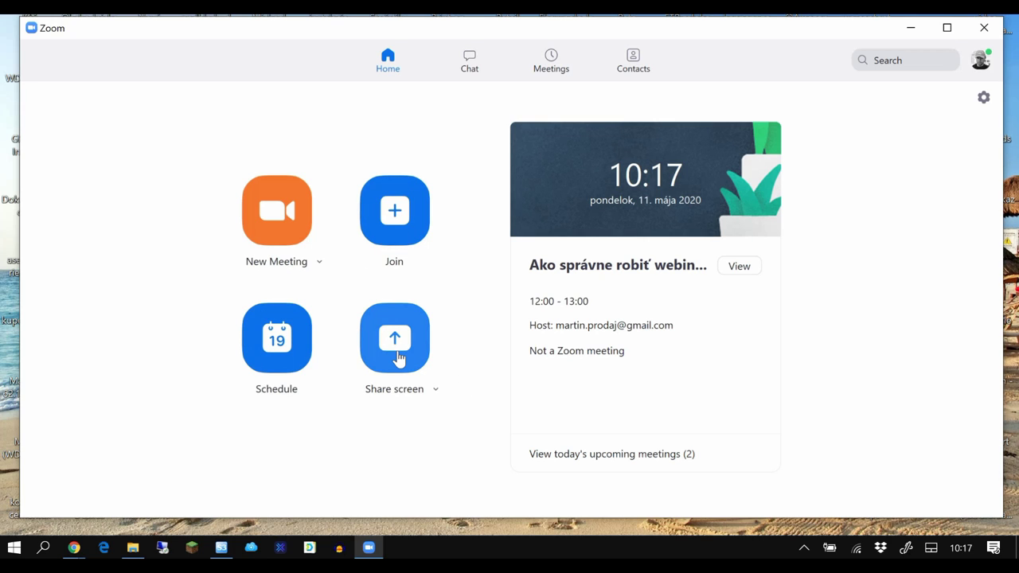
View the details of today's upcoming Ako si urobit podcast-webinár meeting and return to the client's home screen.
{"action": "mouse_move", "coordinate": [762, 148]}
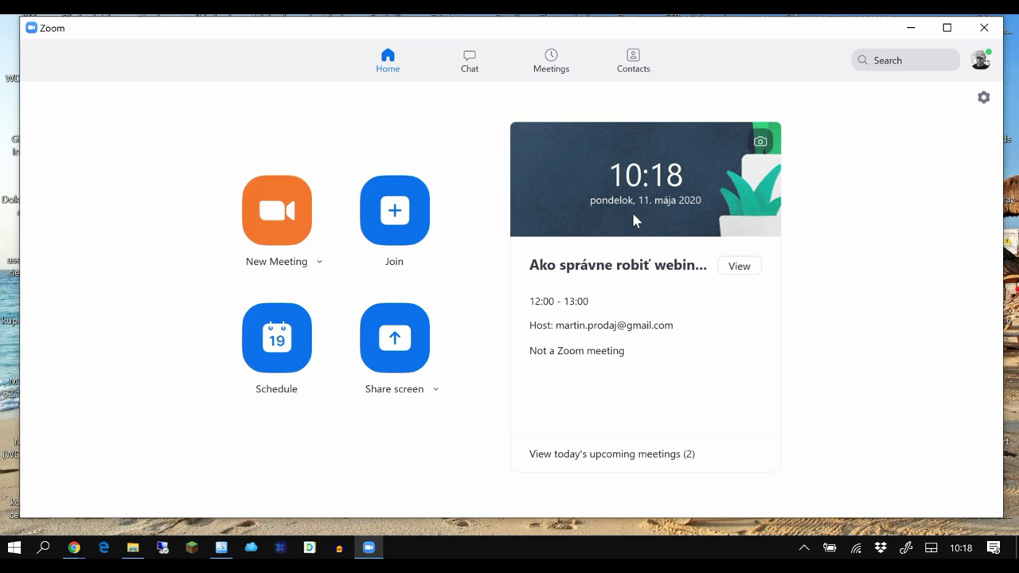
{"action": "left_click", "coordinate": [605, 455]}
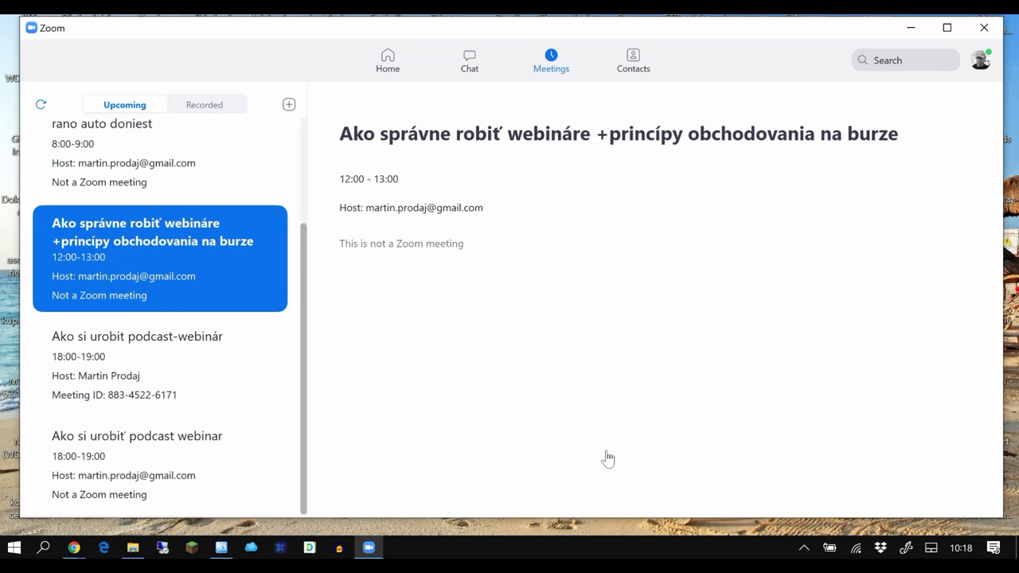
{"action": "left_click", "coordinate": [98, 363]}
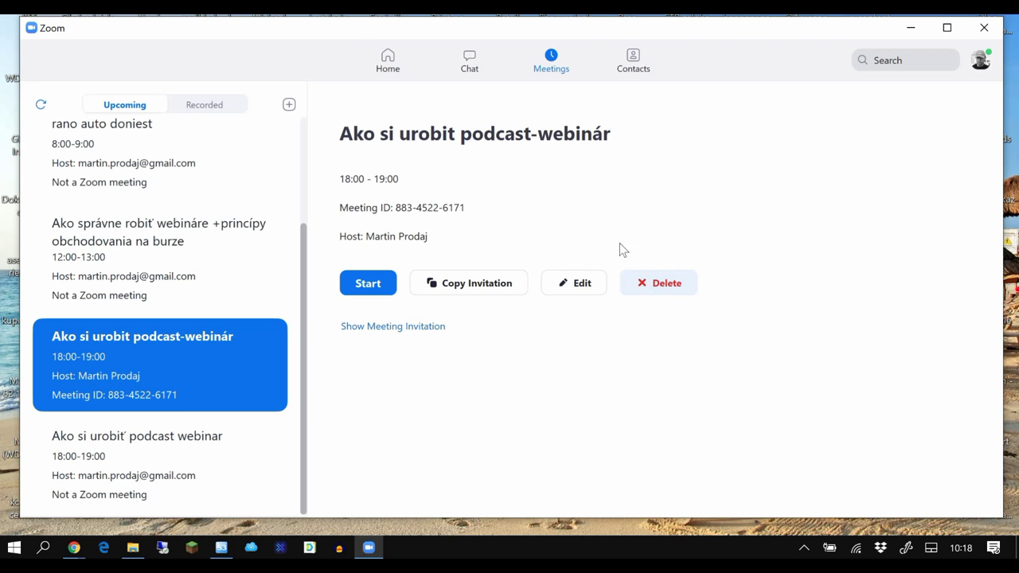
{"action": "left_click", "coordinate": [389, 63]}
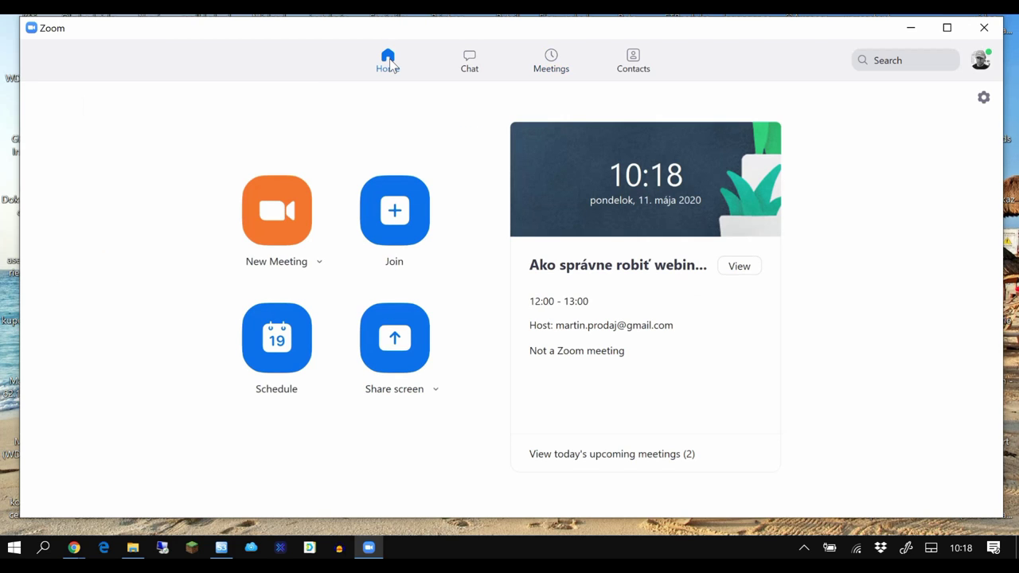
Open the client's settings and try Start Zoom when I start Windows and Use dual monitors, turning each off again.
{"action": "left_click", "coordinate": [984, 98]}
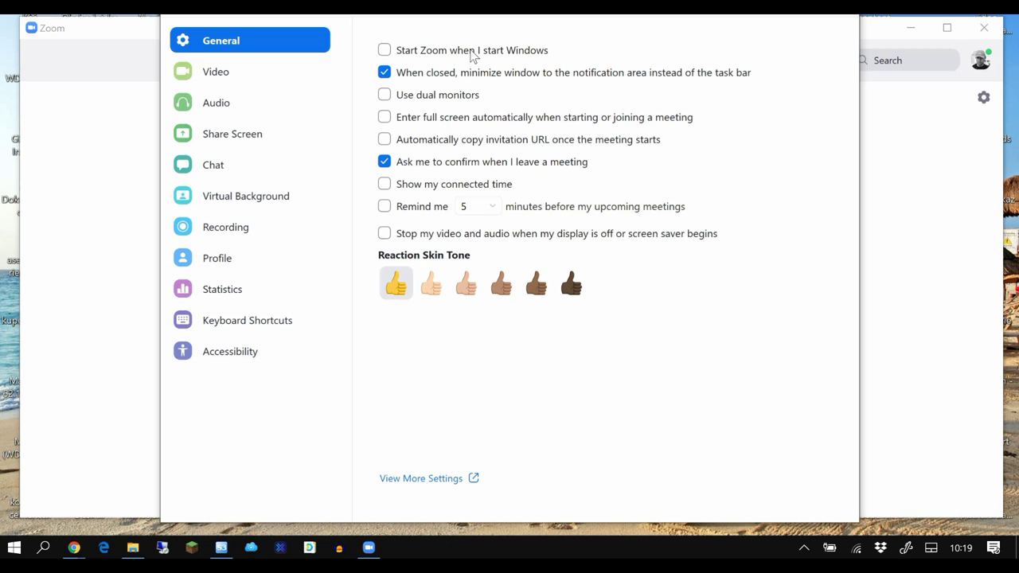
{"action": "left_click", "coordinate": [477, 52]}
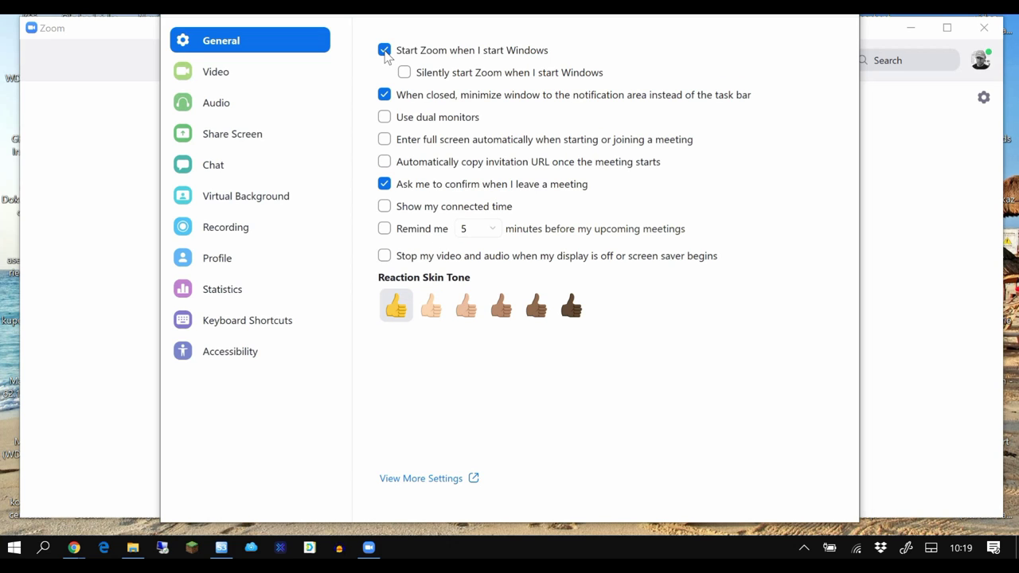
{"action": "left_click", "coordinate": [385, 53]}
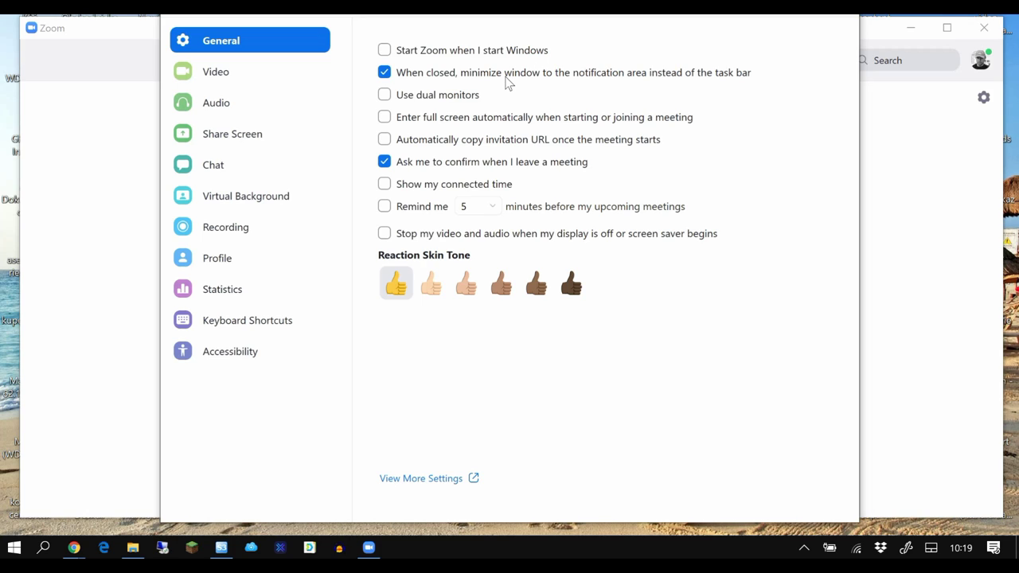
{"action": "left_click", "coordinate": [440, 102]}
{"action": "left_click", "coordinate": [437, 100]}
Turn on Show my connected time, the 5-minute meeting reminder and stopping video and audio when the display is off, and turn all three off again.
{"action": "left_click", "coordinate": [385, 186]}
{"action": "left_click", "coordinate": [386, 210]}
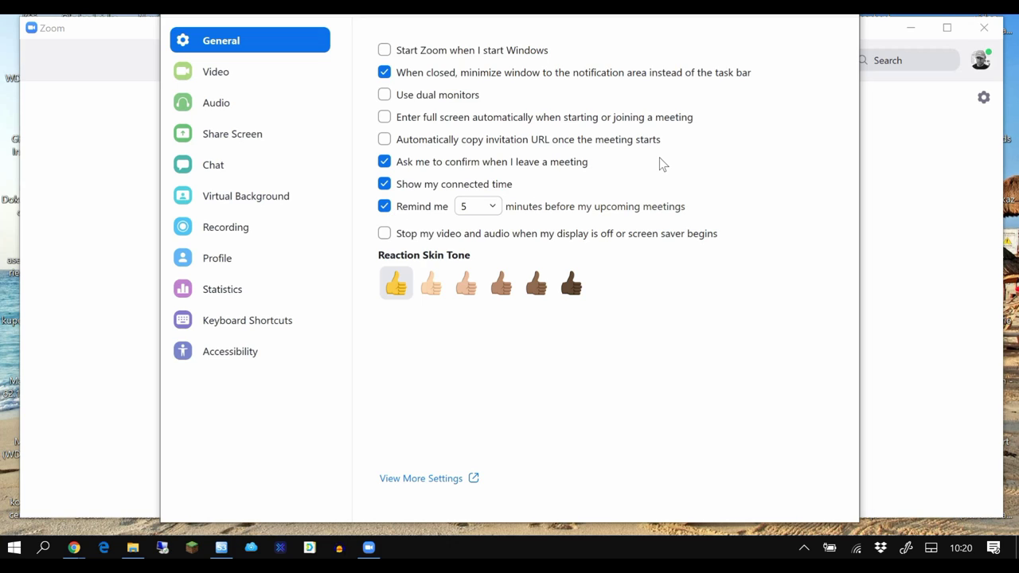
{"action": "left_click", "coordinate": [385, 234]}
{"action": "left_click", "coordinate": [385, 207]}
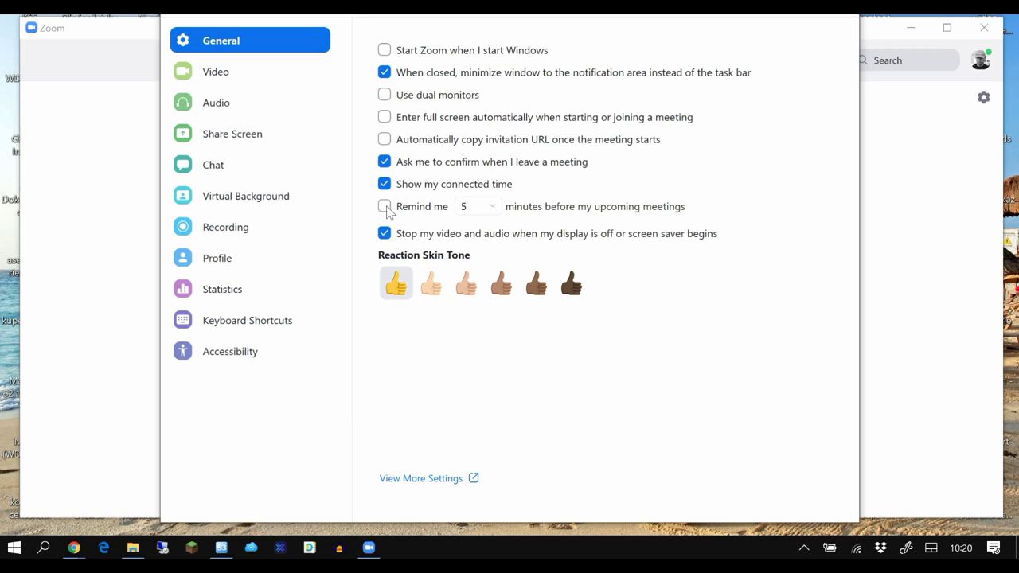
{"action": "left_click", "coordinate": [387, 185]}
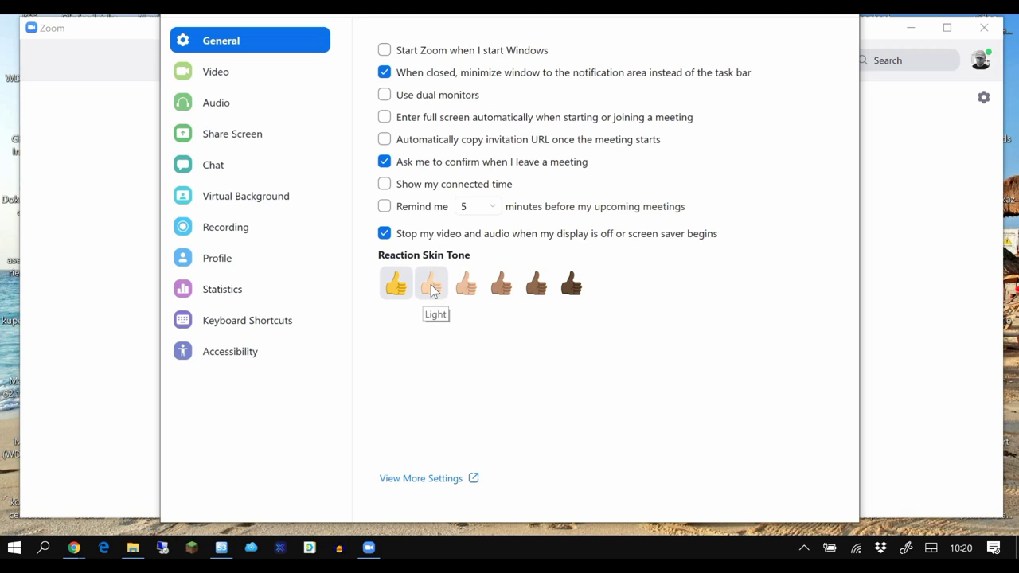
{"action": "left_click", "coordinate": [384, 234]}
Compare the Light and Default reaction skin tones and set the tone to Light.
{"action": "left_click", "coordinate": [431, 284]}
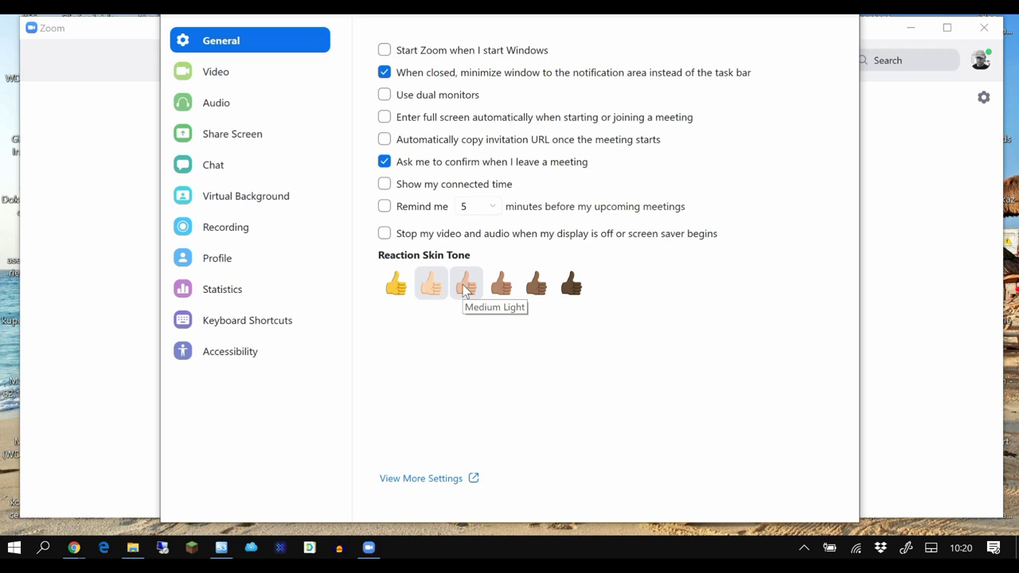
{"action": "left_click", "coordinate": [396, 288]}
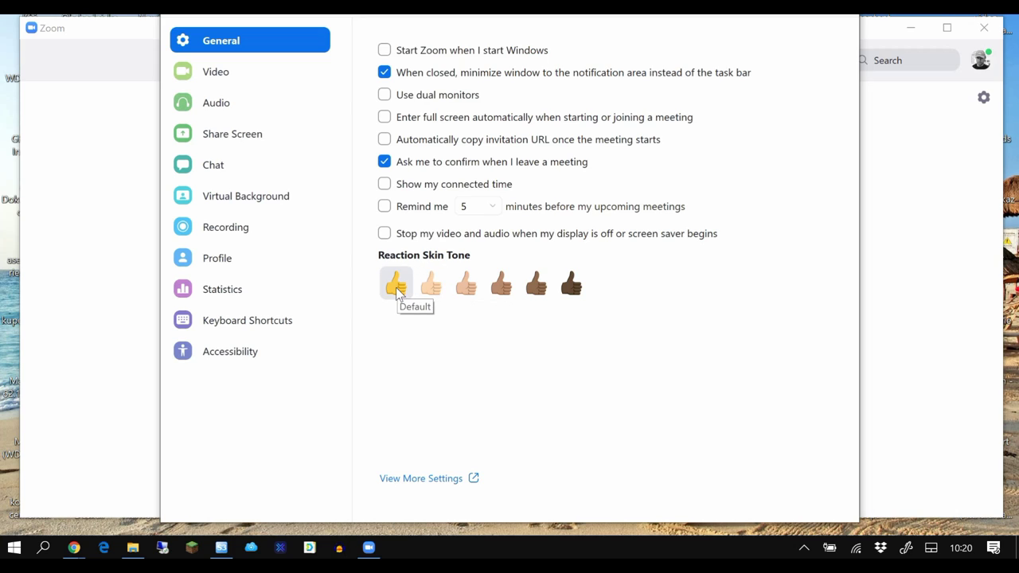
{"action": "left_click", "coordinate": [430, 285]}
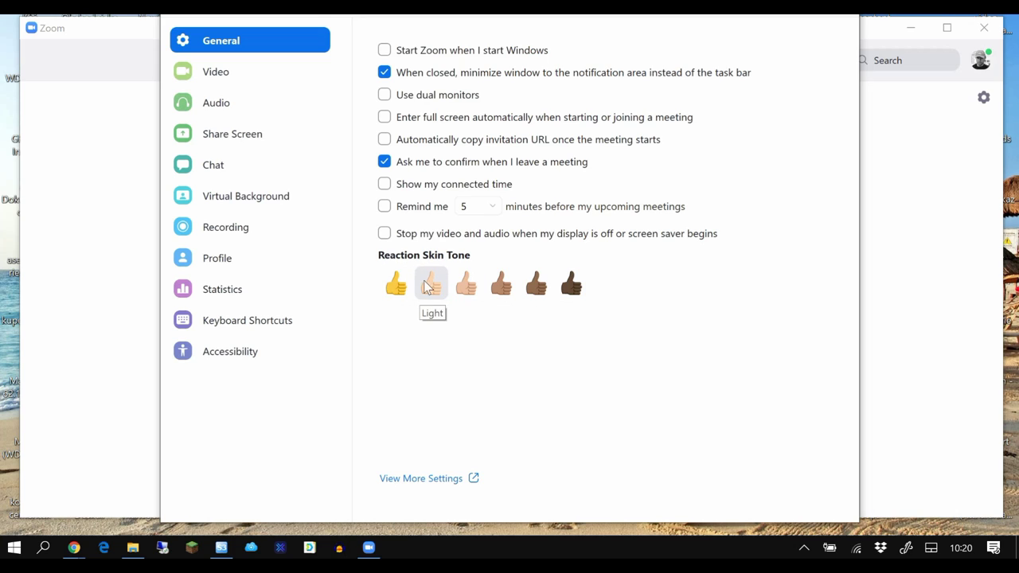
Open the video settings, try the HP TrueVision Full HD camera, and switch back to Microsoft LifeCam Studio.
{"action": "left_click", "coordinate": [221, 78]}
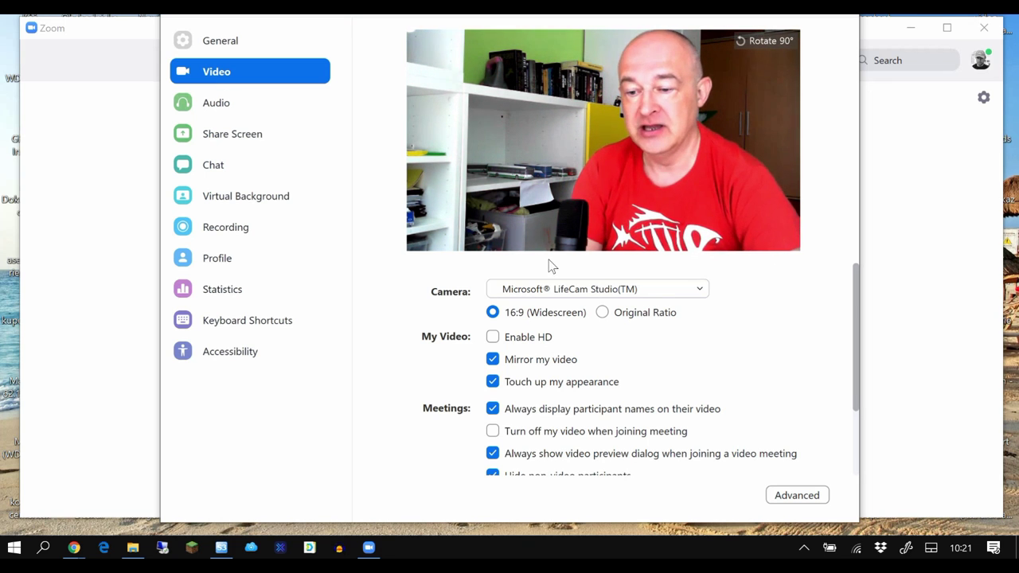
{"action": "left_click", "coordinate": [646, 290]}
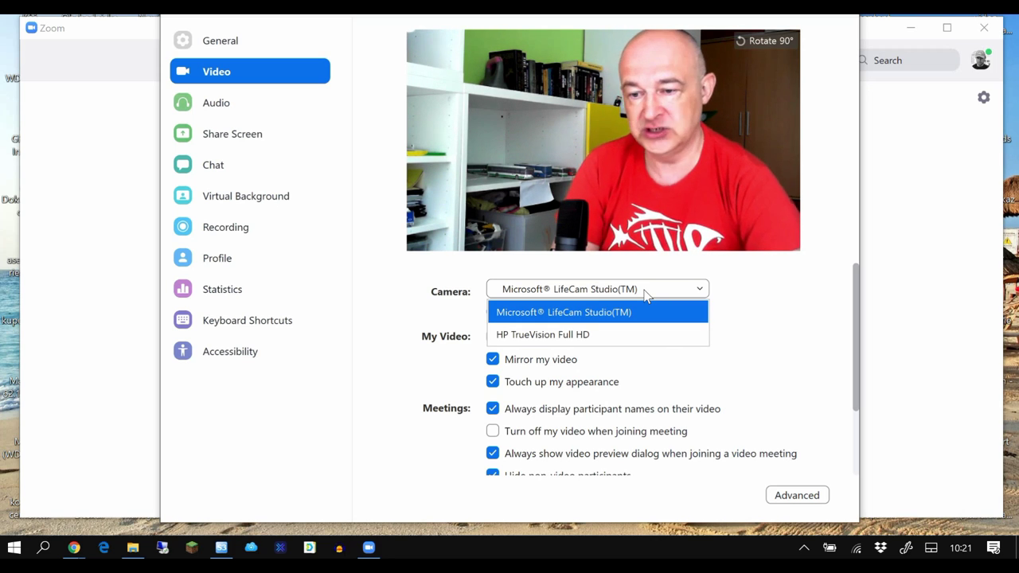
{"action": "left_click", "coordinate": [585, 337]}
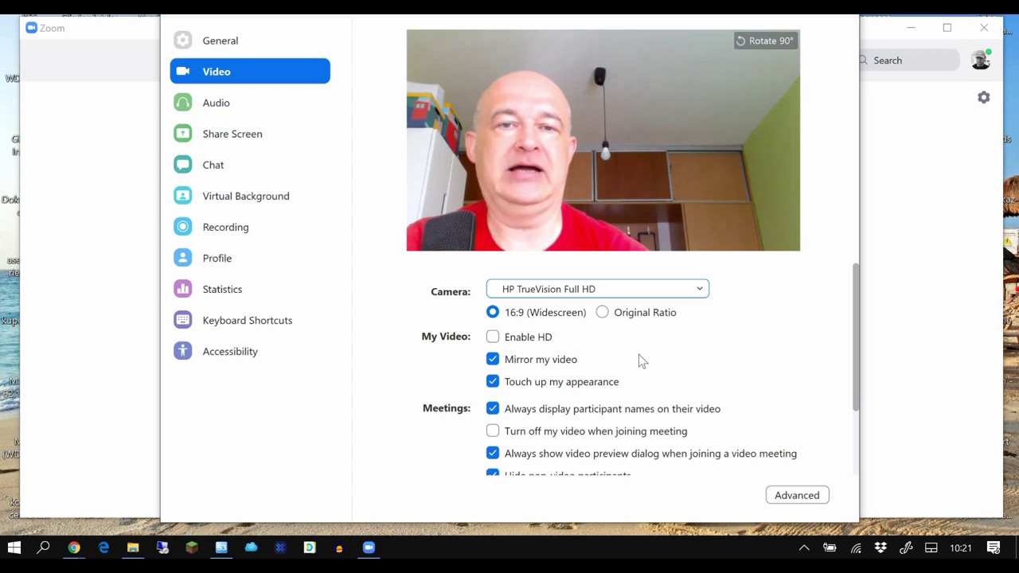
{"action": "left_click", "coordinate": [588, 291]}
{"action": "left_click", "coordinate": [568, 335]}
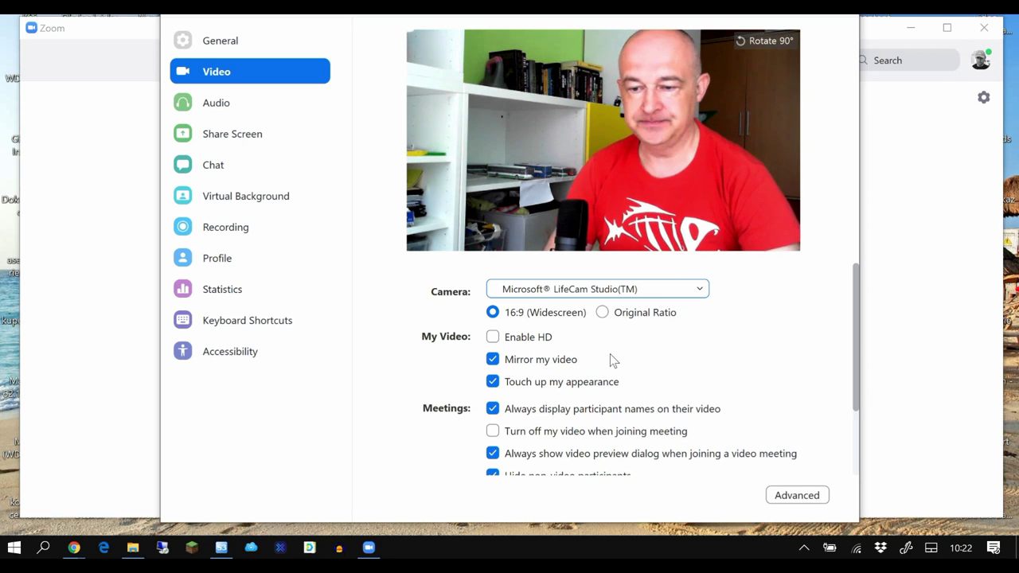
Try the camera's Original Ratio and set the video back to 16:9 (Widescreen).
{"action": "left_click", "coordinate": [603, 313]}
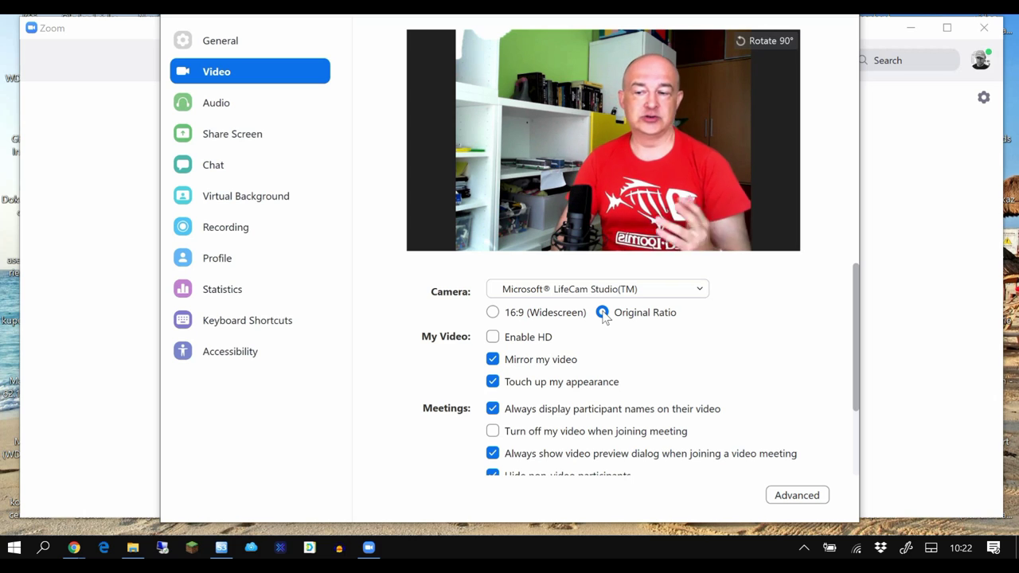
{"action": "left_click", "coordinate": [521, 316]}
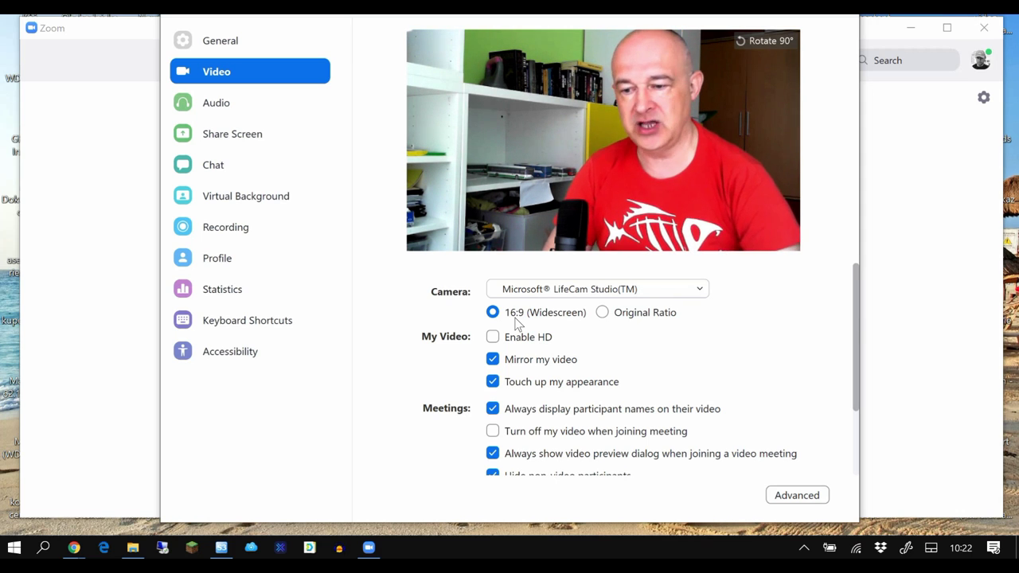
{"action": "scroll", "coordinate": [570, 339], "scroll_direction": "down", "scroll_amount": 1}
{"action": "scroll", "coordinate": [570, 338], "scroll_direction": "up", "scroll_amount": 1}
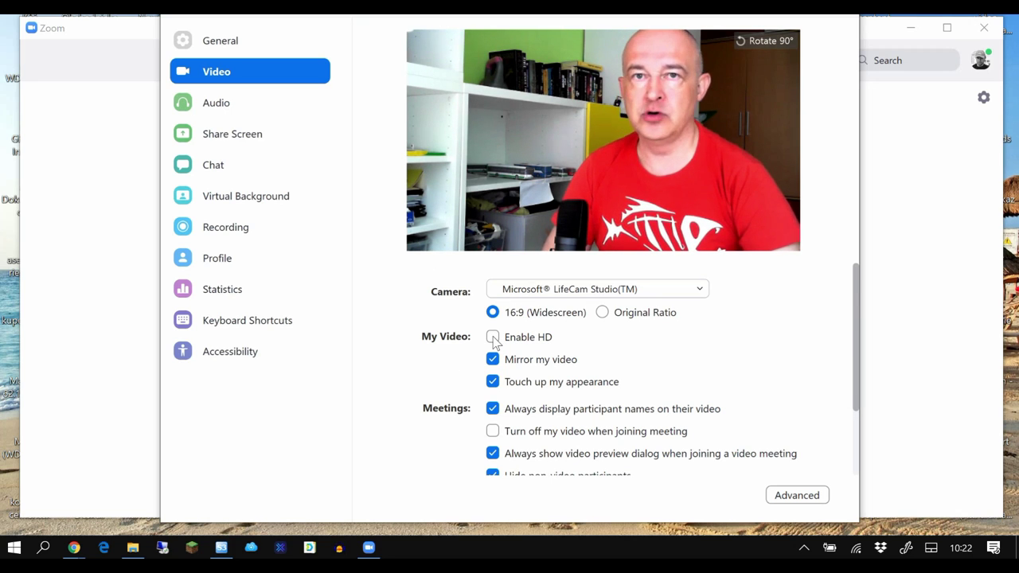
Turn on Enable HD to compare the camera preview, and turn it off again.
{"action": "left_click", "coordinate": [492, 338]}
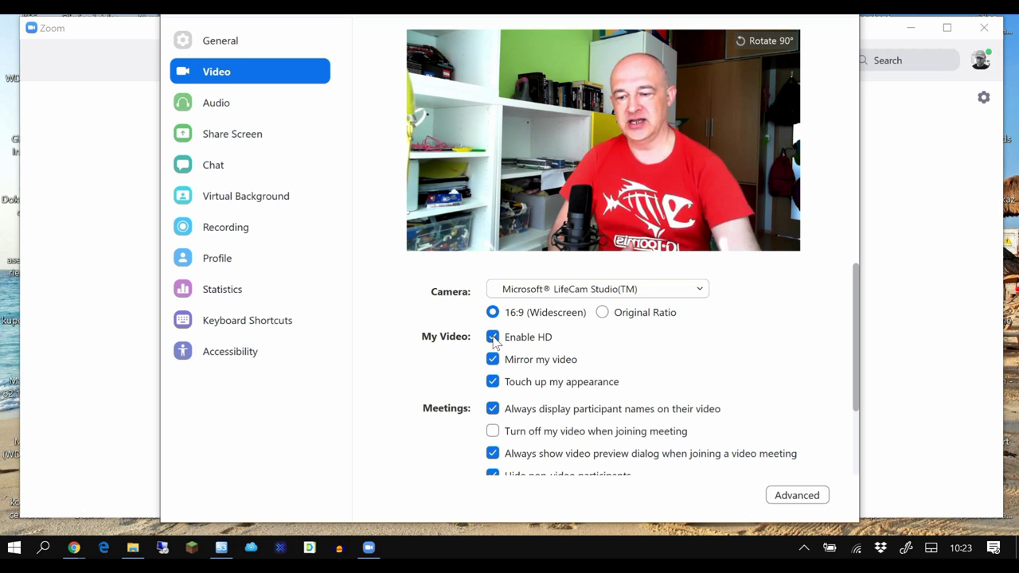
{"action": "left_click", "coordinate": [493, 339]}
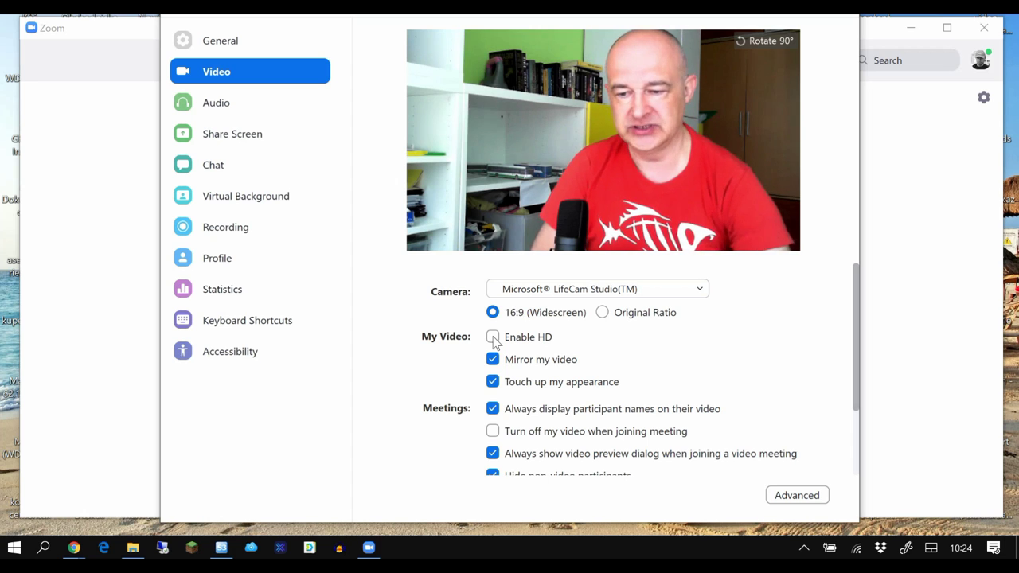
{"action": "scroll", "coordinate": [495, 343], "scroll_direction": "down", "scroll_amount": 1}
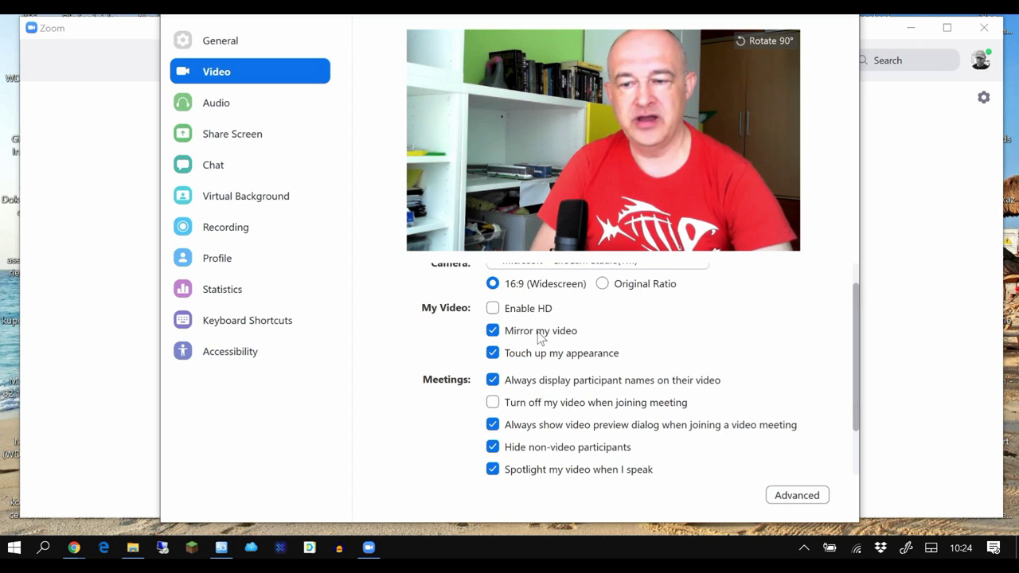
{"action": "scroll", "coordinate": [541, 337], "scroll_direction": "up", "scroll_amount": 1}
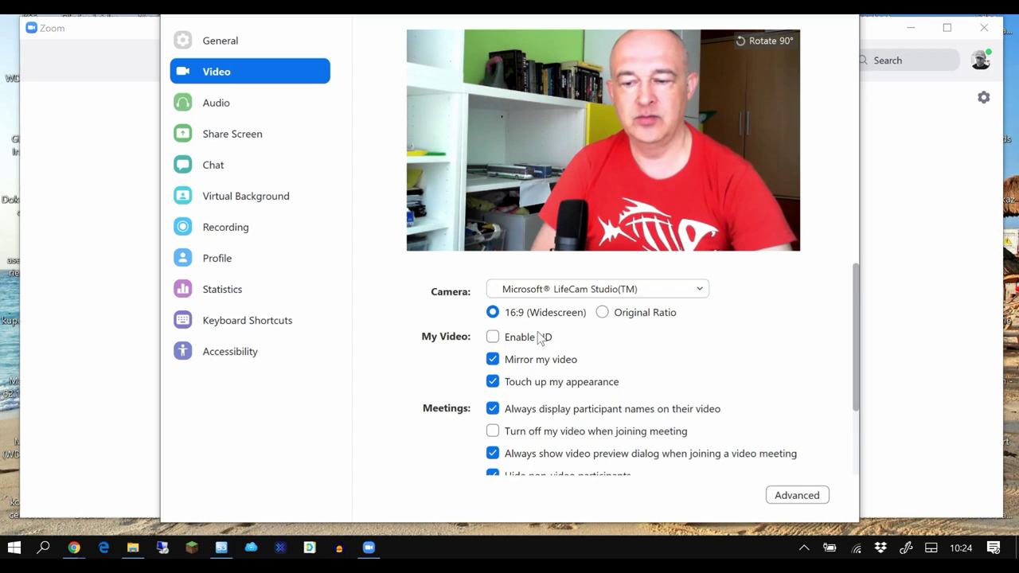
Turn off Mirror my video and Touch up my appearance one after the other to compare the preview, turning each back on.
{"action": "left_click", "coordinate": [531, 366]}
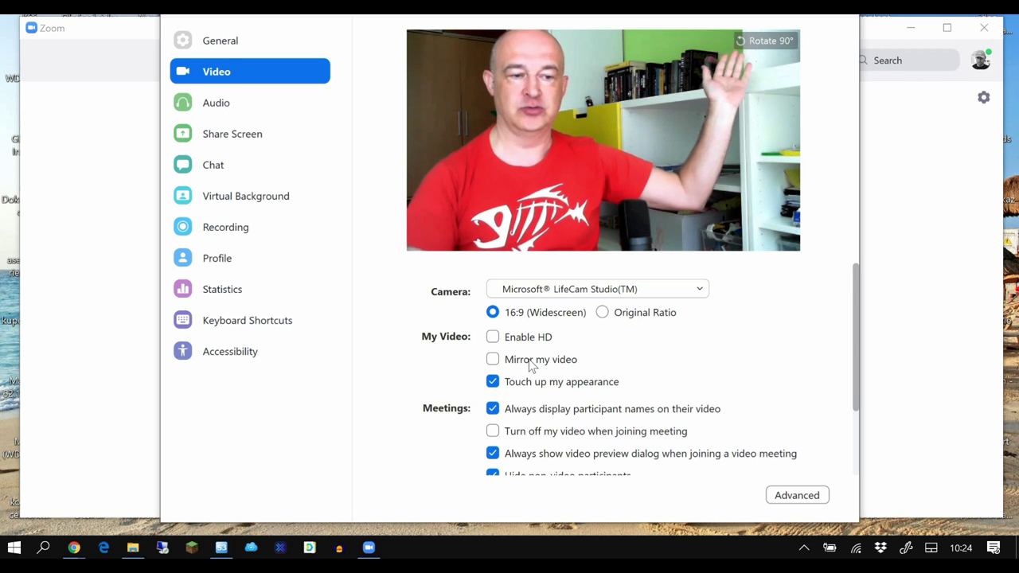
{"action": "left_click", "coordinate": [532, 364]}
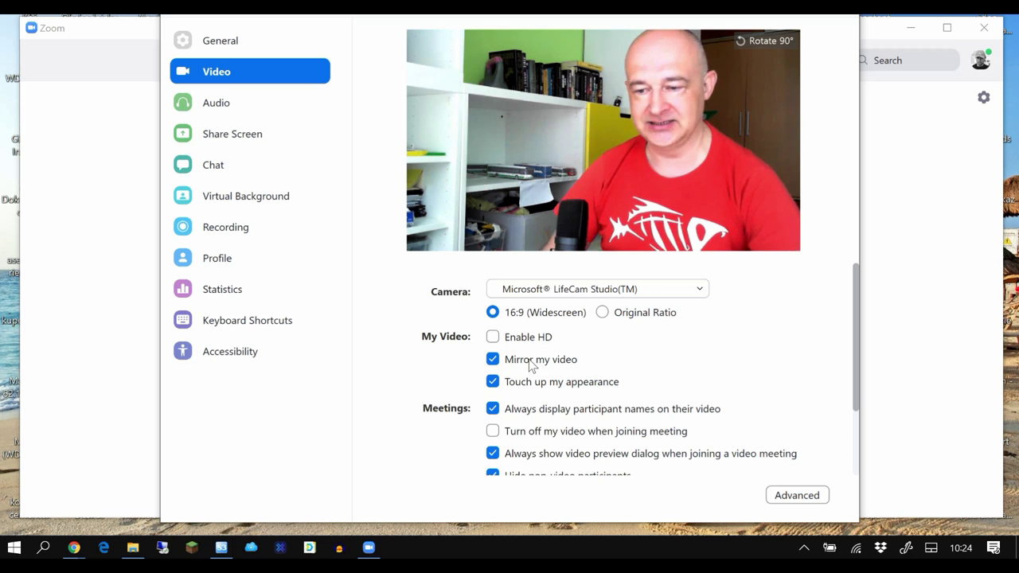
{"action": "scroll", "coordinate": [573, 378], "scroll_direction": "down", "scroll_amount": 1}
{"action": "left_click", "coordinate": [560, 356]}
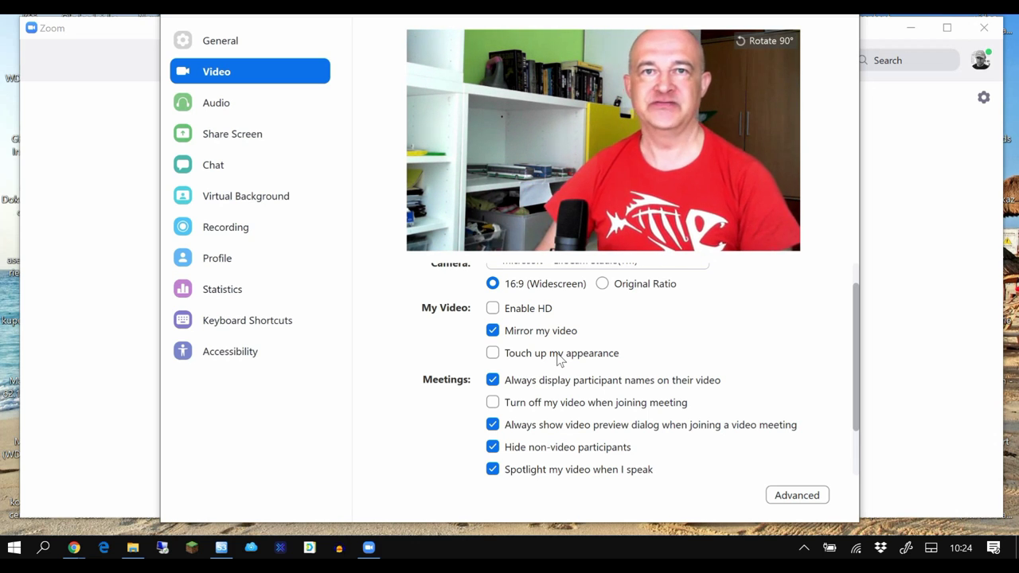
{"action": "left_click", "coordinate": [559, 361]}
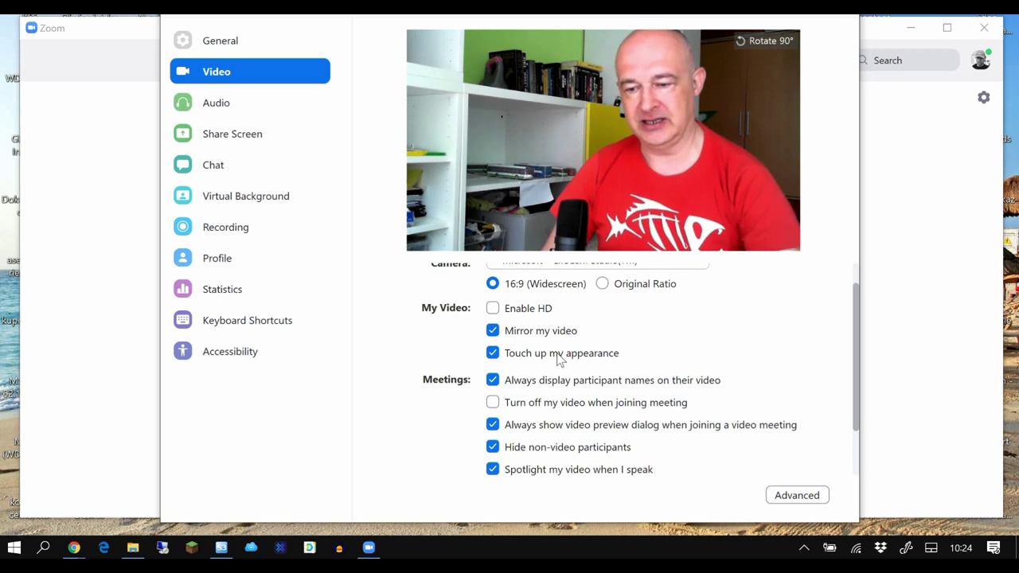
Turn on Turn off my video when joining meeting twice, turning it off again each time.
{"action": "scroll", "coordinate": [710, 331], "scroll_direction": "down", "scroll_amount": 1}
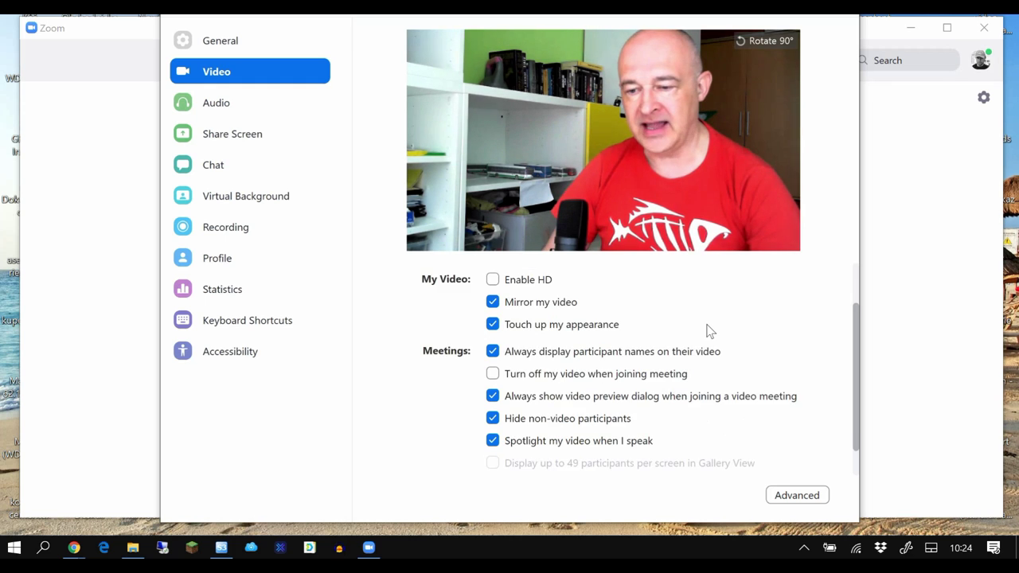
{"action": "scroll", "coordinate": [710, 331], "scroll_direction": "up", "scroll_amount": 2}
{"action": "scroll", "coordinate": [710, 331], "scroll_direction": "down", "scroll_amount": 2}
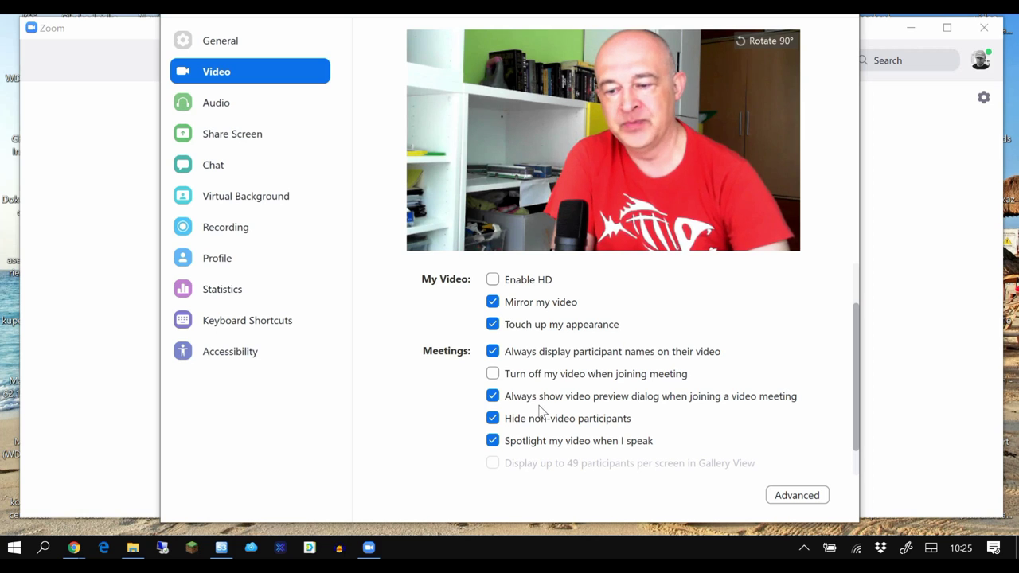
{"action": "left_click", "coordinate": [558, 379]}
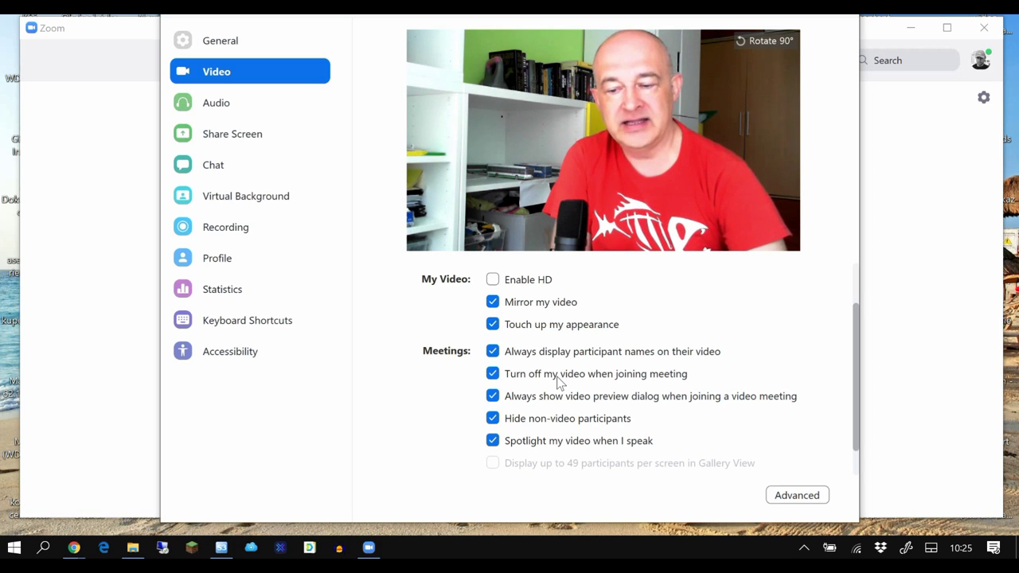
{"action": "left_click", "coordinate": [558, 383]}
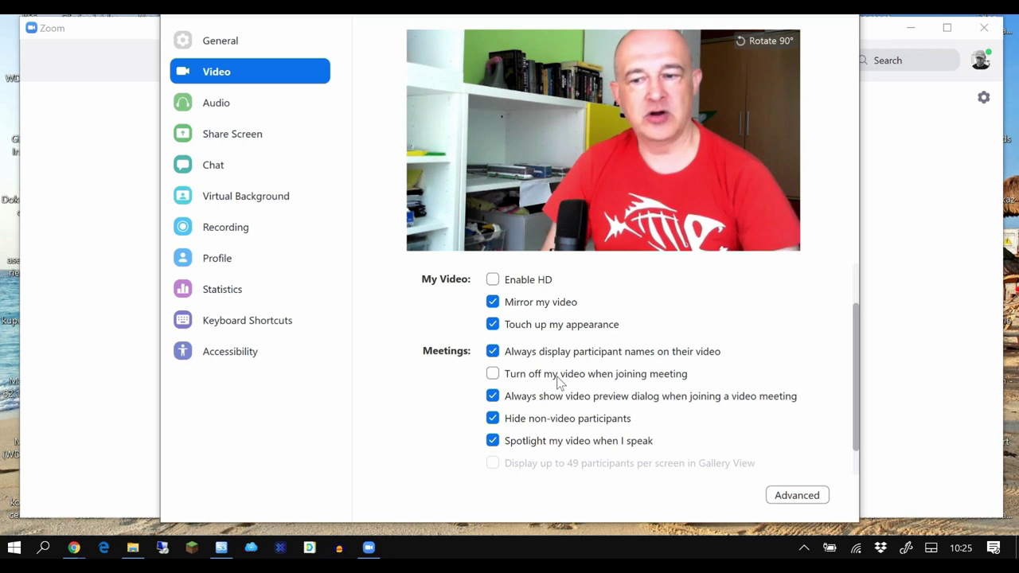
{"action": "left_click", "coordinate": [558, 382]}
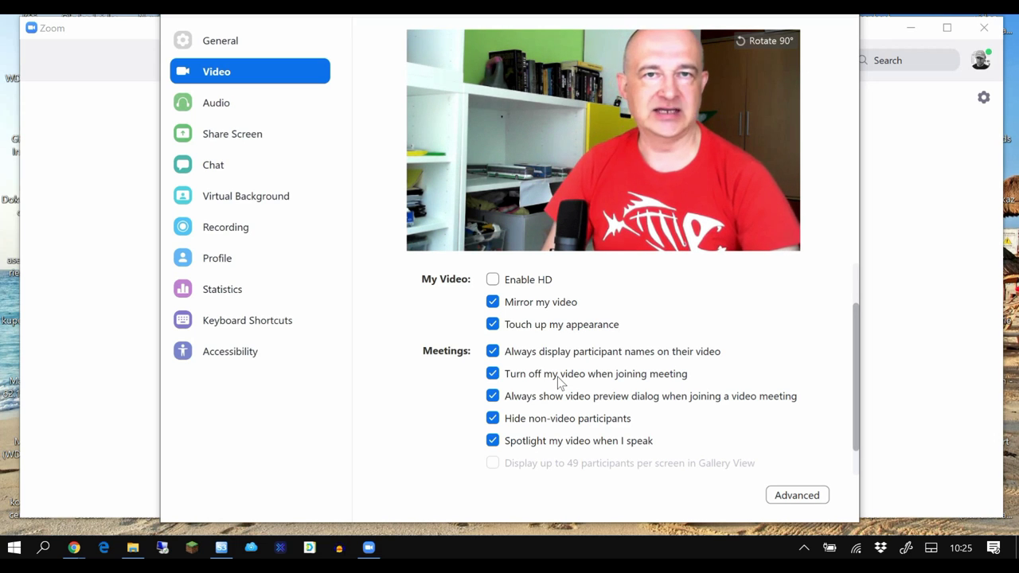
{"action": "left_click", "coordinate": [560, 379]}
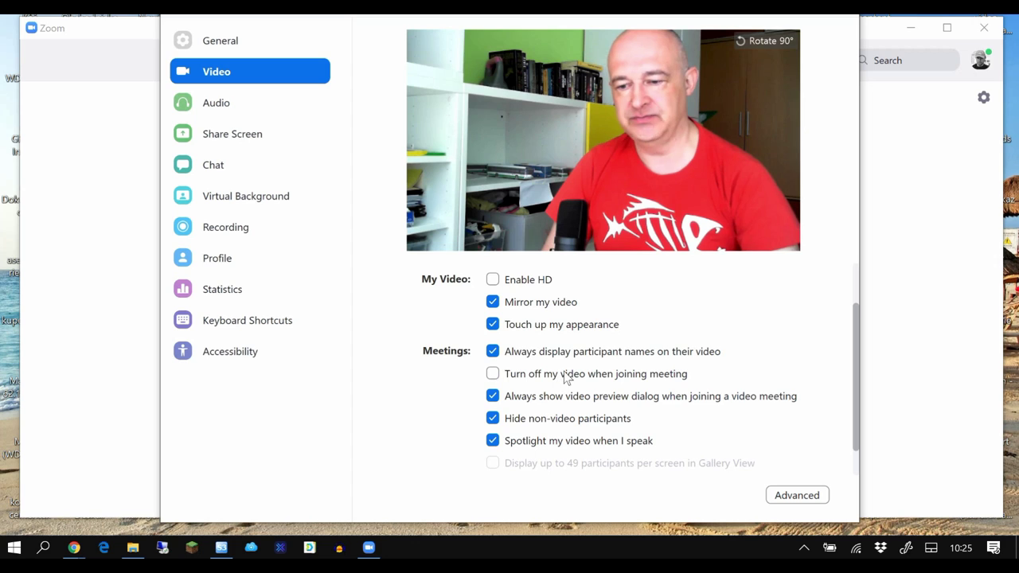
Turn off Hide non-video participants in the video settings for meetings.
{"action": "scroll", "coordinate": [695, 331], "scroll_direction": "down", "scroll_amount": 1}
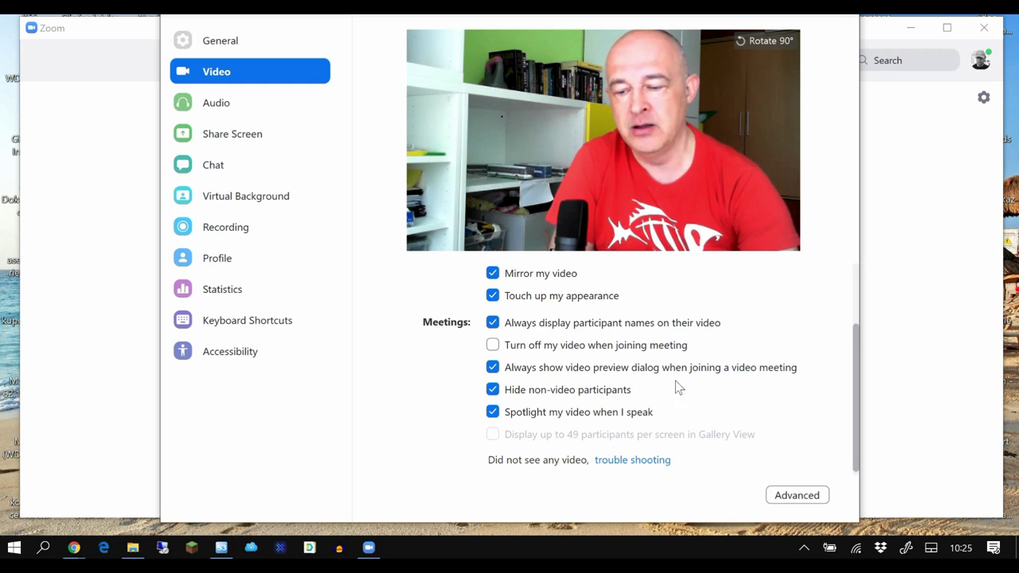
{"action": "left_click", "coordinate": [494, 391]}
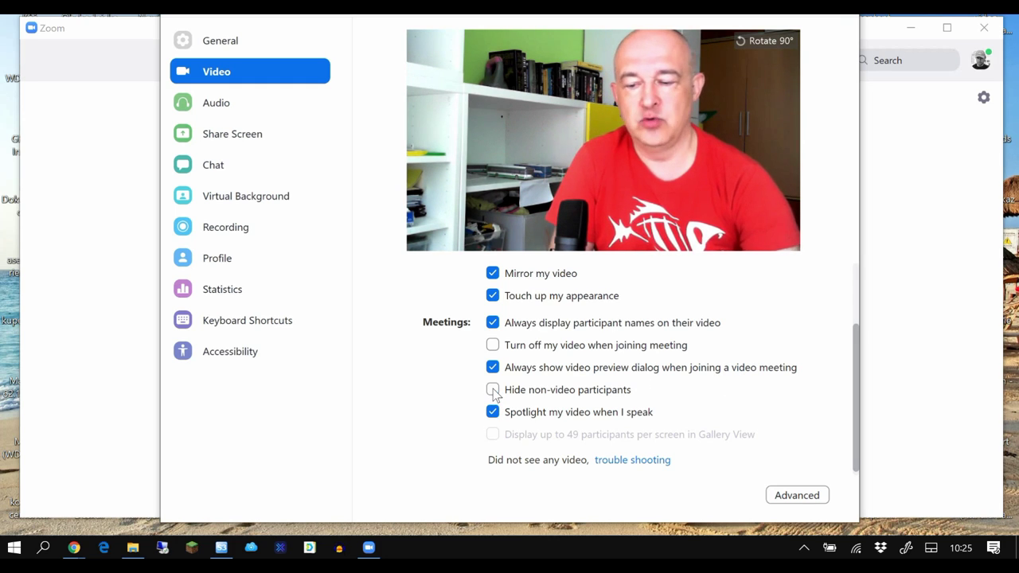
{"action": "left_click", "coordinate": [493, 391]}
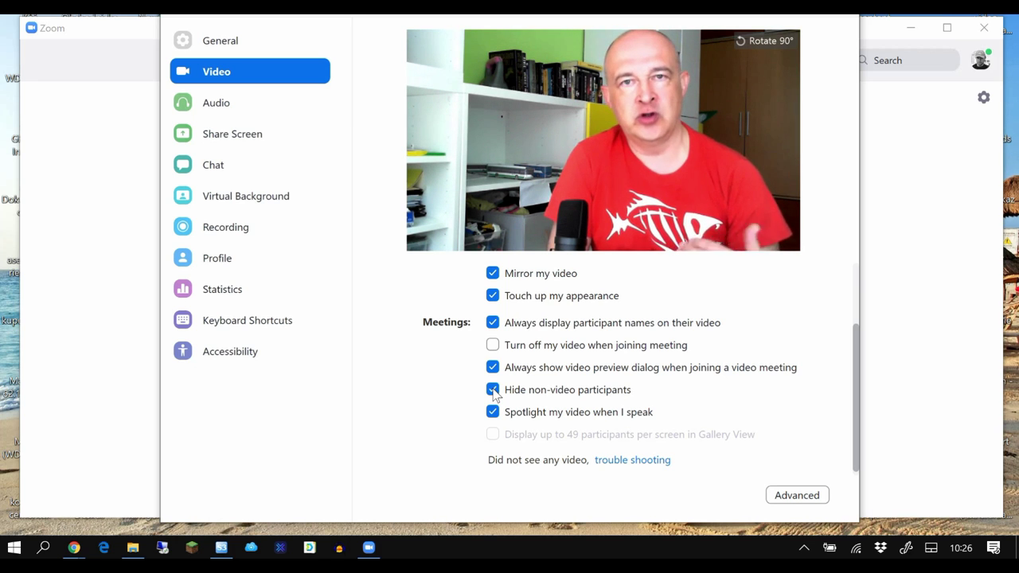
{"action": "left_click", "coordinate": [494, 391]}
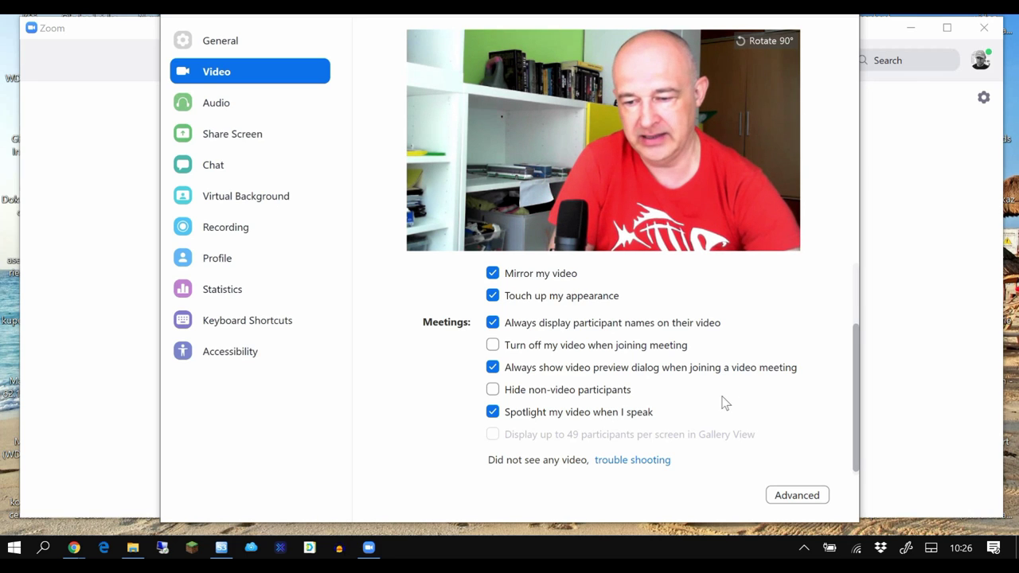
{"action": "scroll", "coordinate": [726, 398], "scroll_direction": "down", "scroll_amount": 1}
{"action": "mouse_move", "coordinate": [501, 435]}
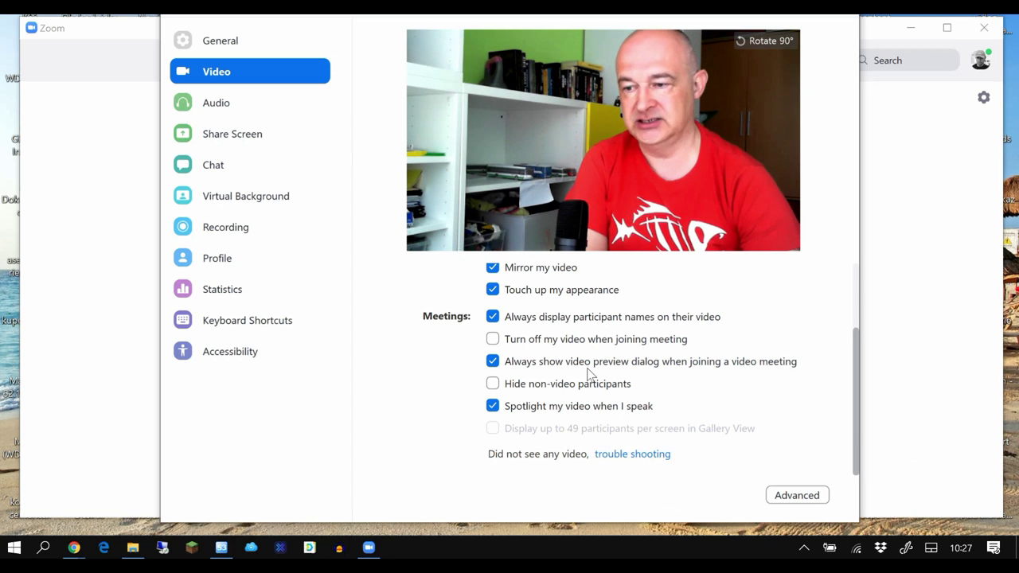
Open the audio settings, view the available speakers, and test Speakers (High Definition Audio Device).
{"action": "left_click", "coordinate": [220, 109]}
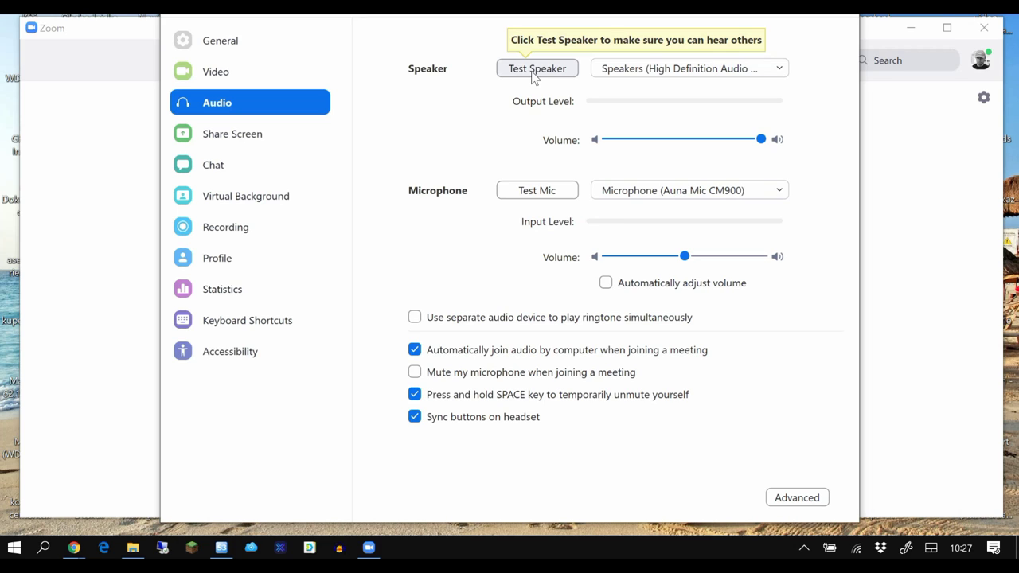
{"action": "left_click", "coordinate": [640, 72]}
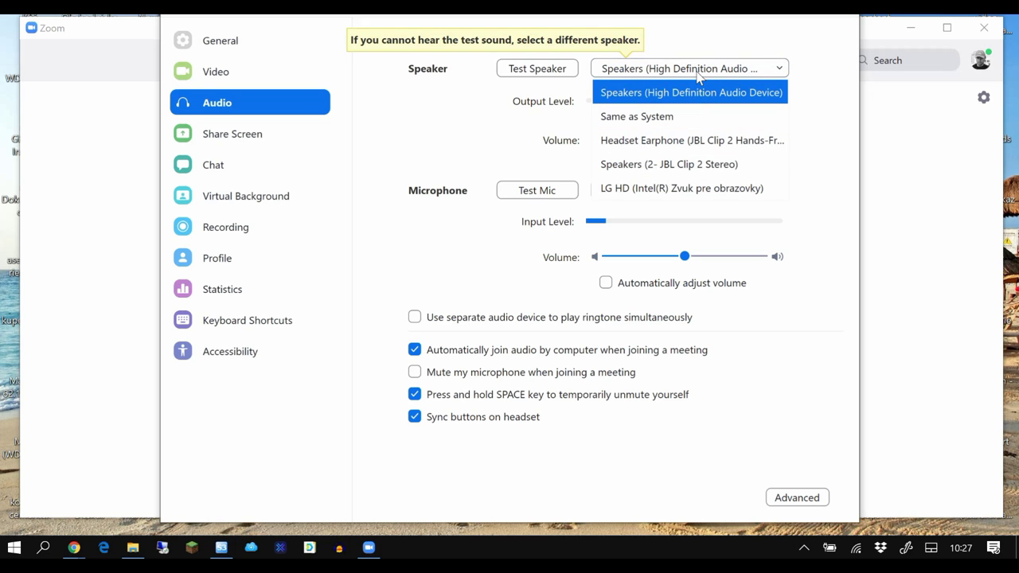
{"action": "left_click", "coordinate": [555, 73]}
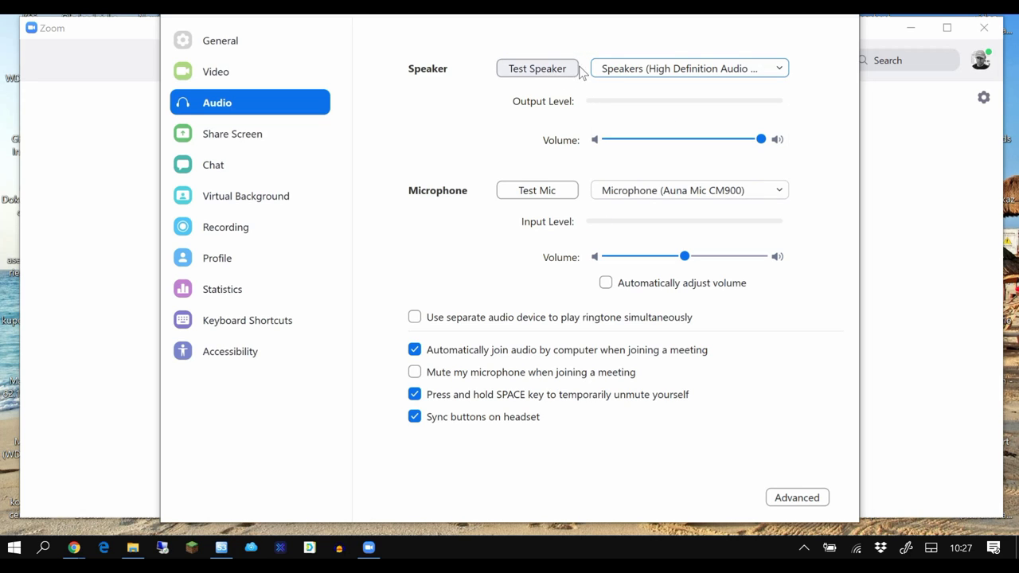
{"action": "left_click", "coordinate": [536, 78]}
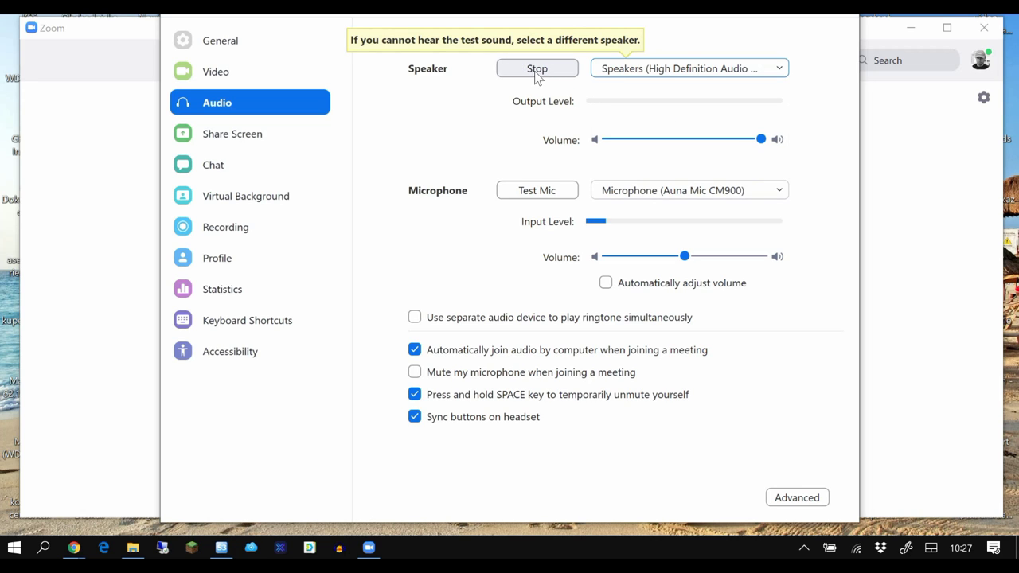
{"action": "left_click", "coordinate": [545, 76]}
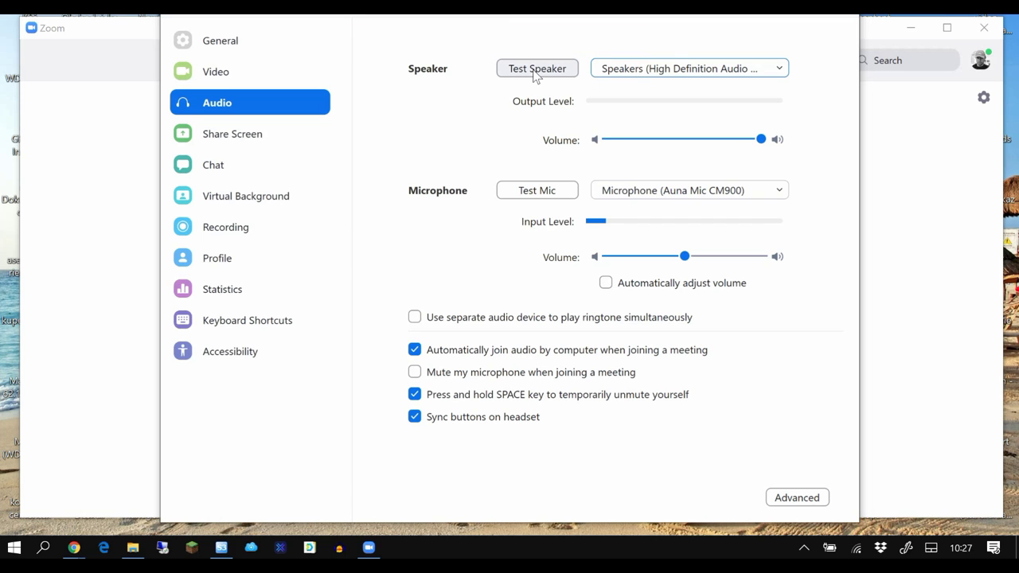
Set the speaker to Same as System, play the test sound, and stop it.
{"action": "left_click", "coordinate": [638, 73]}
{"action": "left_click", "coordinate": [658, 119]}
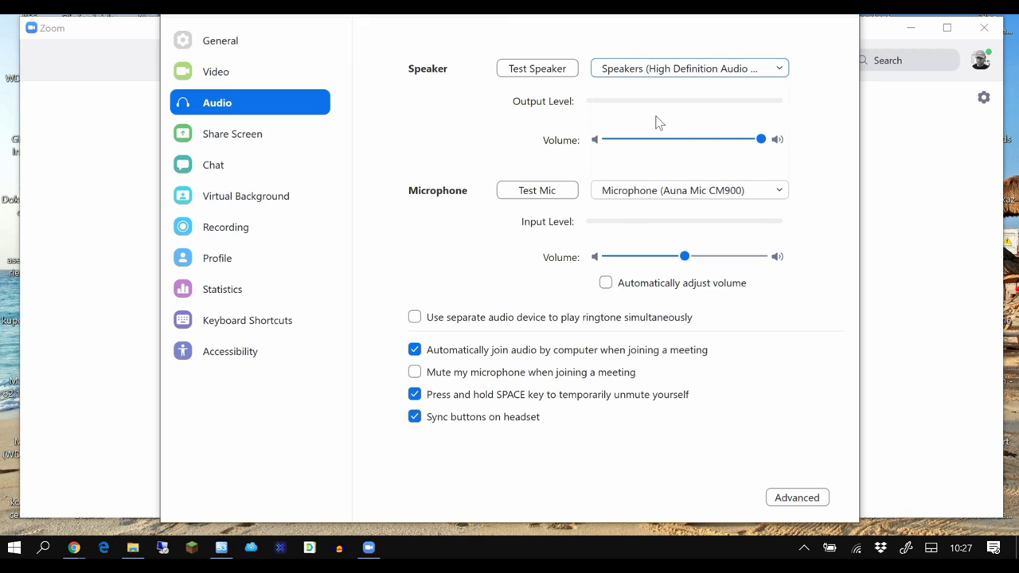
{"action": "left_click", "coordinate": [550, 73]}
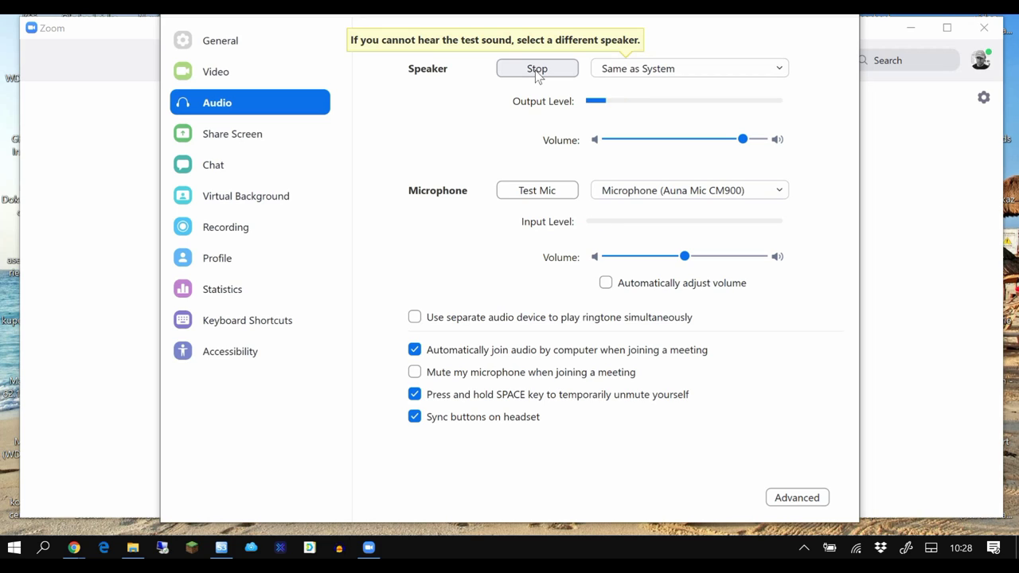
{"action": "left_click", "coordinate": [538, 73]}
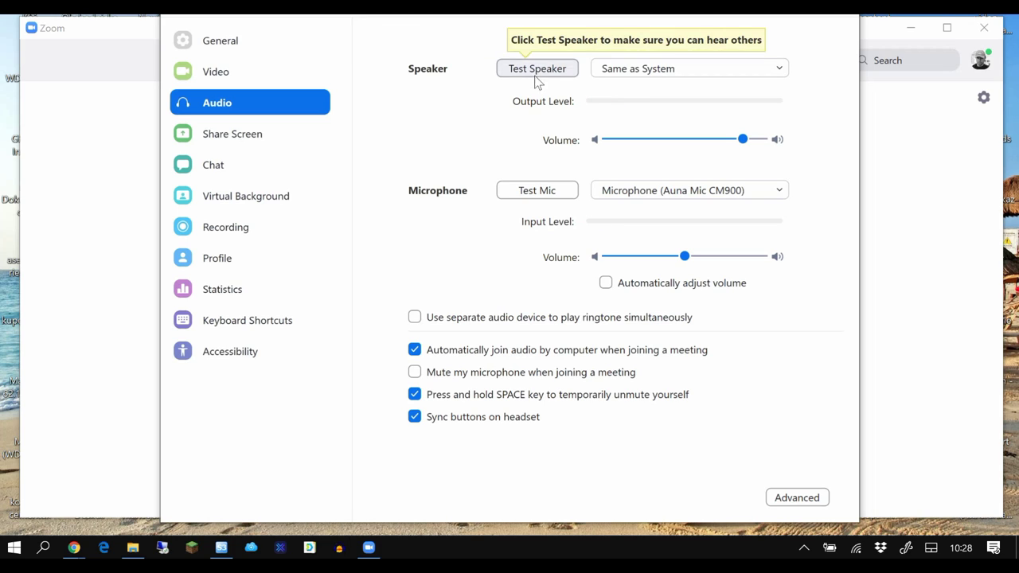
Choose Microphone (Auna Mic CM900), record a microphone test, and raise the microphone volume to about four fifths.
{"action": "left_click", "coordinate": [650, 197]}
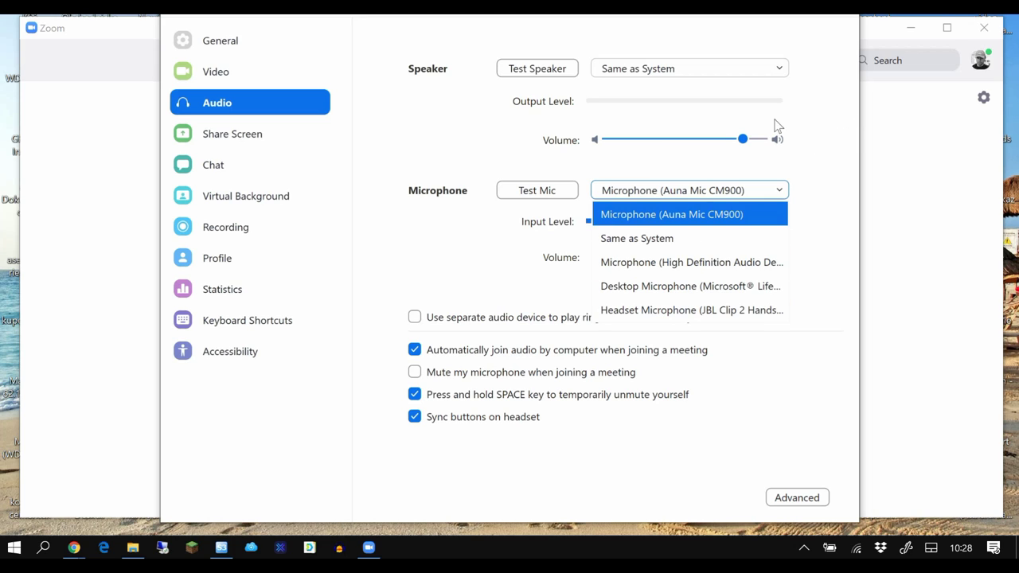
{"action": "left_click", "coordinate": [687, 218]}
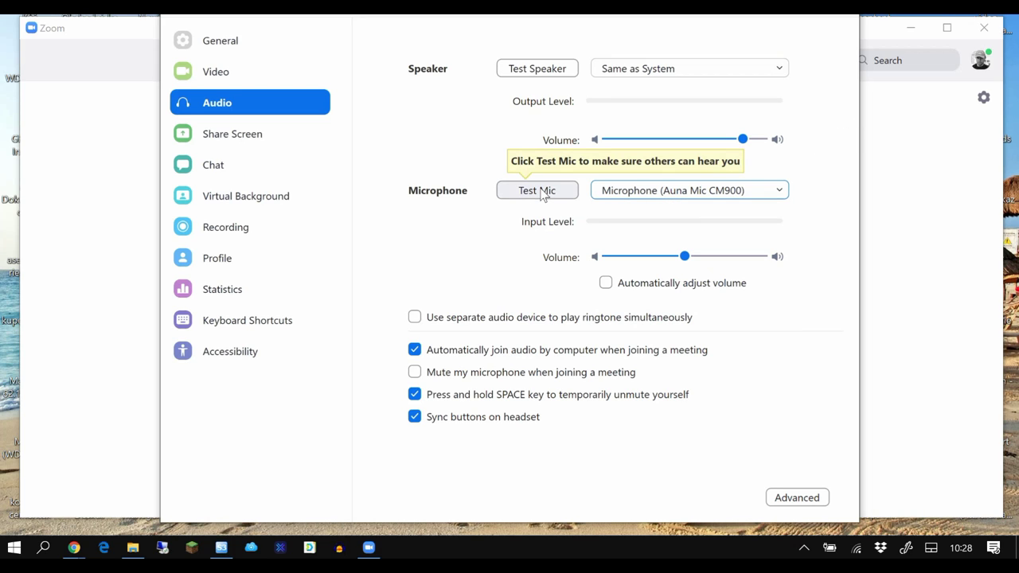
{"action": "left_click", "coordinate": [541, 193]}
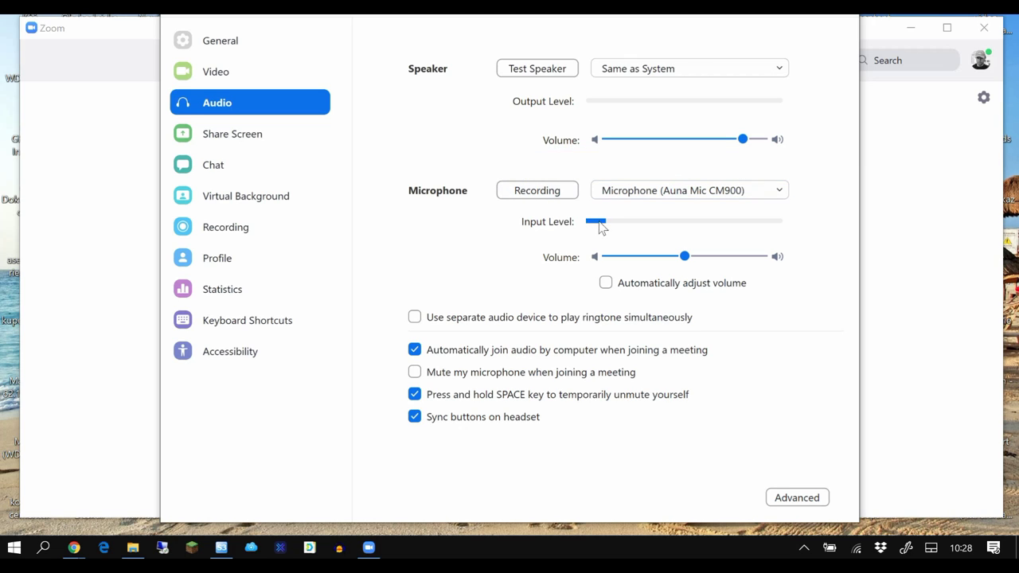
{"action": "left_click", "coordinate": [735, 256]}
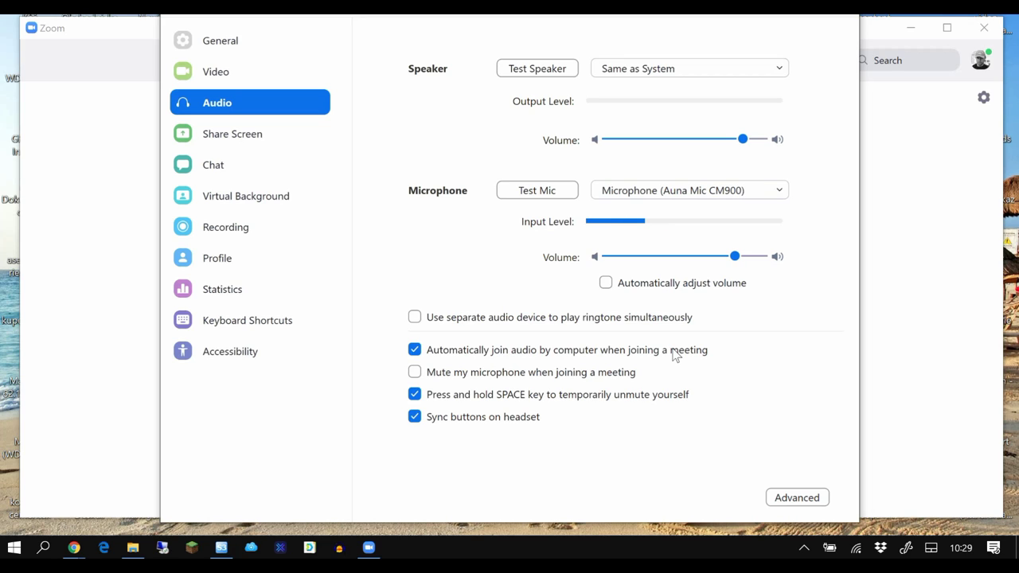
Turn on Mute my microphone when joining a meeting and turn it off again.
{"action": "left_click", "coordinate": [493, 372]}
{"action": "left_click", "coordinate": [494, 372]}
{"action": "mouse_move", "coordinate": [449, 429]}
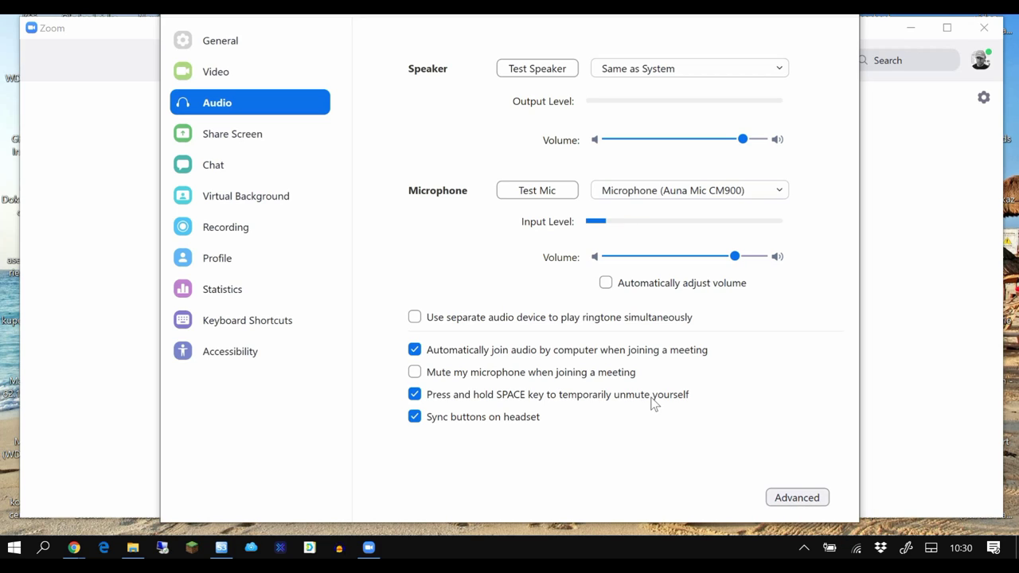
Open the Share Screen settings, turn off Enter full screen when a participant shares screen, and turn it back on.
{"action": "left_click", "coordinate": [233, 137]}
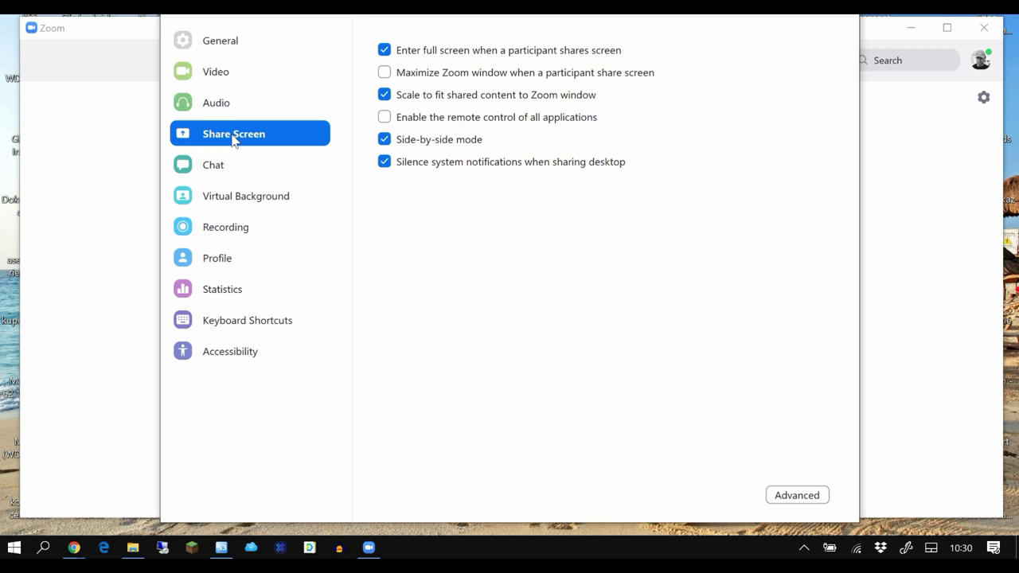
{"action": "left_click", "coordinate": [385, 51]}
{"action": "left_click", "coordinate": [389, 52]}
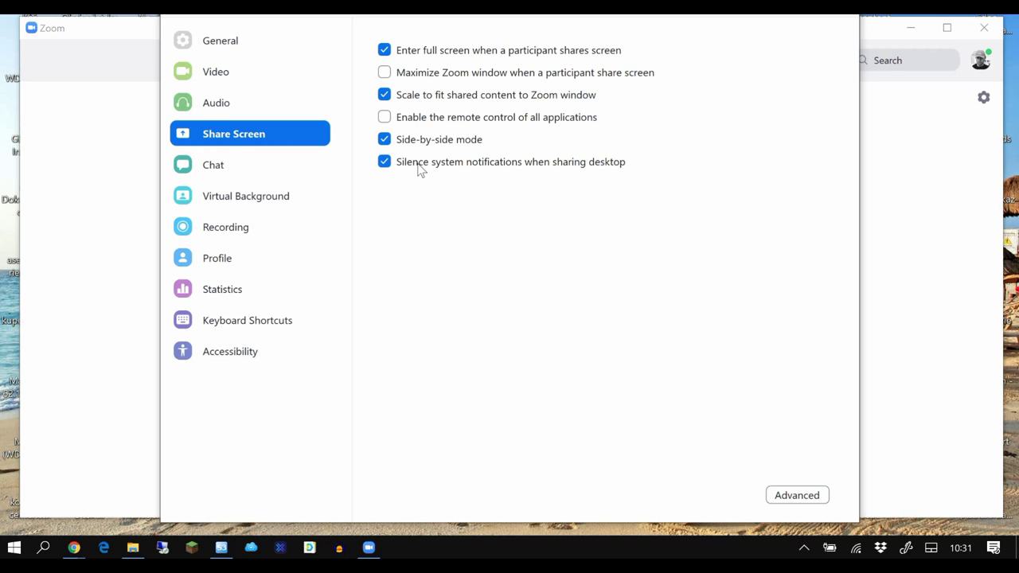
Open the chat settings, try toggling Include link preview and Show "Code Snippet" button, and restore both.
{"action": "left_click", "coordinate": [215, 172]}
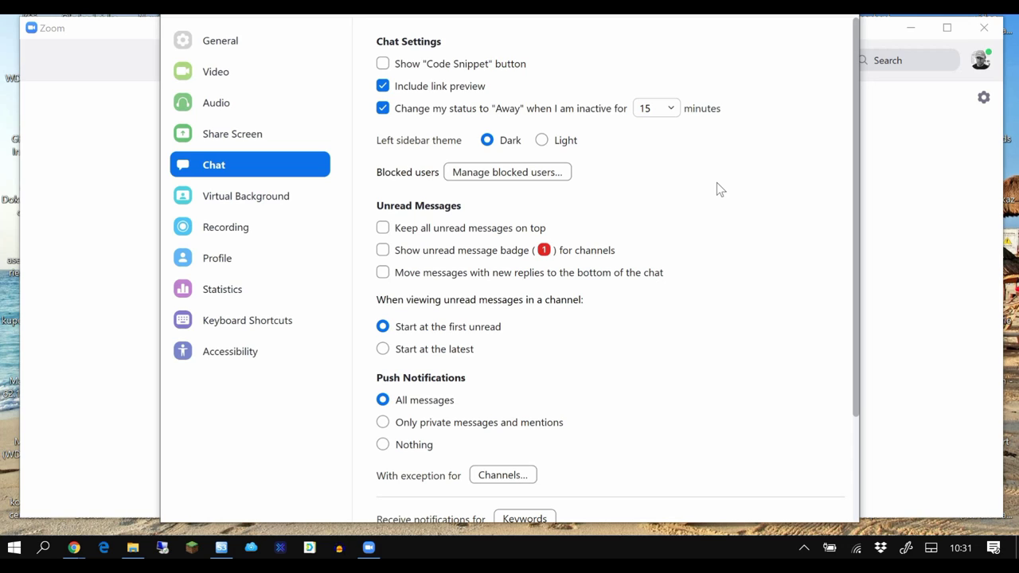
{"action": "left_click", "coordinate": [440, 91]}
{"action": "left_click", "coordinate": [403, 66]}
{"action": "left_click", "coordinate": [384, 70]}
{"action": "left_click", "coordinate": [413, 94]}
View the inactivity times for the Away status, and switch the left sidebar theme to Light and back to Dark.
{"action": "left_click", "coordinate": [673, 112]}
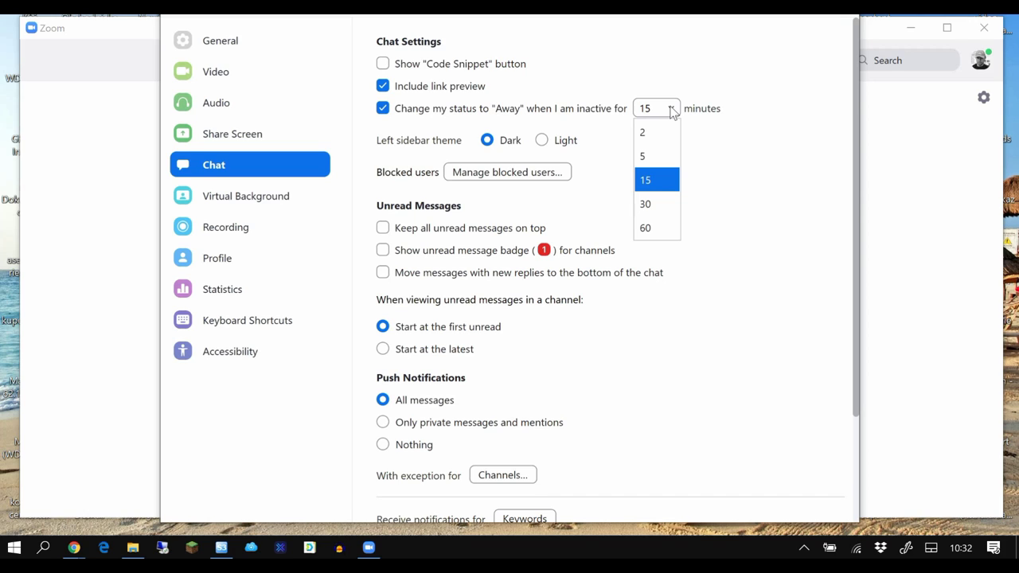
{"action": "left_click", "coordinate": [672, 112]}
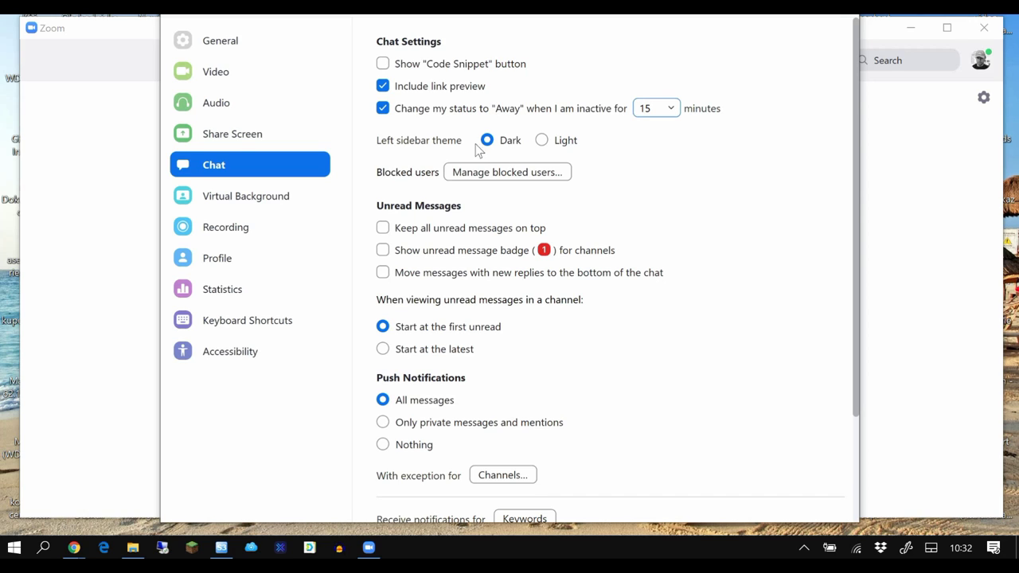
{"action": "left_click", "coordinate": [542, 141]}
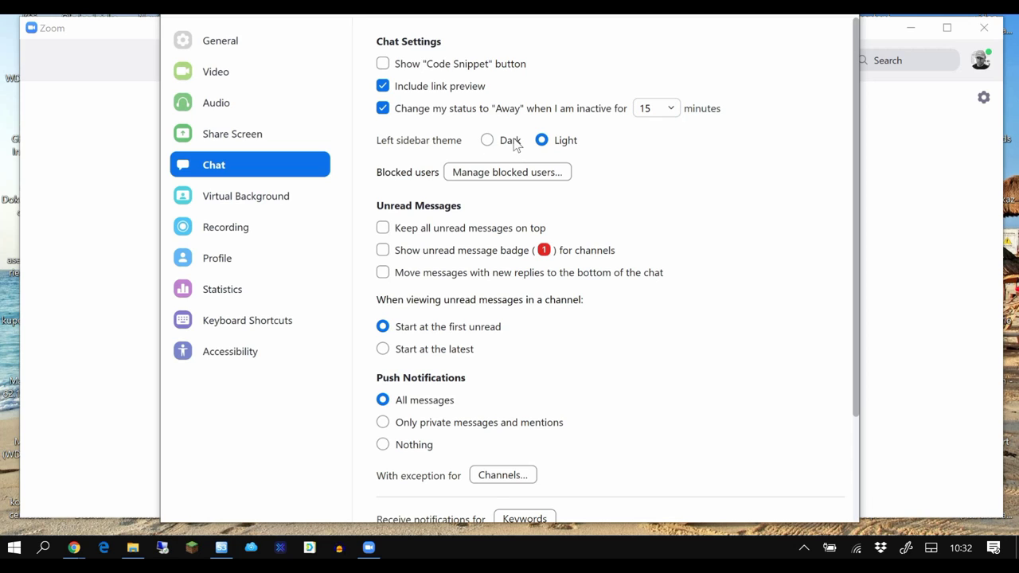
{"action": "left_click", "coordinate": [488, 141]}
Try Keep all unread messages on top and Start at the latest, restore both, and review the push notification options.
{"action": "left_click", "coordinate": [382, 229]}
{"action": "left_click", "coordinate": [383, 228]}
{"action": "left_click", "coordinate": [434, 357]}
{"action": "left_click", "coordinate": [459, 334]}
{"action": "scroll", "coordinate": [529, 334], "scroll_direction": "down", "scroll_amount": 2}
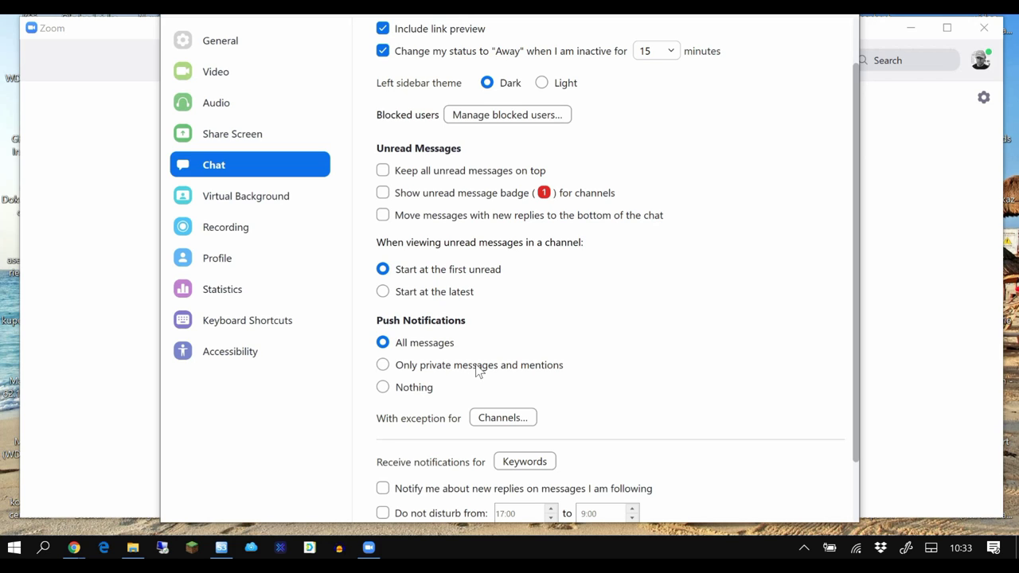
{"action": "scroll", "coordinate": [652, 307], "scroll_direction": "down", "scroll_amount": 1}
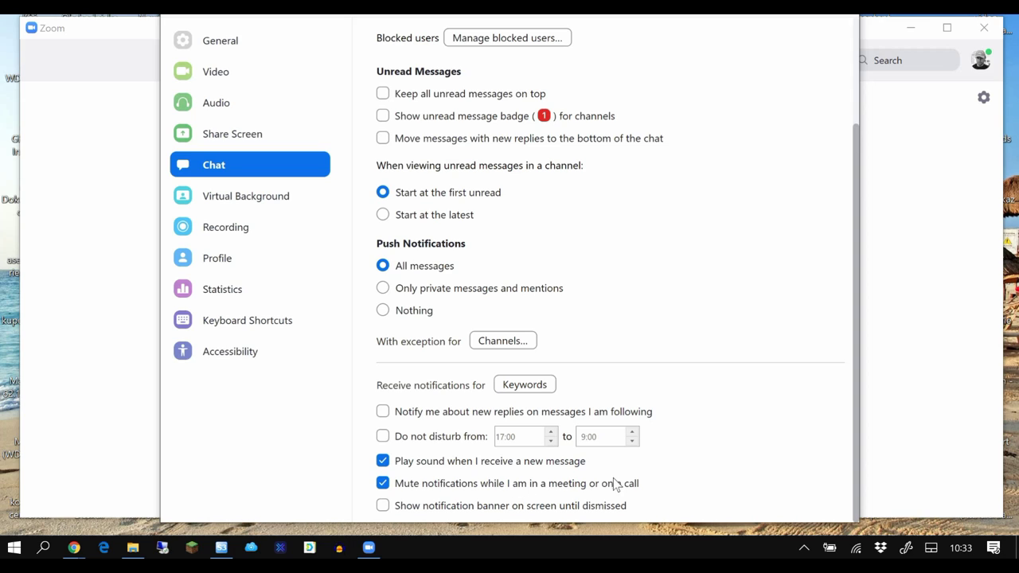
{"action": "scroll", "coordinate": [689, 455], "scroll_direction": "up", "scroll_amount": 4}
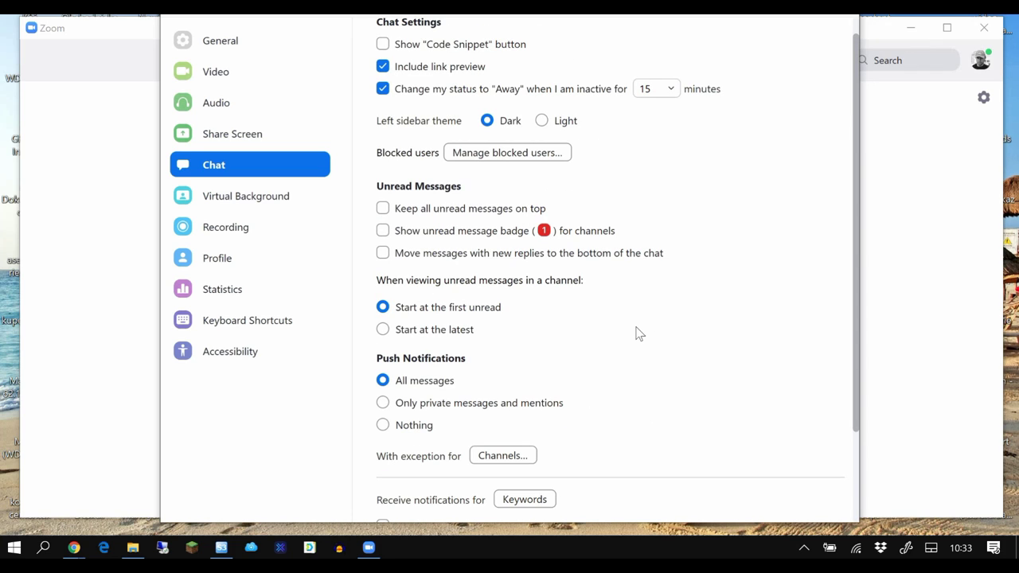
Open the virtual background settings and apply the bridge image as the background.
{"action": "left_click", "coordinate": [241, 199]}
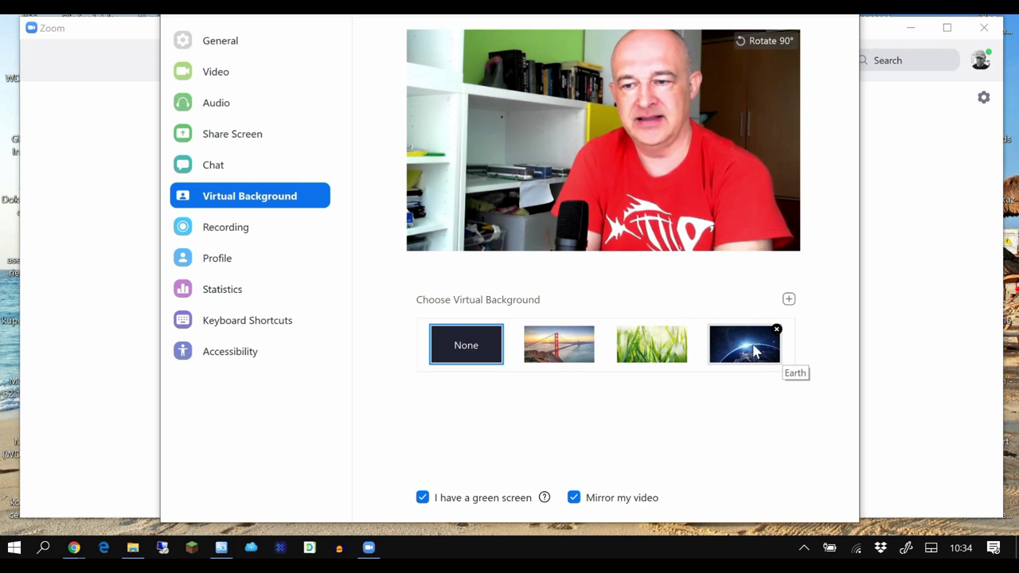
{"action": "left_click", "coordinate": [567, 349]}
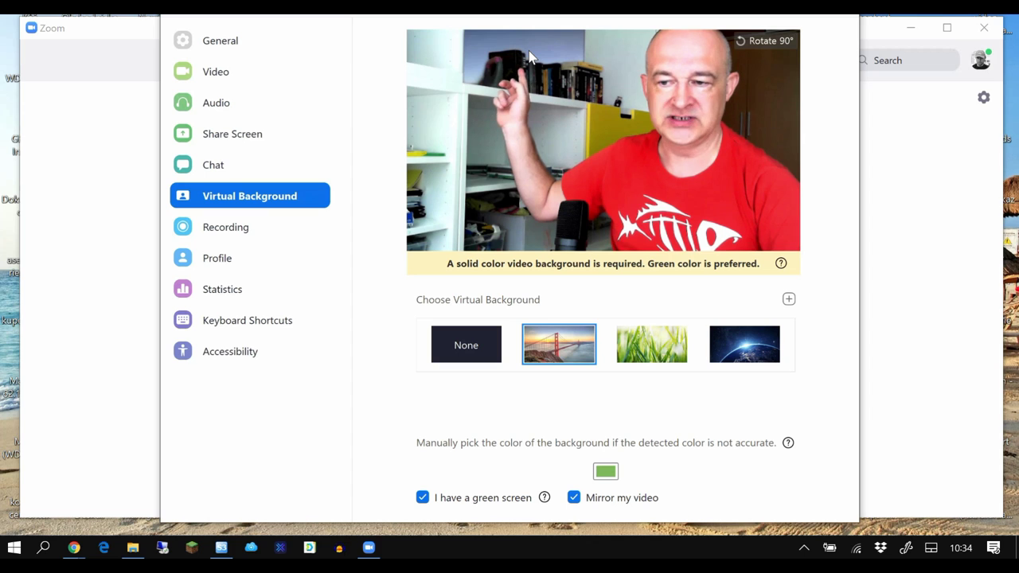
Preview the grass and Earth virtual backgrounds before setting the background to None, and try turning off I have a green screen.
{"action": "left_click", "coordinate": [637, 351]}
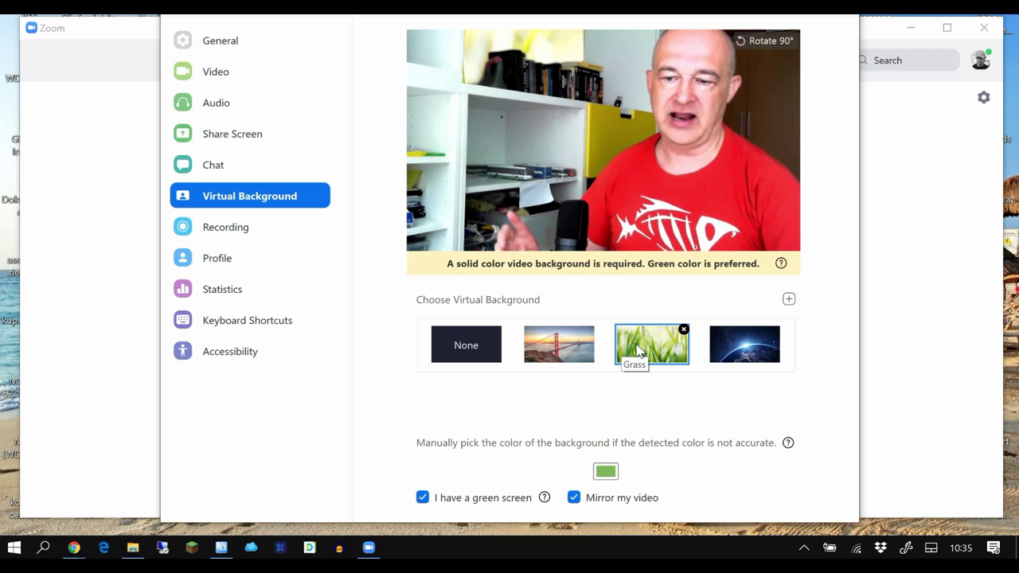
{"action": "left_click", "coordinate": [752, 352]}
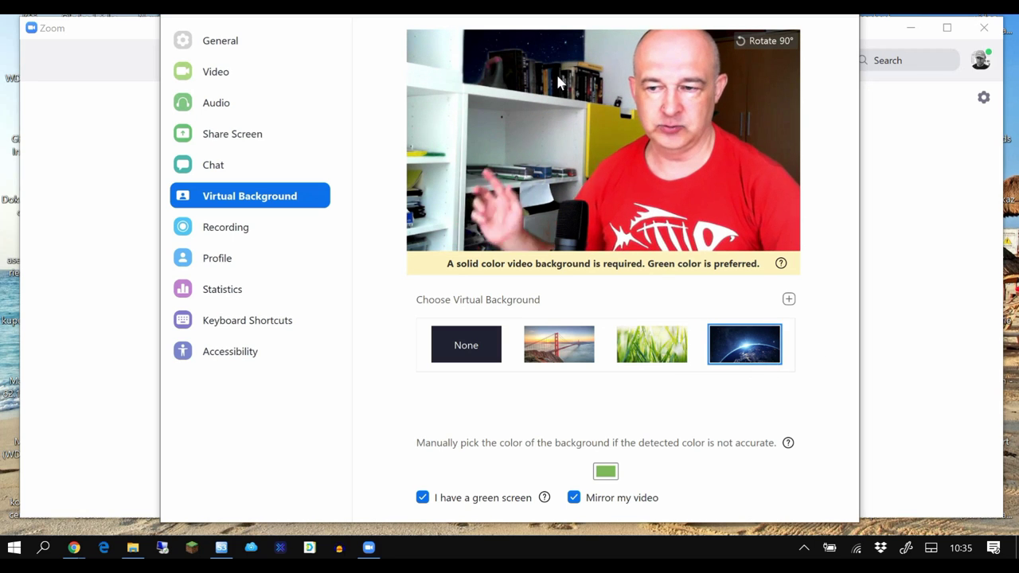
{"action": "left_click", "coordinate": [469, 344]}
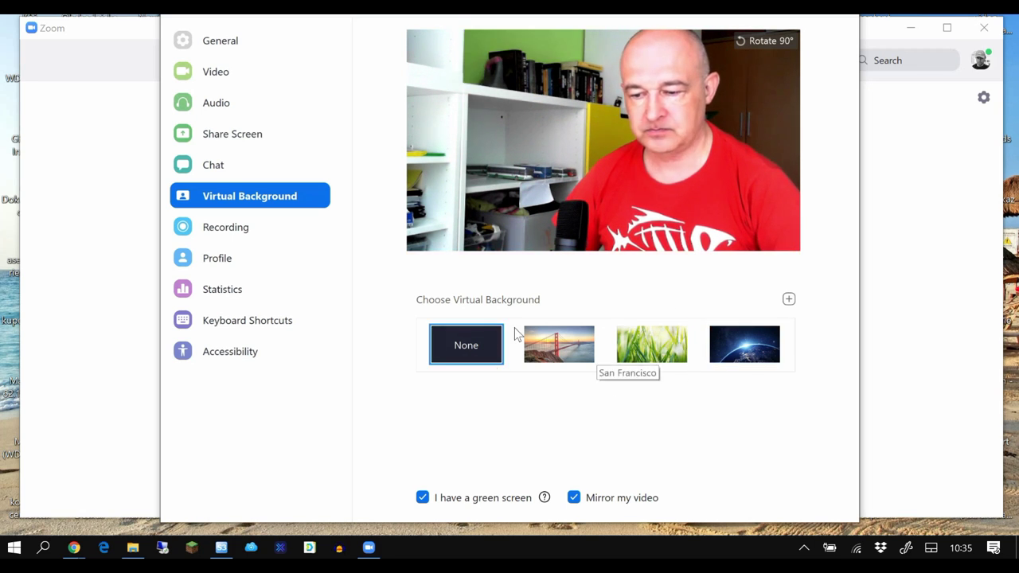
{"action": "left_click", "coordinate": [423, 497]}
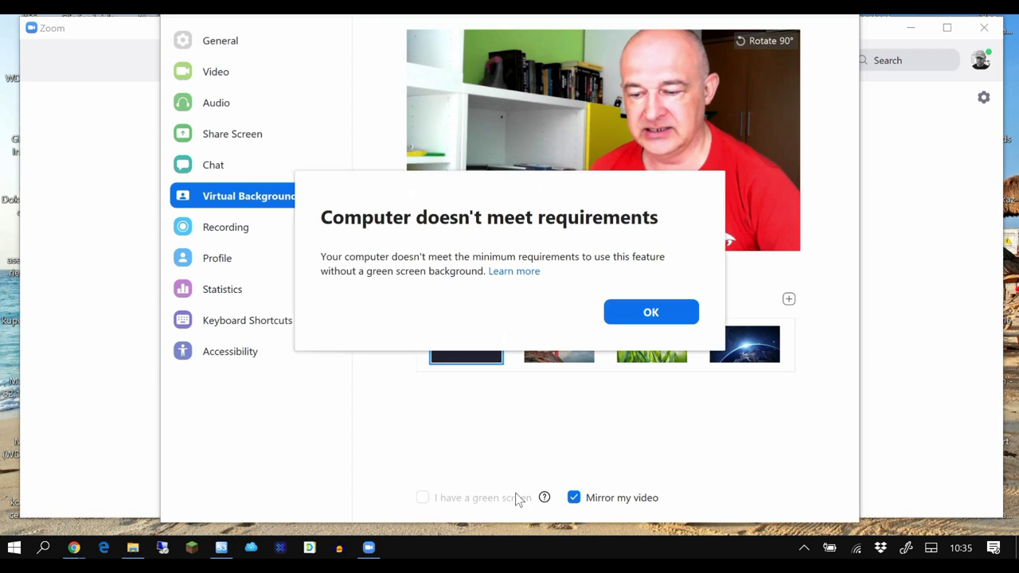
{"action": "left_click", "coordinate": [648, 315]}
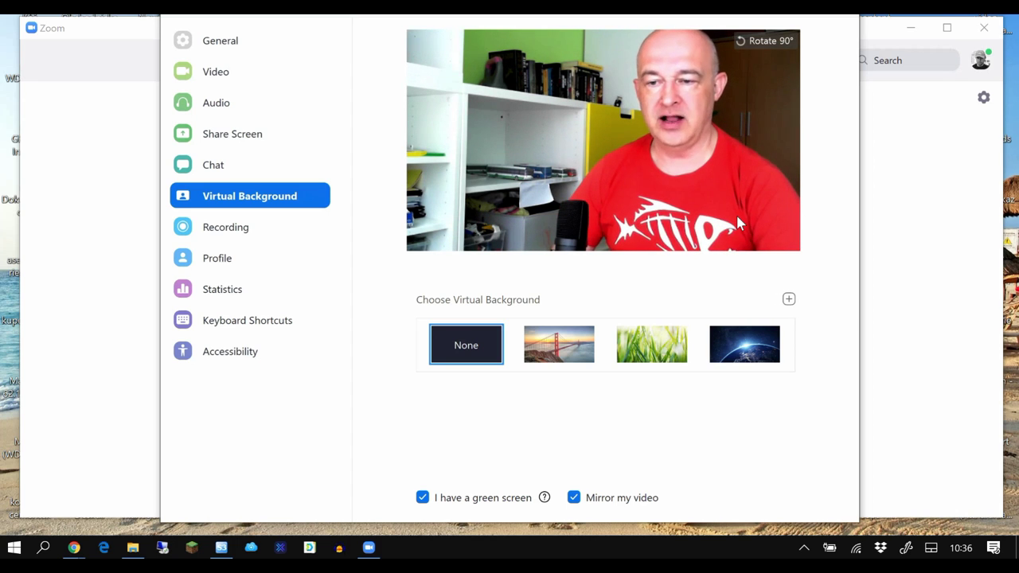
Open the recording settings and turn on choosing a location at meeting end, separate participant audio files, 3rd party video editor optimization and the timestamp.
{"action": "left_click", "coordinate": [239, 230]}
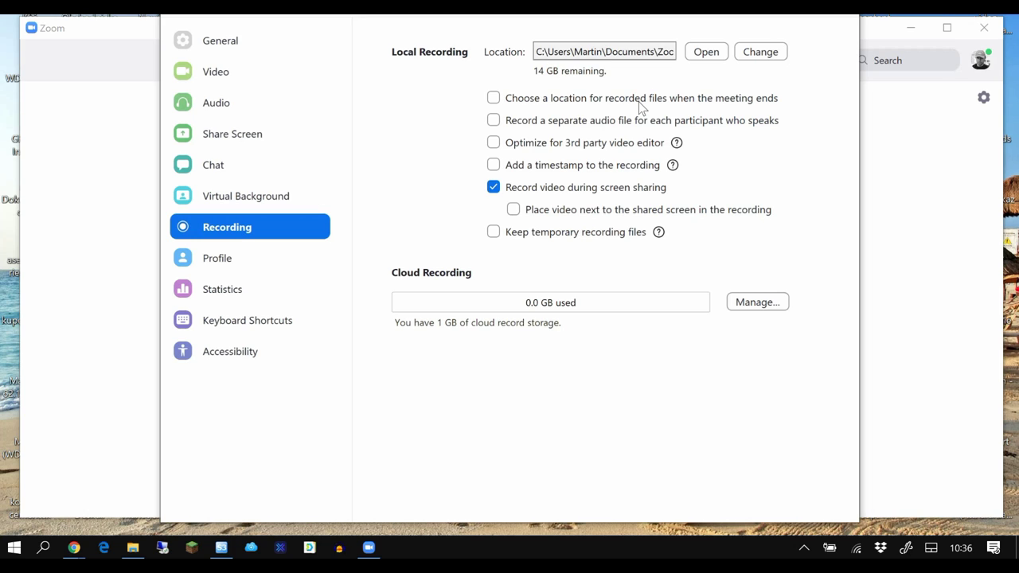
{"action": "left_click", "coordinate": [540, 102]}
{"action": "left_click", "coordinate": [521, 127]}
{"action": "left_click", "coordinate": [536, 146]}
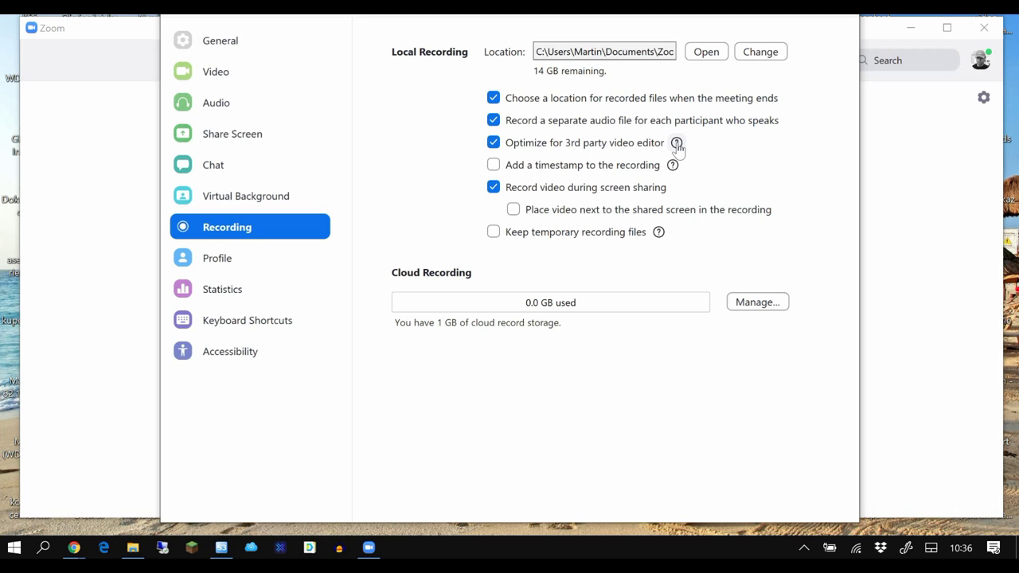
{"action": "mouse_move", "coordinate": [677, 145]}
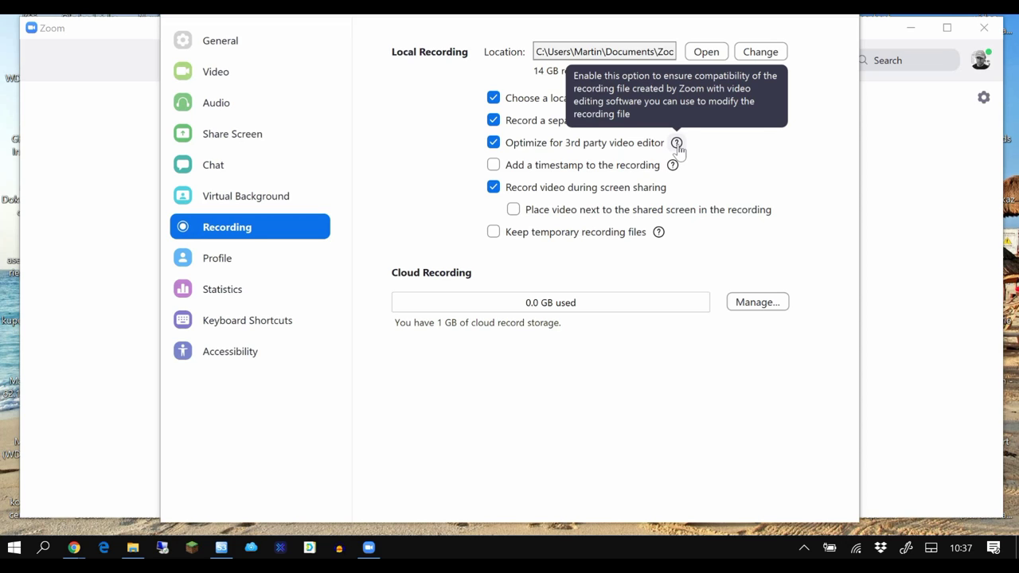
{"action": "left_click", "coordinate": [494, 165]}
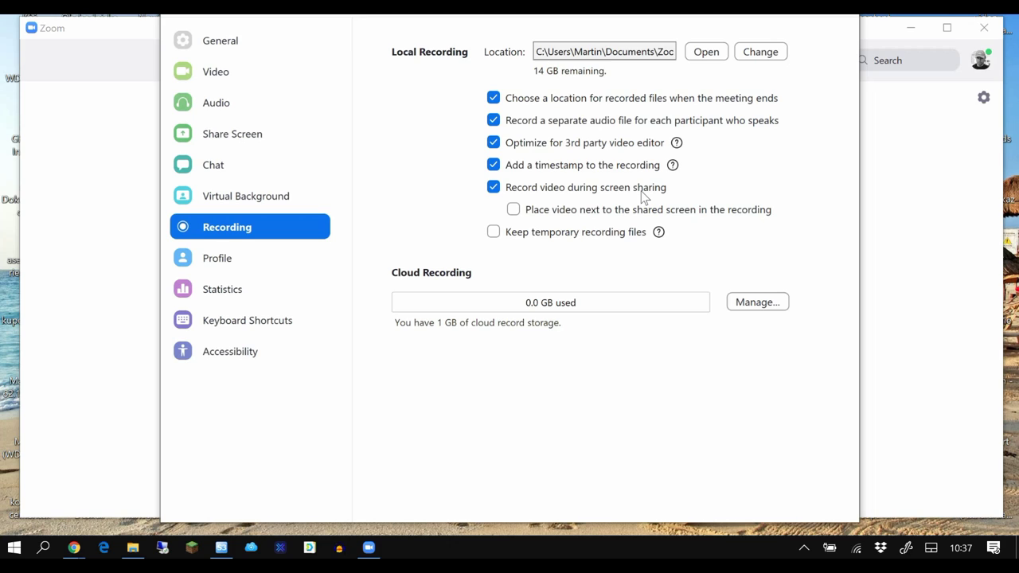
Turn off the separate audio file, 3rd party editor optimization, timestamp, screen sharing video and temporary files options for local recording.
{"action": "left_click", "coordinate": [542, 216]}
{"action": "left_click", "coordinate": [495, 233]}
{"action": "left_click", "coordinate": [493, 120]}
{"action": "left_click", "coordinate": [493, 143]}
{"action": "left_click", "coordinate": [494, 165]}
{"action": "left_click", "coordinate": [492, 191]}
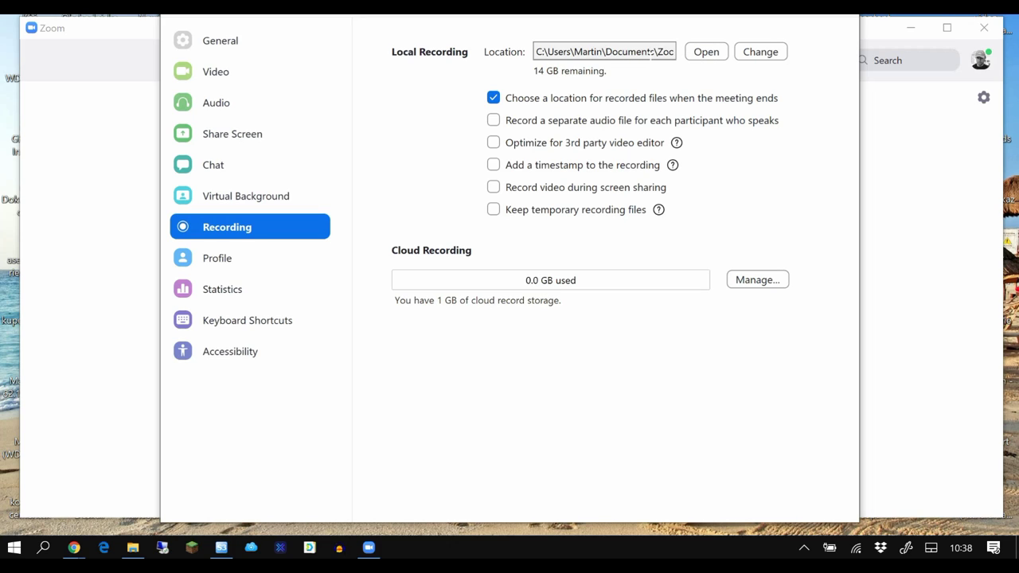
Open the profile settings, try repositioning the profile picture without saving, and open the profile for editing on the web.
{"action": "left_click", "coordinate": [221, 269]}
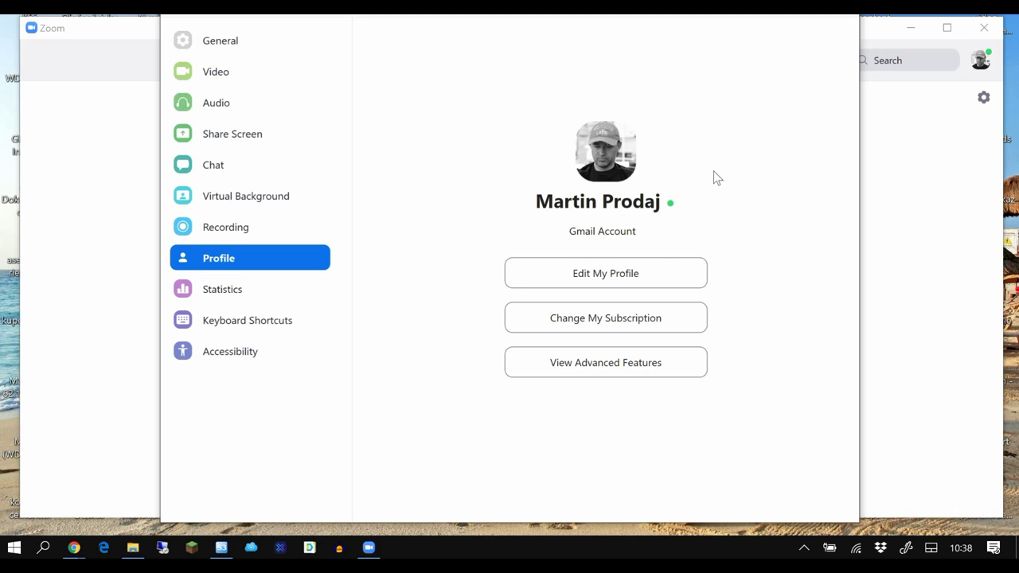
{"action": "left_click", "coordinate": [609, 159]}
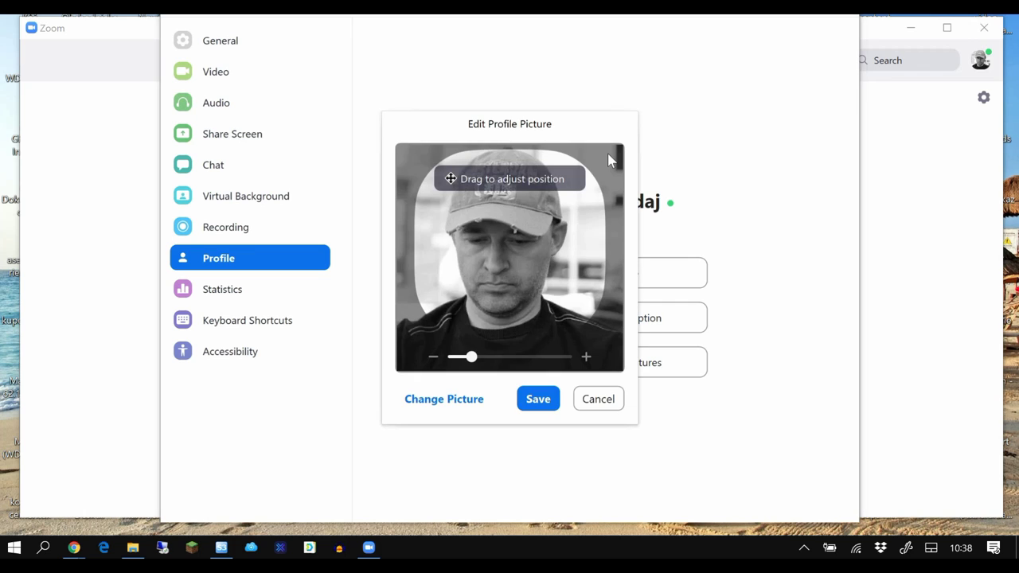
{"action": "left_click_drag", "start_coordinate": [557, 220], "coordinate": [567, 239]}
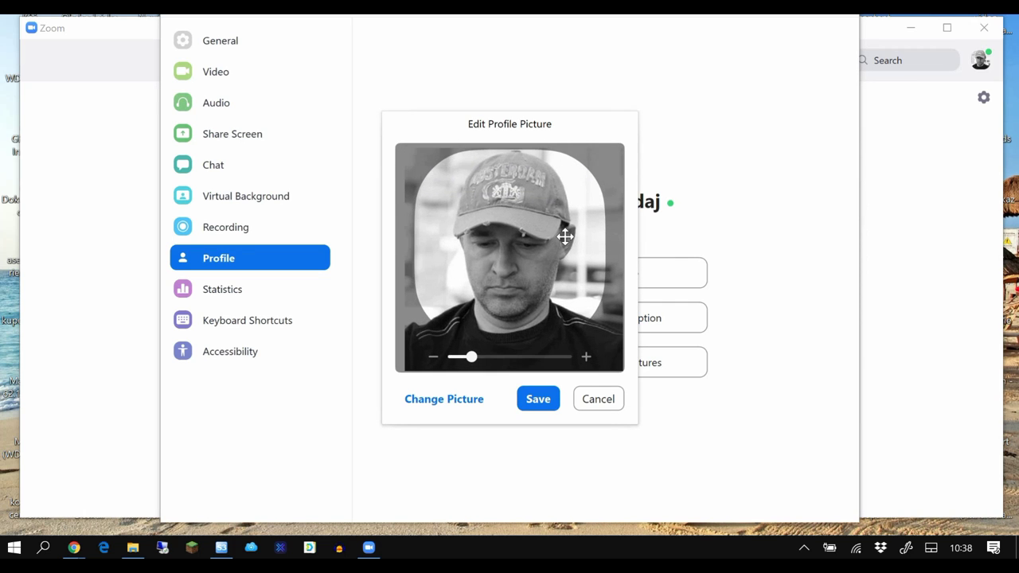
{"action": "left_click", "coordinate": [601, 398]}
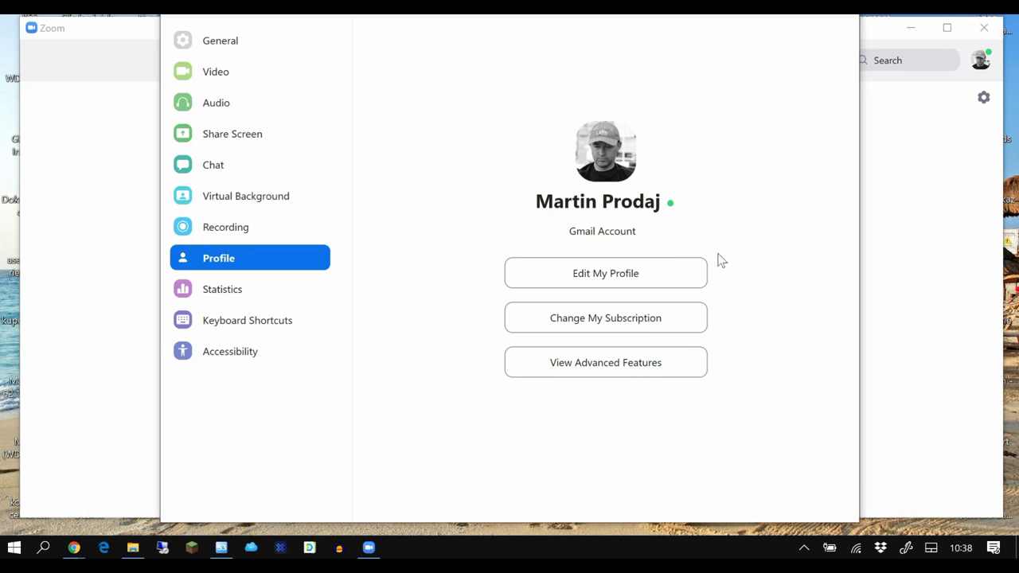
{"action": "left_click", "coordinate": [607, 281]}
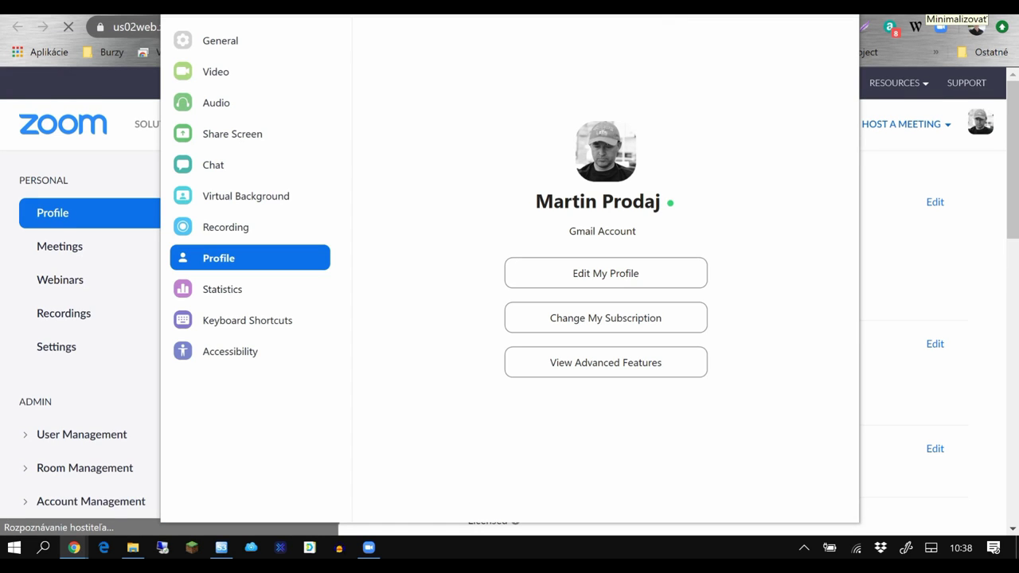
{"action": "mouse_move", "coordinate": [719, 27]}
{"action": "left_mouse_down"}
{"action": "mouse_move", "coordinate": [714, 18]}
{"action": "mouse_move", "coordinate": [780, 493]}
{"action": "mouse_move", "coordinate": [792, 311]}
{"action": "mouse_move", "coordinate": [744, 18]}
{"action": "mouse_move", "coordinate": [738, 32]}
{"action": "left_mouse_up"}
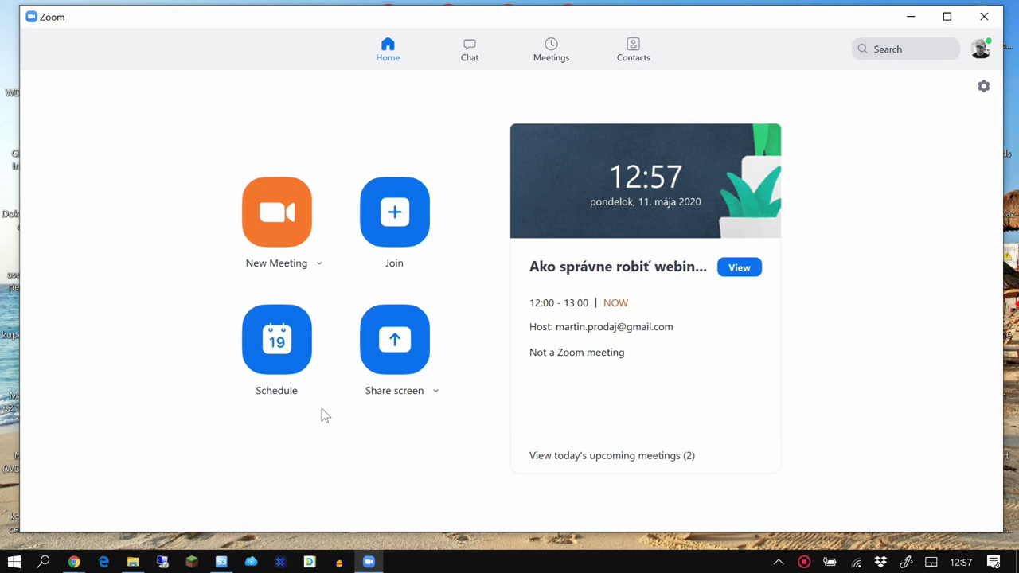
Start scheduling a meeting with the topic Webinár XY, starting on May 12, 2020 at 18:00.
{"action": "left_click", "coordinate": [277, 342]}
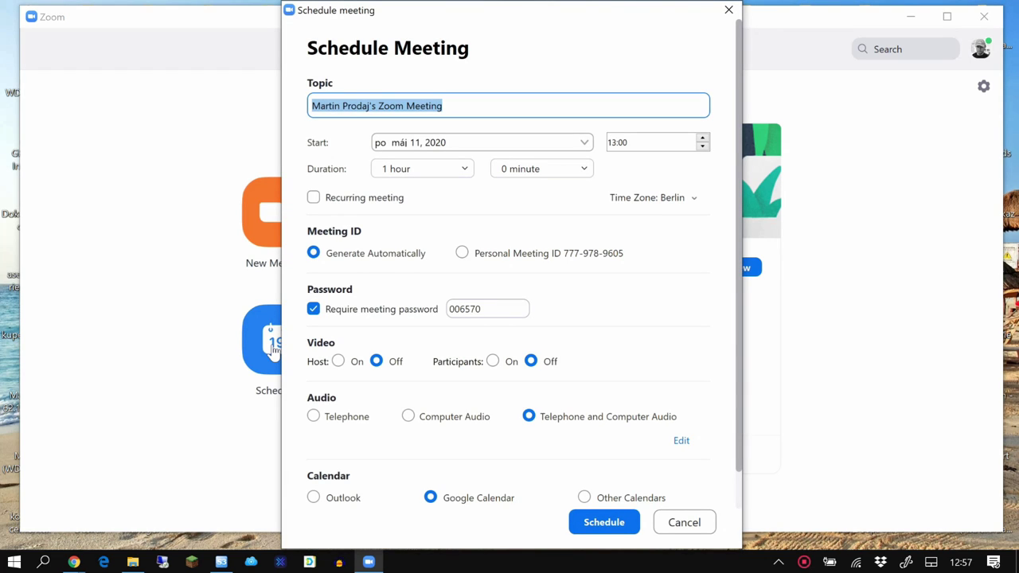
{"action": "type", "text": "Webinár XY"}
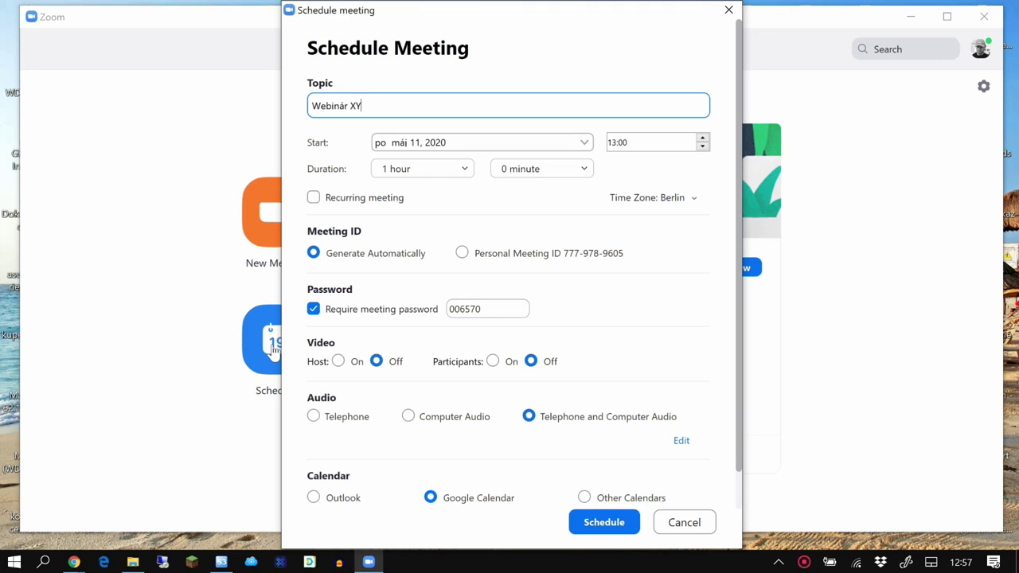
{"action": "left_click", "coordinate": [585, 144]}
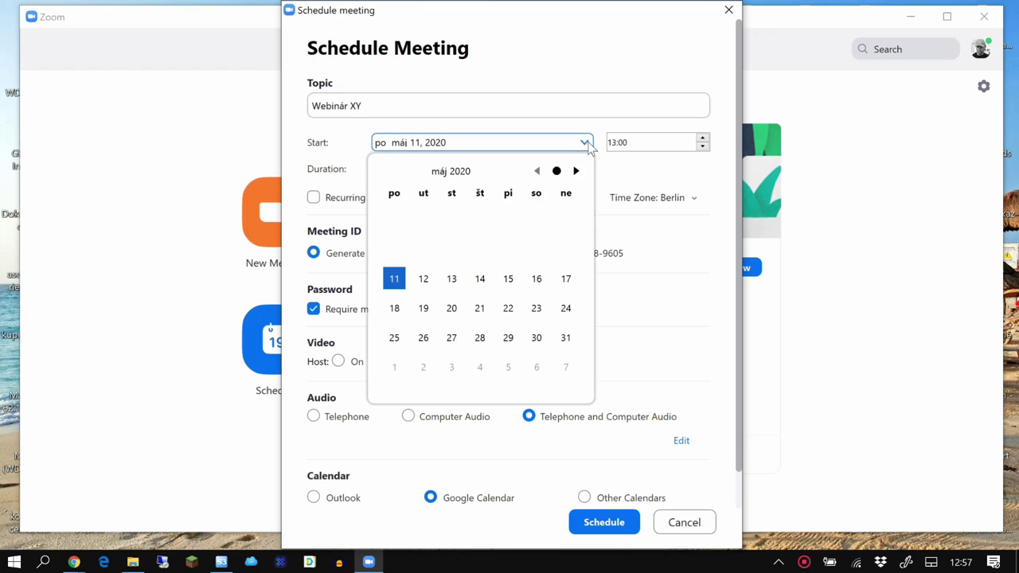
{"action": "left_click", "coordinate": [425, 285]}
{"action": "left_click", "coordinate": [614, 145]}
{"action": "left_click", "coordinate": [615, 145]}
{"action": "type", "text": "18"}
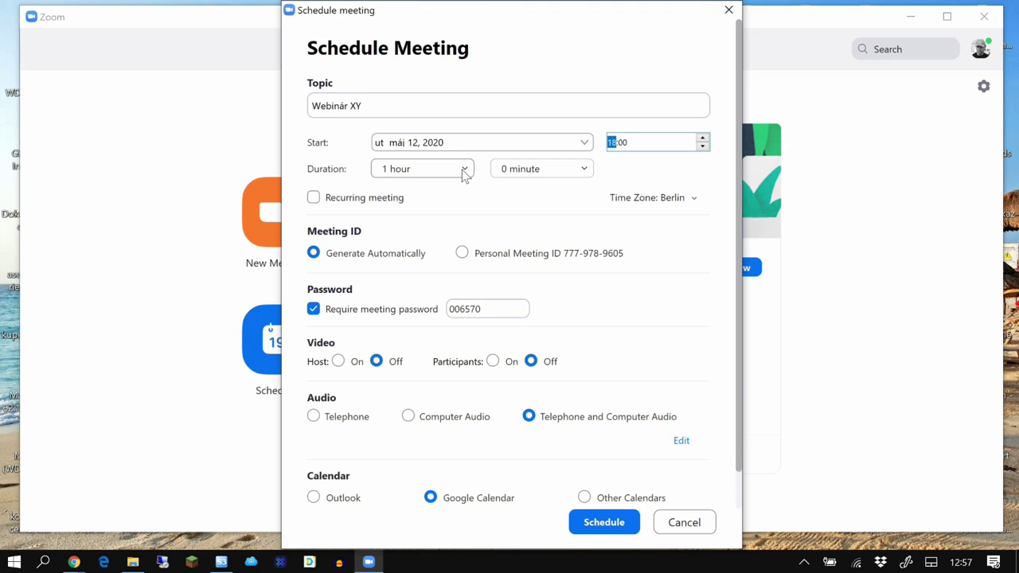
Set the meeting's time zone to Prague Bratislava.
{"action": "left_click", "coordinate": [636, 199]}
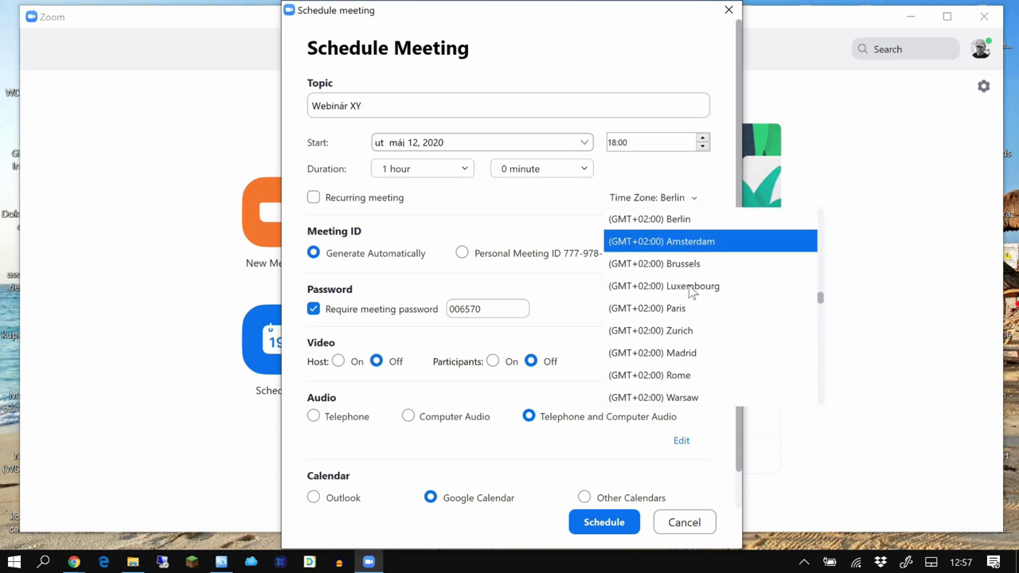
{"action": "scroll", "coordinate": [685, 302], "scroll_direction": "down", "scroll_amount": 1}
{"action": "left_click", "coordinate": [689, 395]}
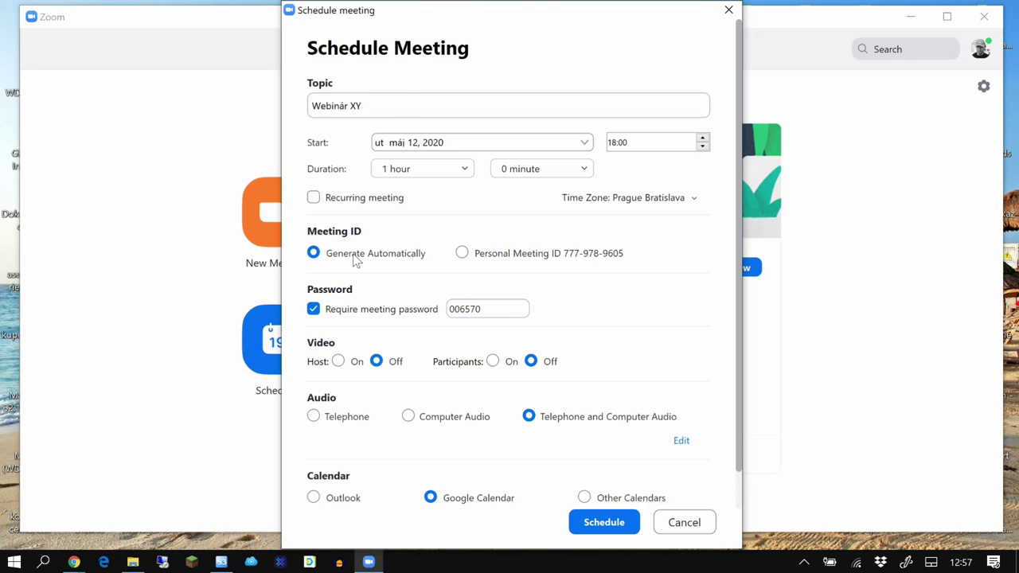
Try the Personal Meeting ID, switch back to Generate Automatically, and turn off the meeting password requirement.
{"action": "left_click", "coordinate": [463, 253]}
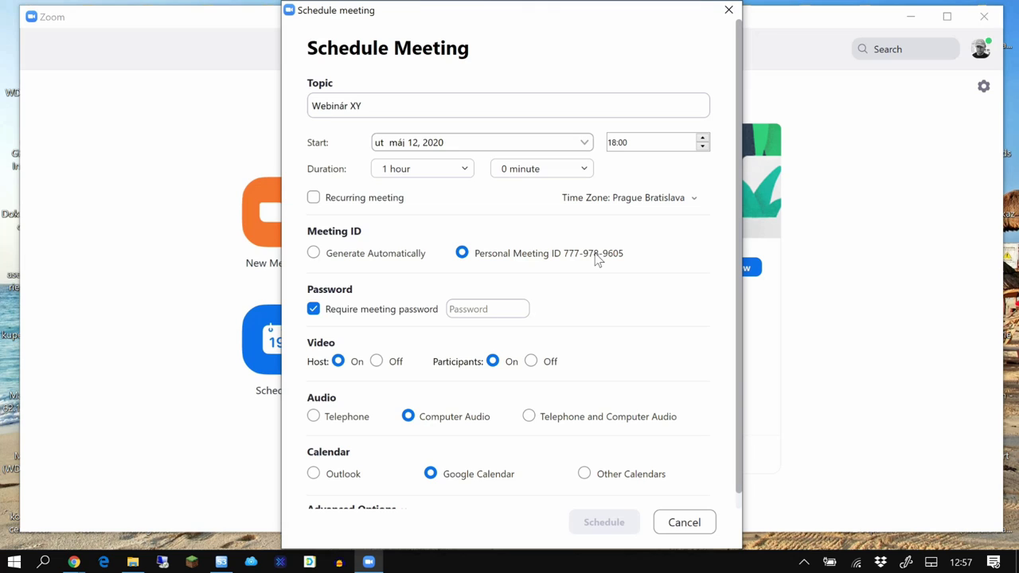
{"action": "left_click", "coordinate": [339, 263]}
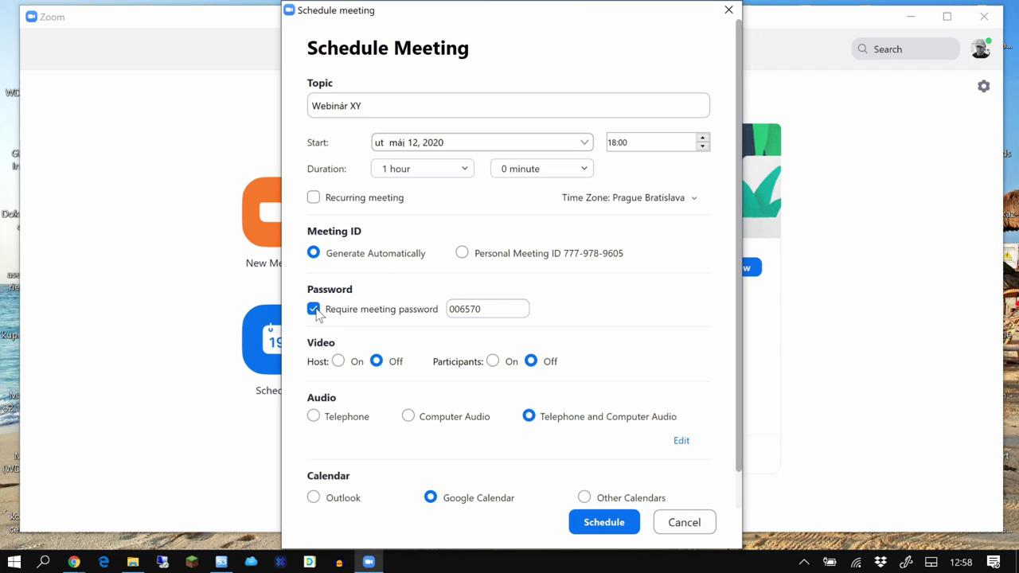
{"action": "left_click", "coordinate": [315, 310]}
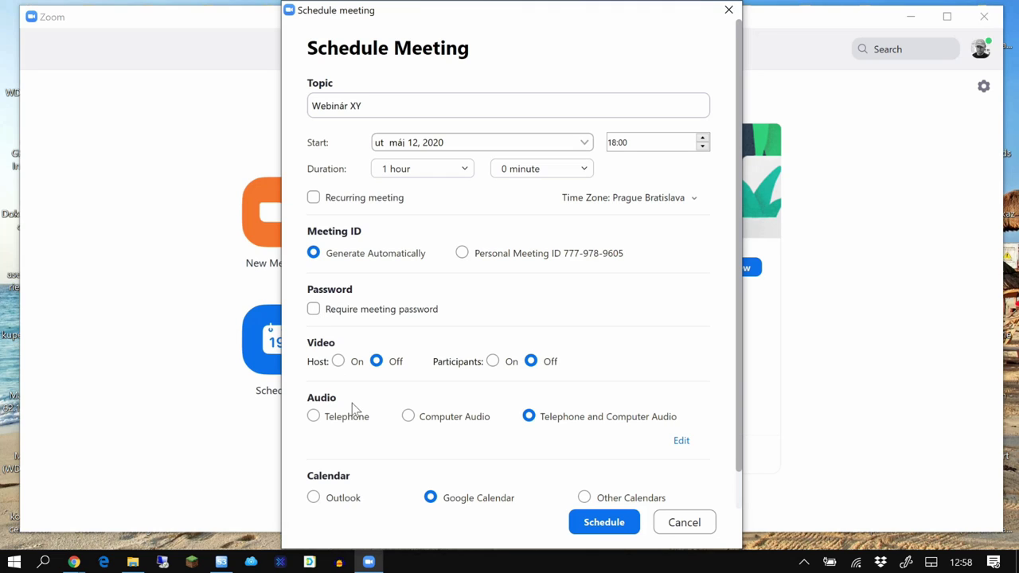
Try turning the host and participant video on, and set both back to Off.
{"action": "left_click", "coordinate": [339, 363]}
{"action": "left_click", "coordinate": [378, 362]}
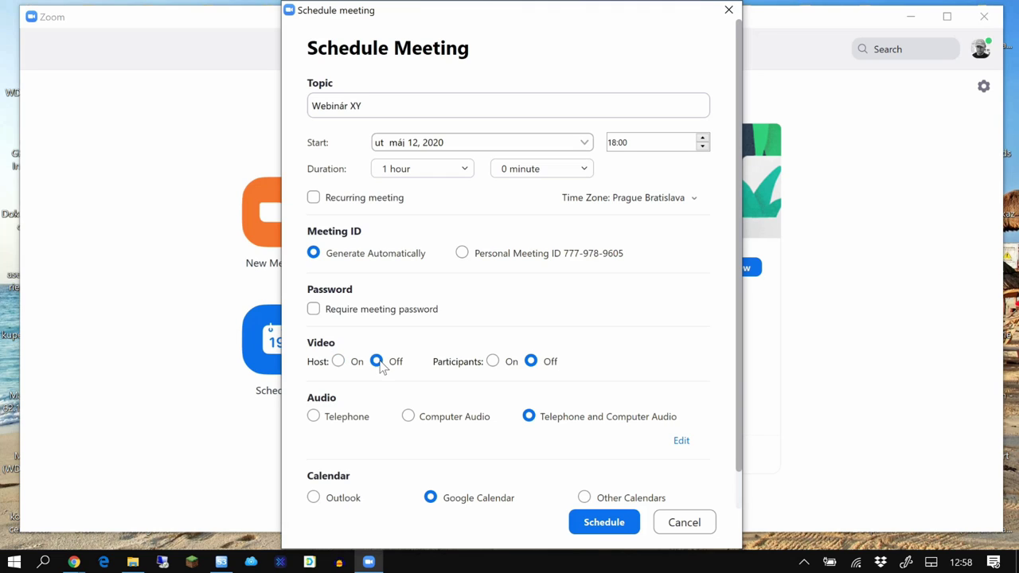
{"action": "left_click", "coordinate": [494, 362]}
{"action": "left_click", "coordinate": [532, 363]}
Review the remaining audio and calendar options, and schedule the meeting with Google Calendar.
{"action": "scroll", "coordinate": [675, 363], "scroll_direction": "down", "scroll_amount": 1}
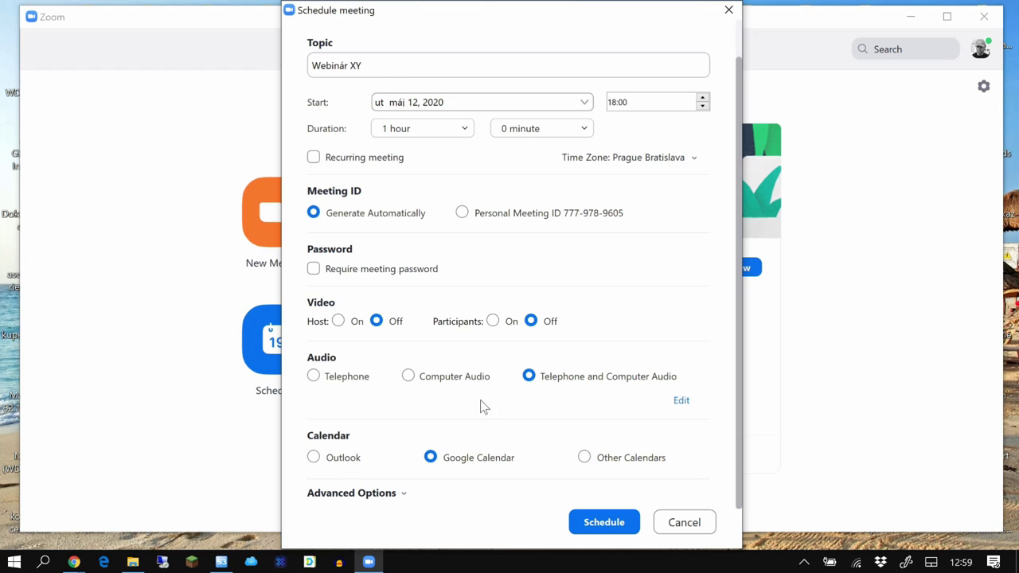
{"action": "left_click_drag", "start_coordinate": [739, 276], "coordinate": [741, 193]}
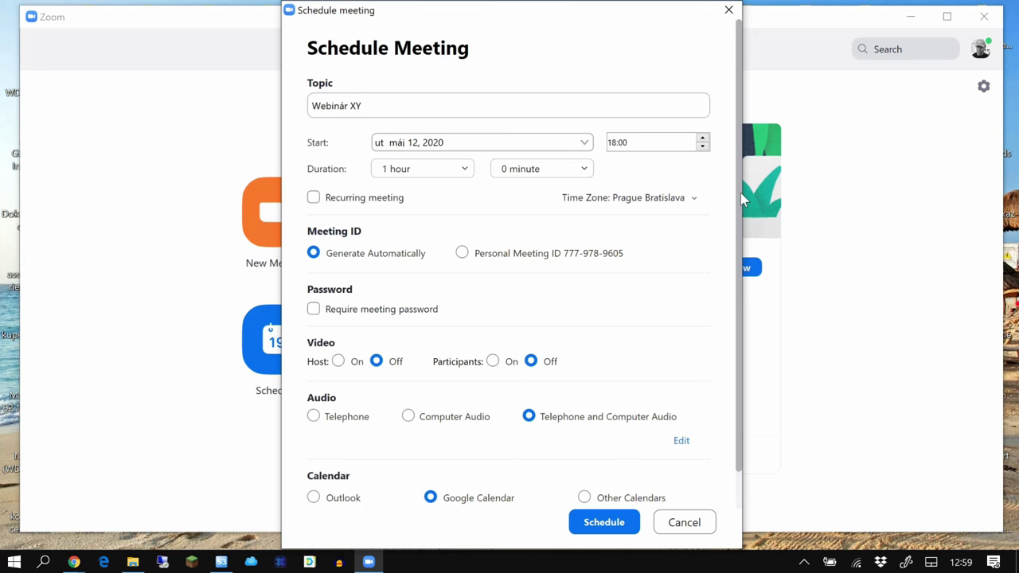
{"action": "left_click_drag", "start_coordinate": [741, 193], "coordinate": [739, 276]}
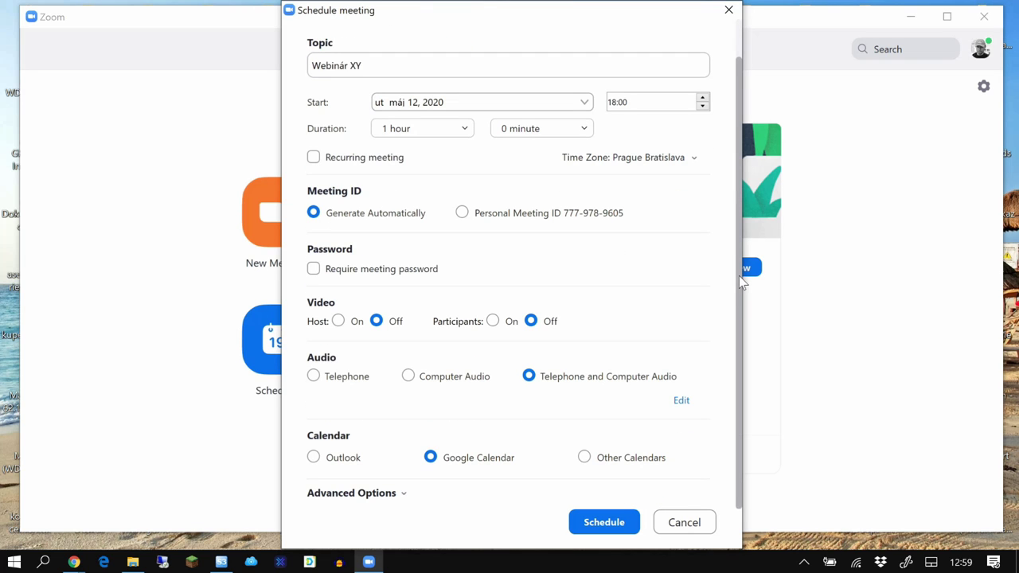
{"action": "left_click", "coordinate": [608, 529]}
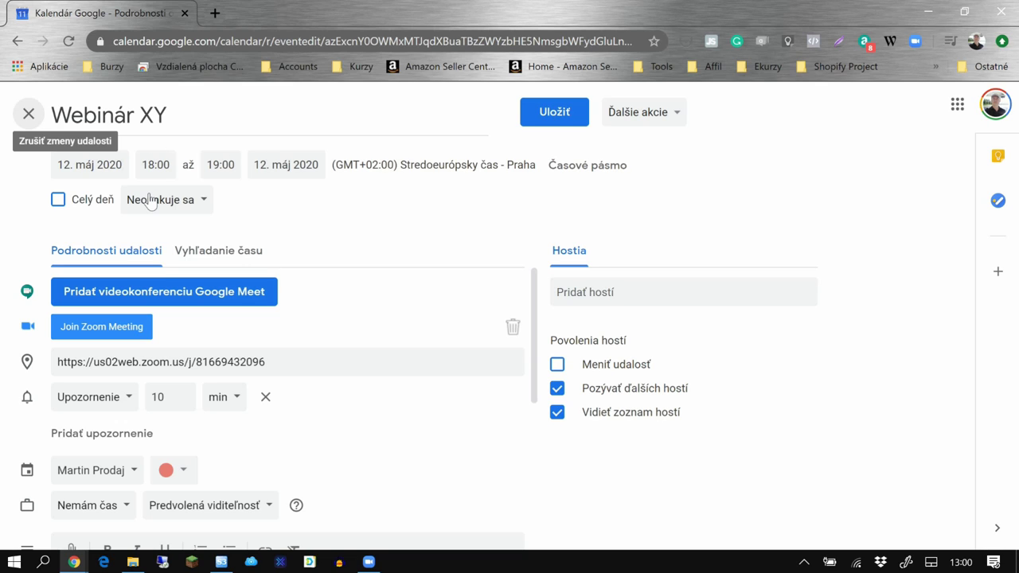
Examine the Google Calendar event's Zoom link, guest field and invitation description.
{"action": "left_click_drag", "start_coordinate": [269, 363], "coordinate": [38, 368]}
{"action": "left_click", "coordinate": [305, 365]}
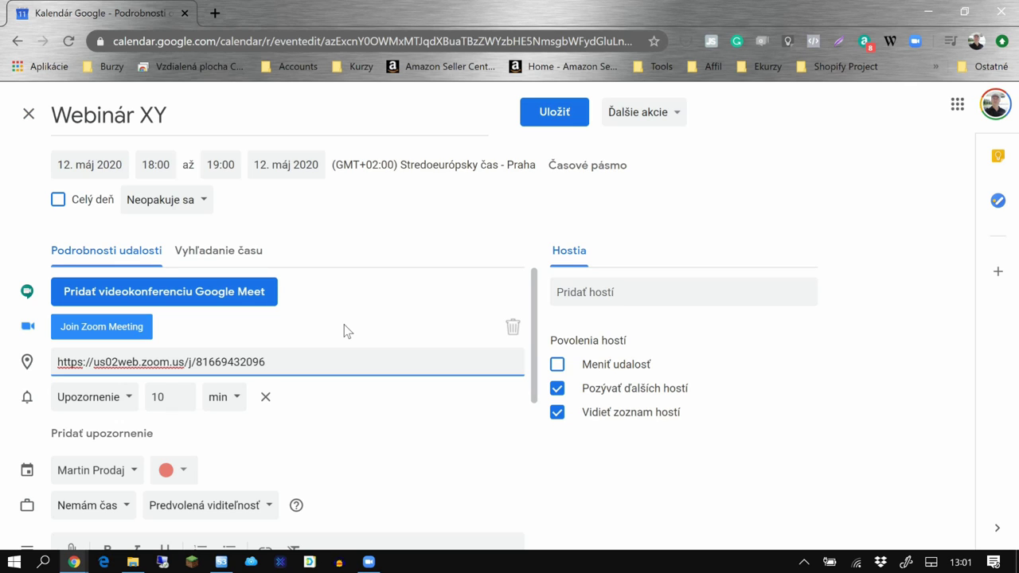
{"action": "left_click", "coordinate": [609, 292]}
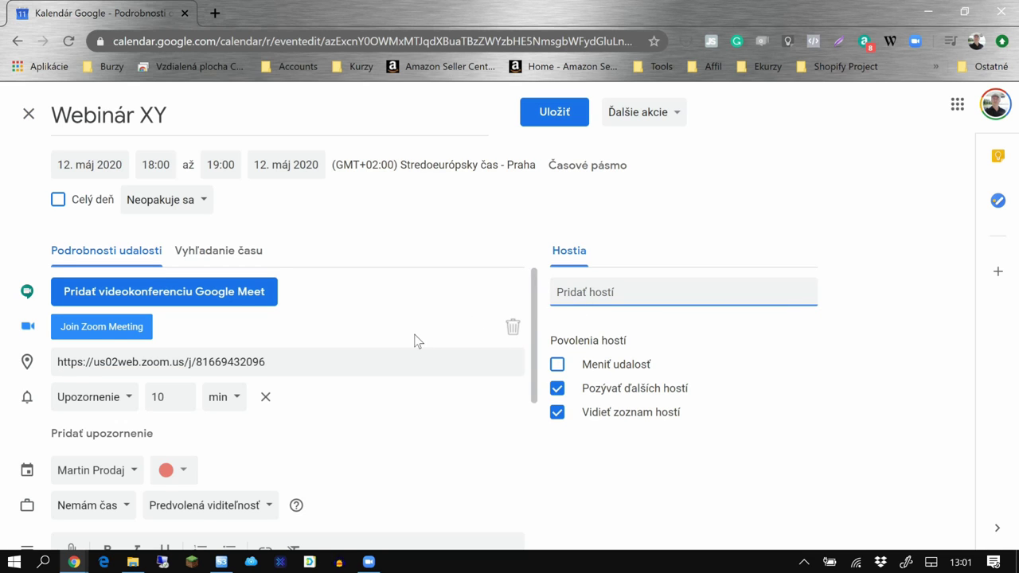
{"action": "scroll", "coordinate": [417, 341], "scroll_direction": "down", "scroll_amount": 3}
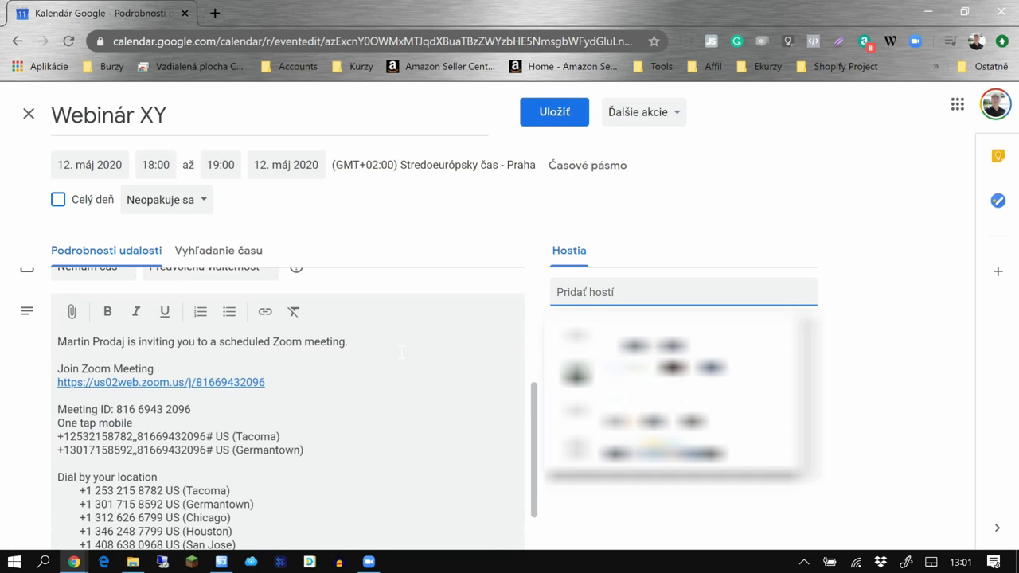
Assign the Webinár XY event to the INSIGHT Podujatia calendar.
{"action": "left_click_drag", "start_coordinate": [534, 443], "coordinate": [341, 371]}
{"action": "left_click", "coordinate": [137, 384]}
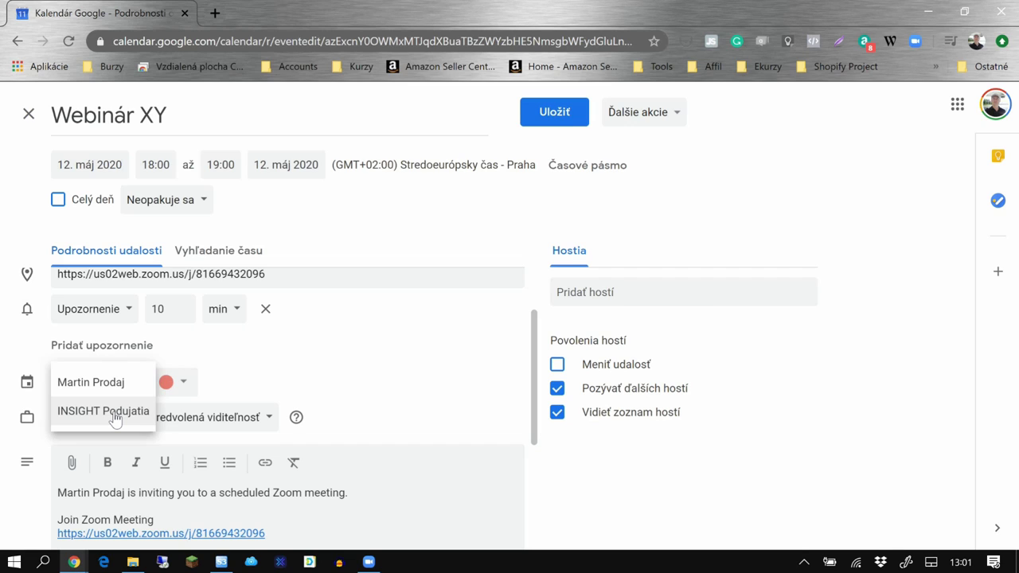
{"action": "left_click", "coordinate": [114, 416]}
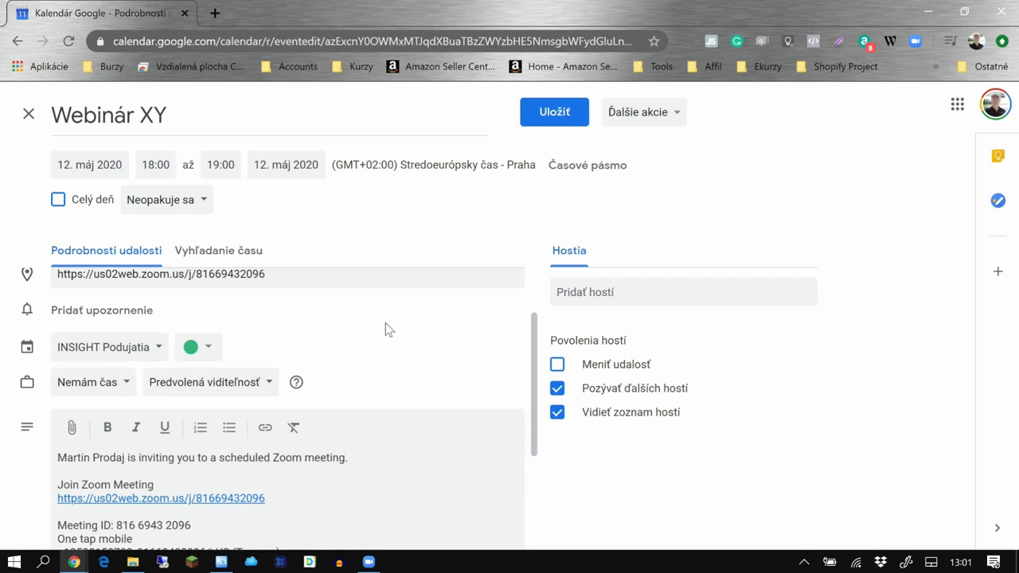
Review the Zoom invitation text and dial-in details in the Webinár XY event description, and save the event.
{"action": "scroll", "coordinate": [338, 337], "scroll_direction": "down", "scroll_amount": 2}
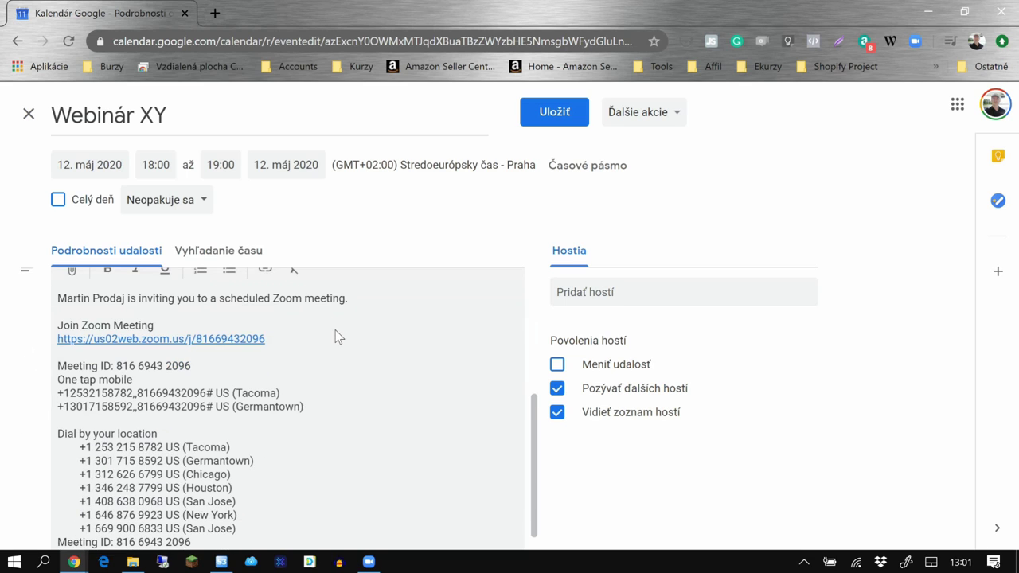
{"action": "scroll", "coordinate": [338, 337], "scroll_direction": "up", "scroll_amount": 1}
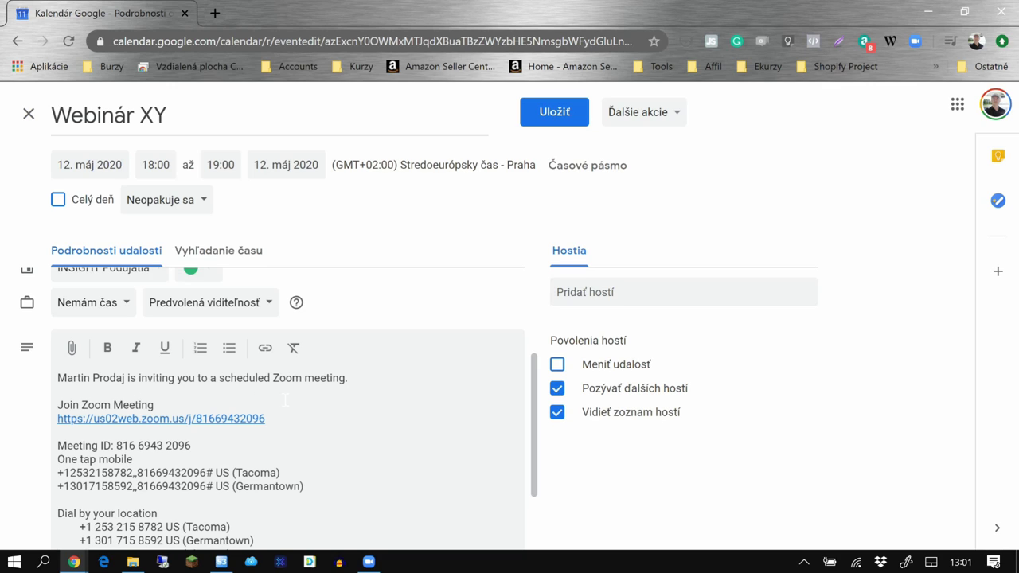
{"action": "triple_click", "coordinate": [117, 418]}
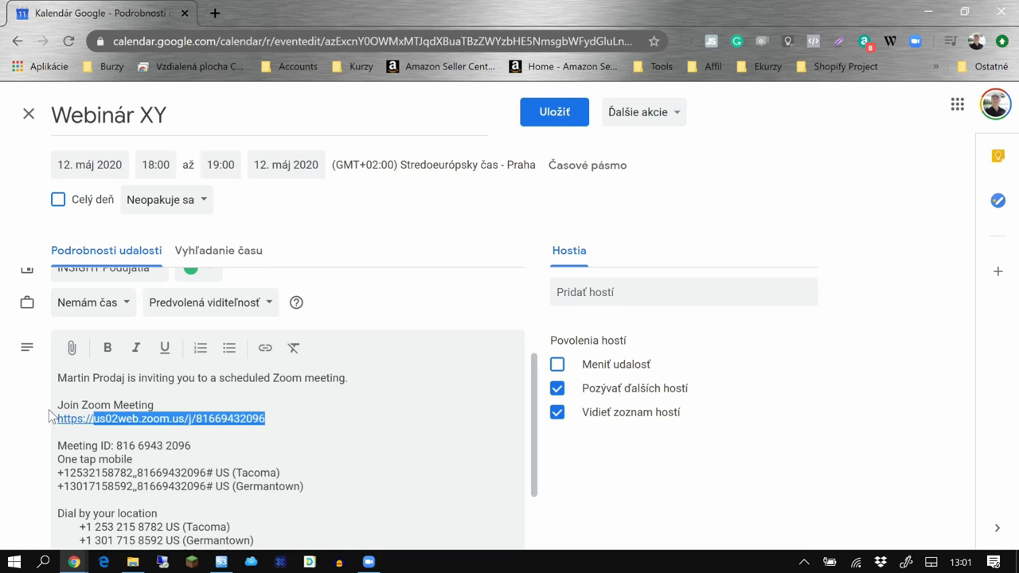
{"action": "left_click_drag", "start_coordinate": [50, 416], "coordinate": [58, 402]}
{"action": "left_click", "coordinate": [343, 403]}
{"action": "scroll", "coordinate": [342, 403], "scroll_direction": "down", "scroll_amount": 3}
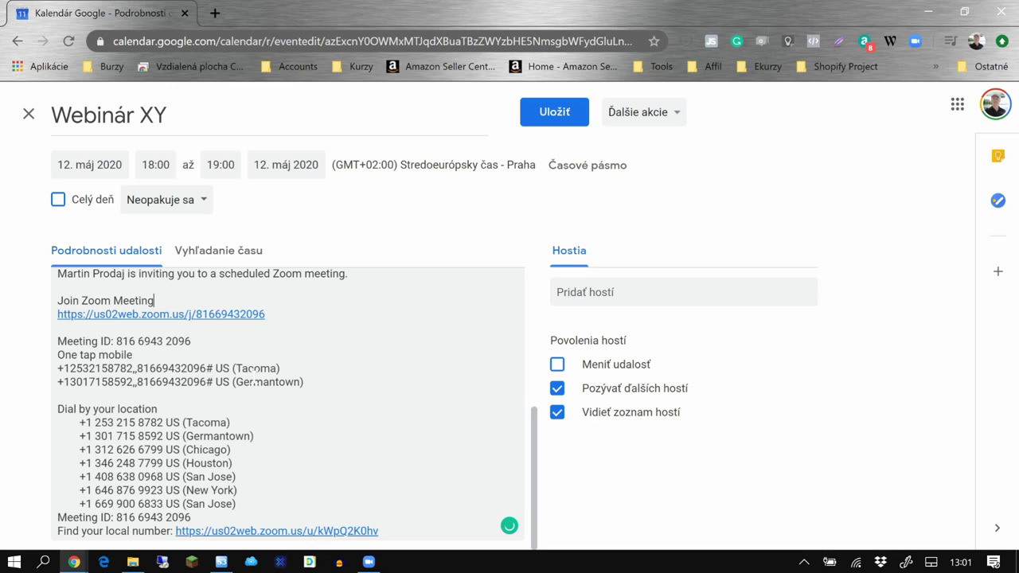
{"action": "scroll", "coordinate": [339, 373], "scroll_direction": "up", "scroll_amount": 10}
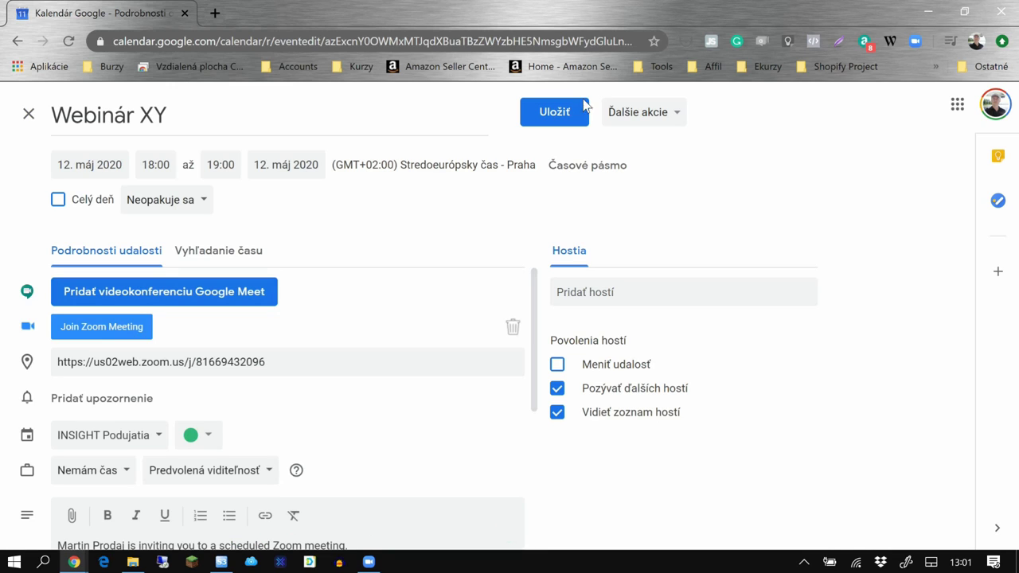
{"action": "left_click", "coordinate": [553, 118]}
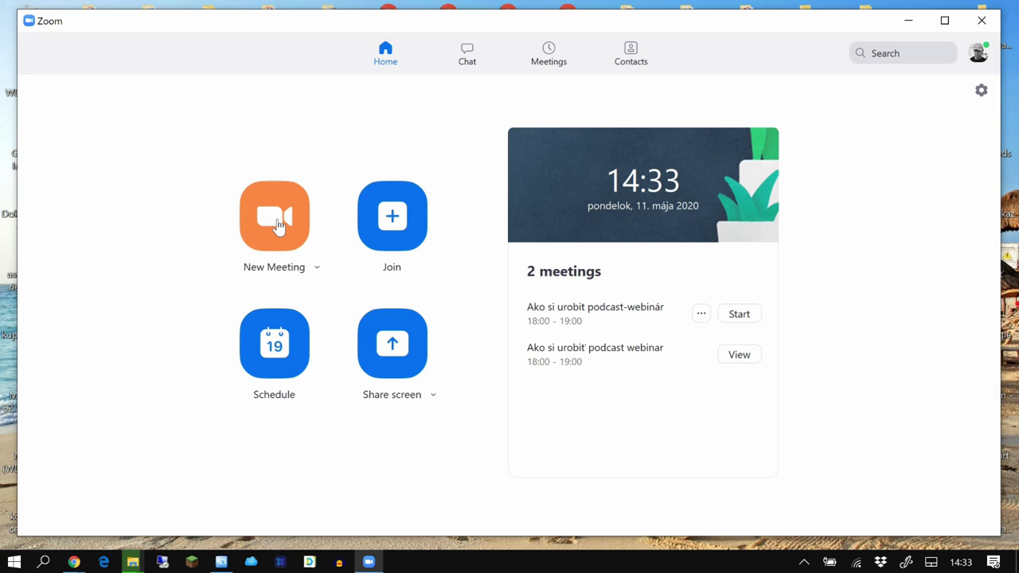
Check the new meeting options, start an instant Zoom meeting with video and the Personal Meeting ID, and show it full screen.
{"action": "left_click", "coordinate": [317, 268]}
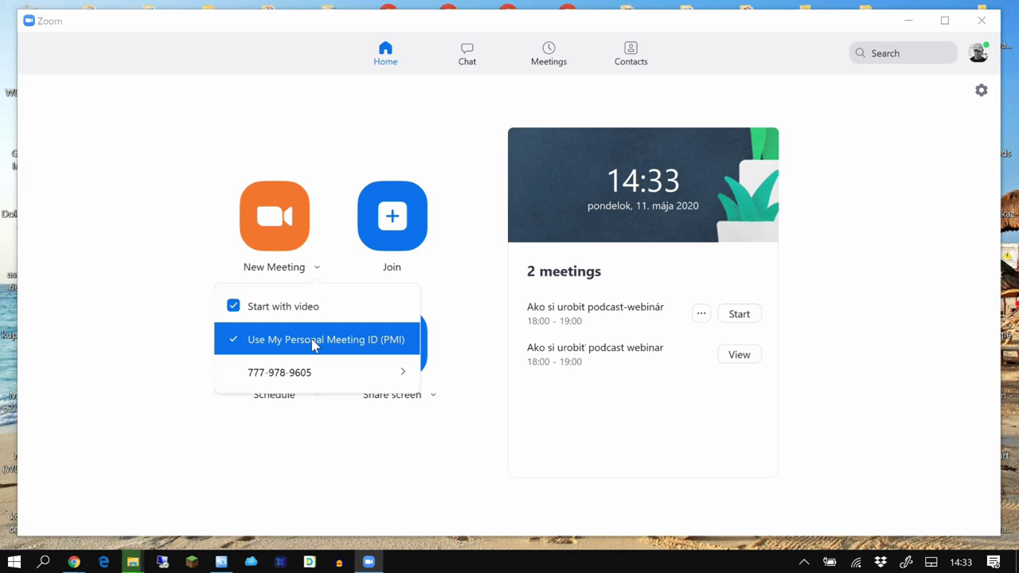
{"action": "left_click", "coordinate": [273, 223]}
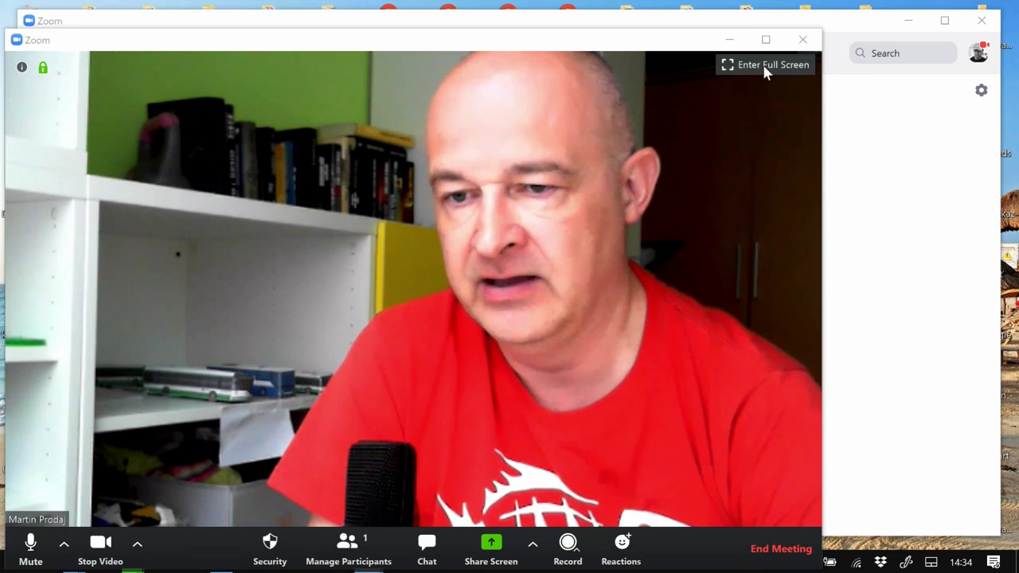
{"action": "left_click", "coordinate": [764, 65]}
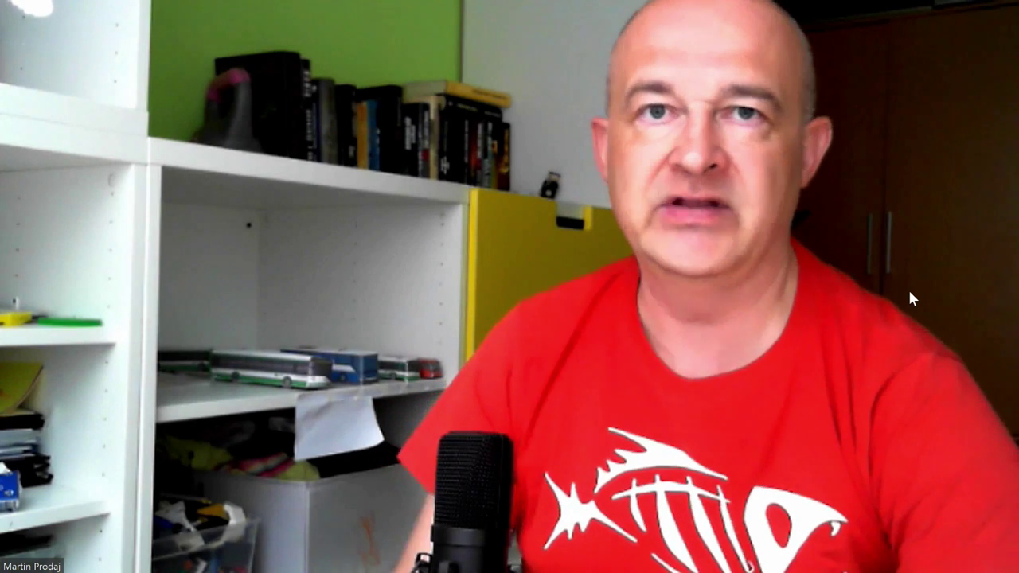
{"action": "mouse_move", "coordinate": [910, 369]}
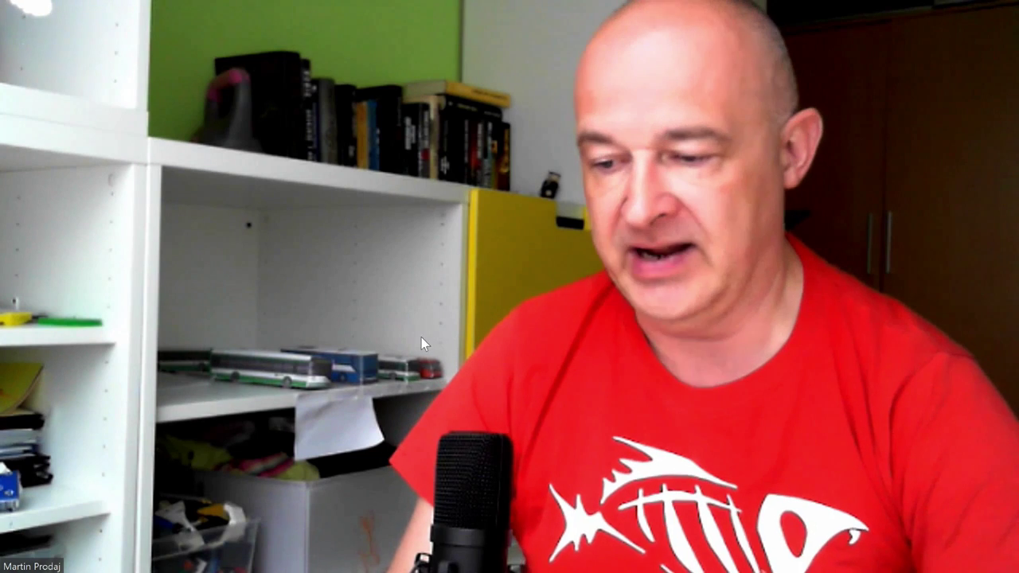
{"action": "mouse_move", "coordinate": [205, 462]}
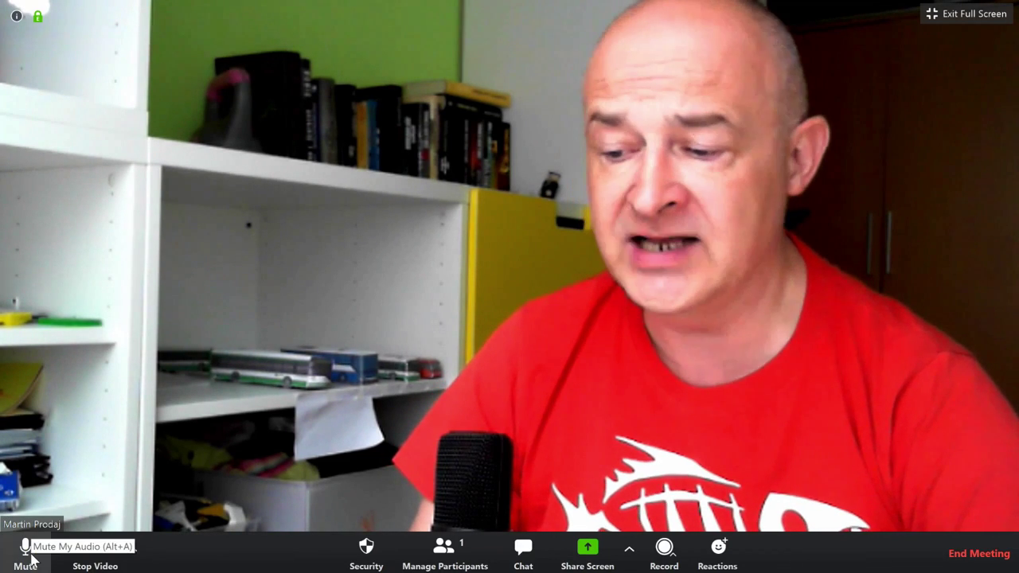
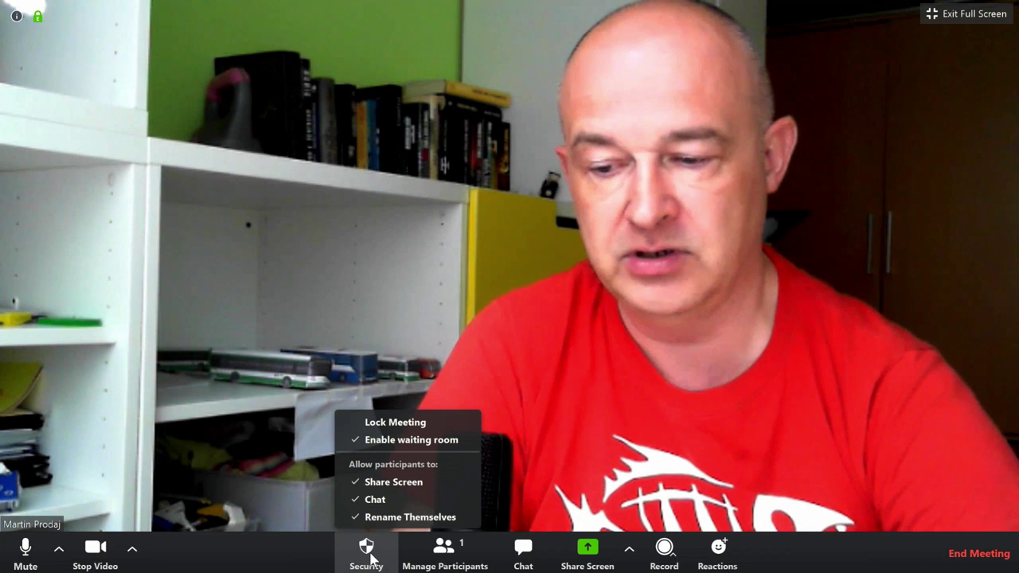
Open the meeting's participant list, move it clear of the face in the video, and examine the options for all participants.
{"action": "left_click", "coordinate": [443, 557]}
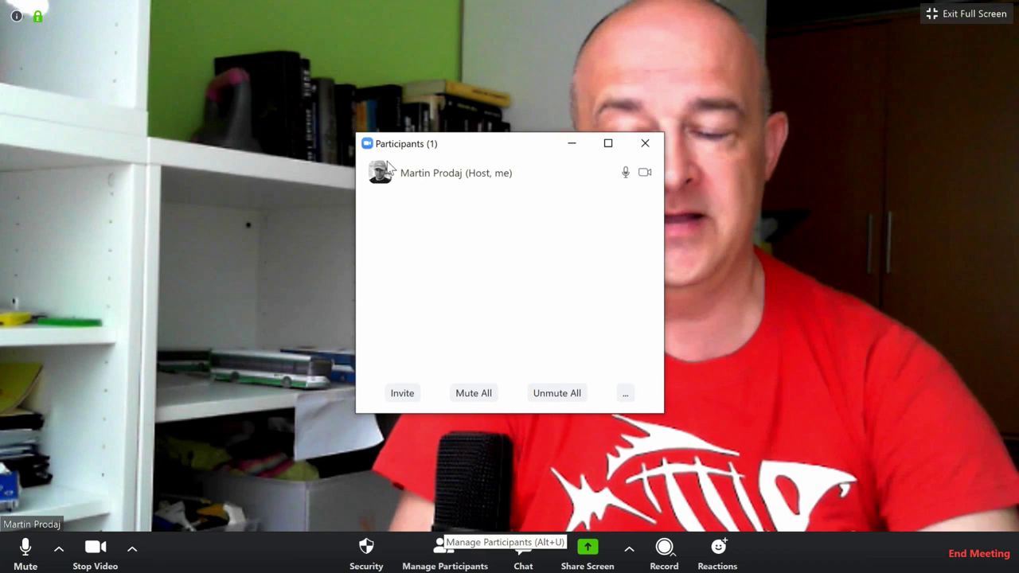
{"action": "left_click_drag", "start_coordinate": [461, 140], "coordinate": [268, 103]}
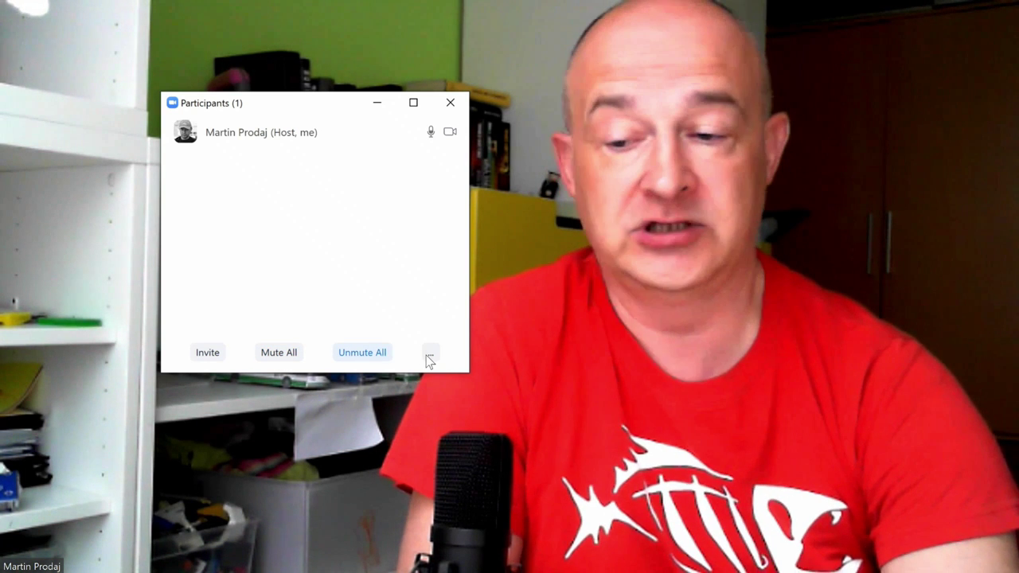
{"action": "left_click", "coordinate": [429, 355]}
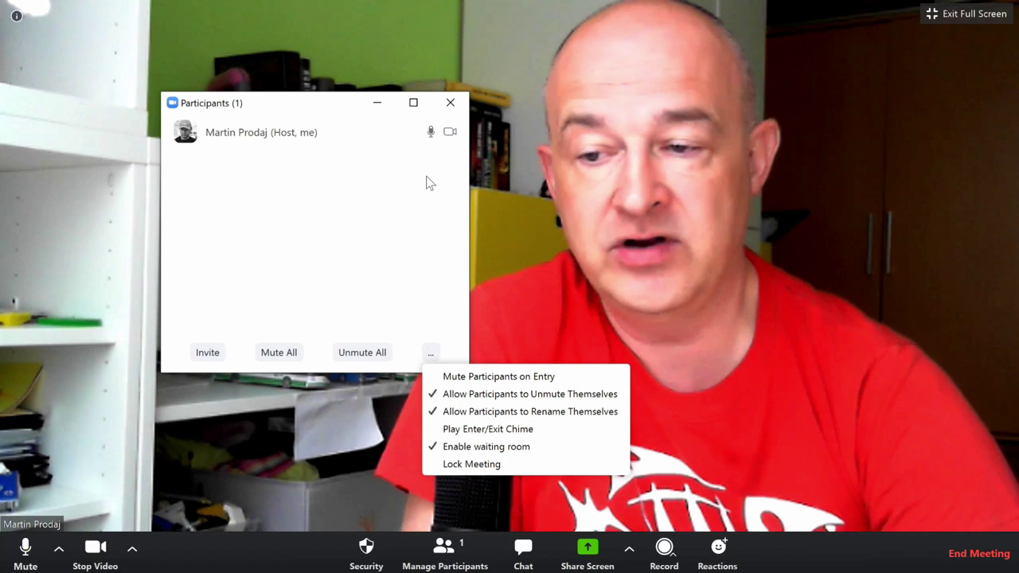
{"action": "mouse_move", "coordinate": [445, 154]}
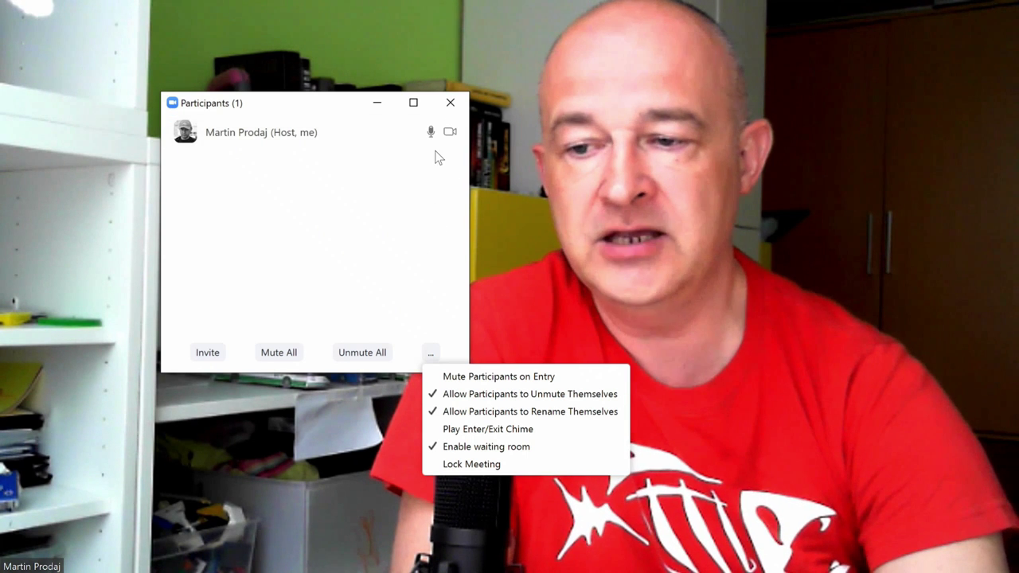
Mute the host in the participant list and unmute the host again.
{"action": "mouse_move", "coordinate": [427, 137]}
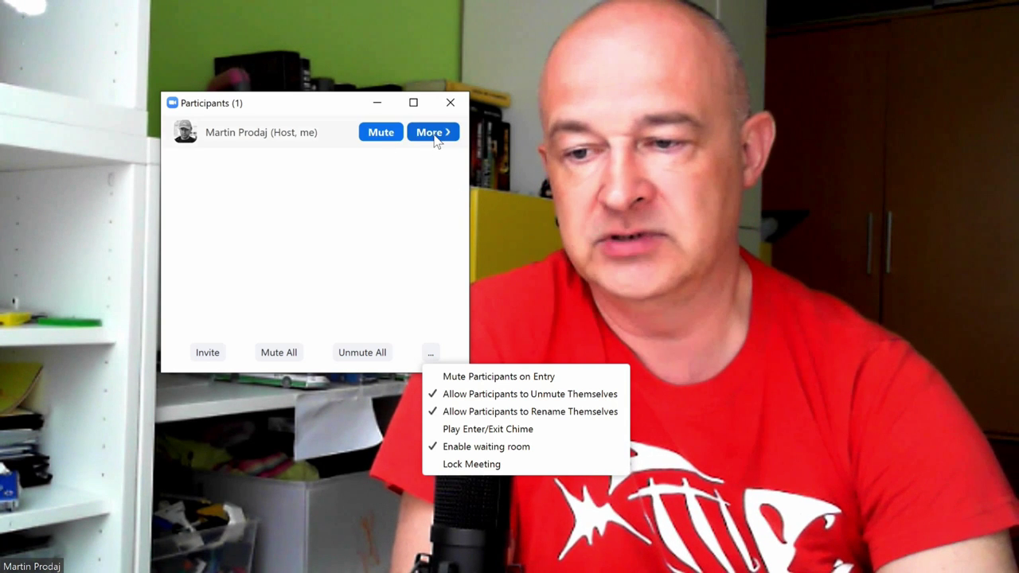
{"action": "left_click", "coordinate": [381, 133]}
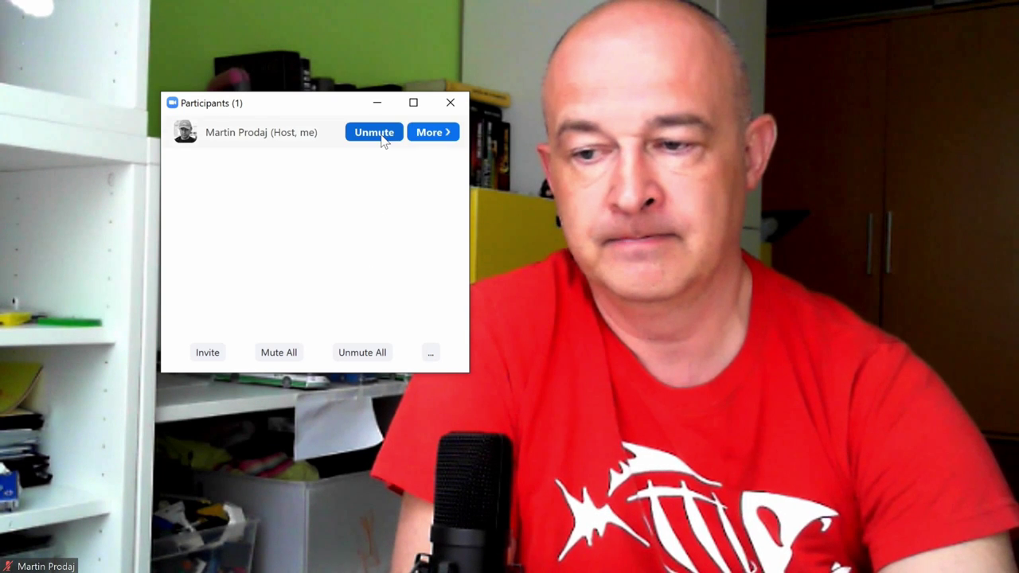
{"action": "left_click", "coordinate": [381, 134]}
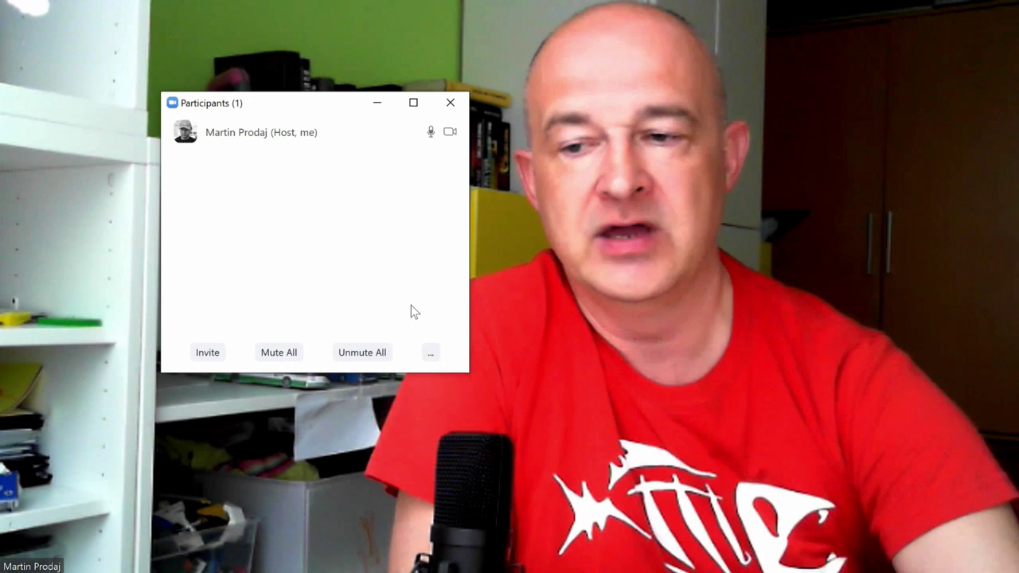
Examine the host's additional options in the participant list and close the list.
{"action": "mouse_move", "coordinate": [462, 335]}
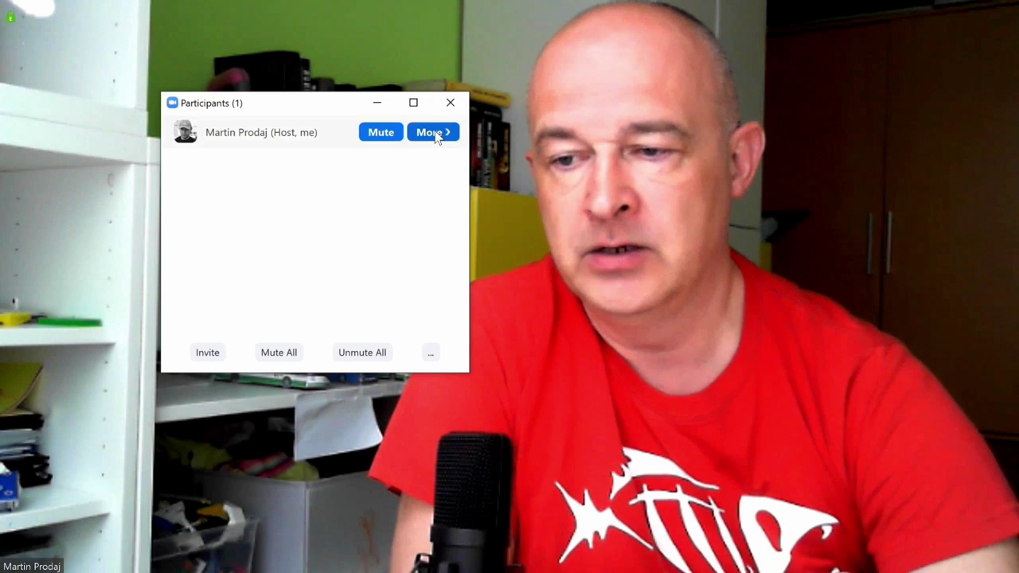
{"action": "left_click", "coordinate": [436, 133]}
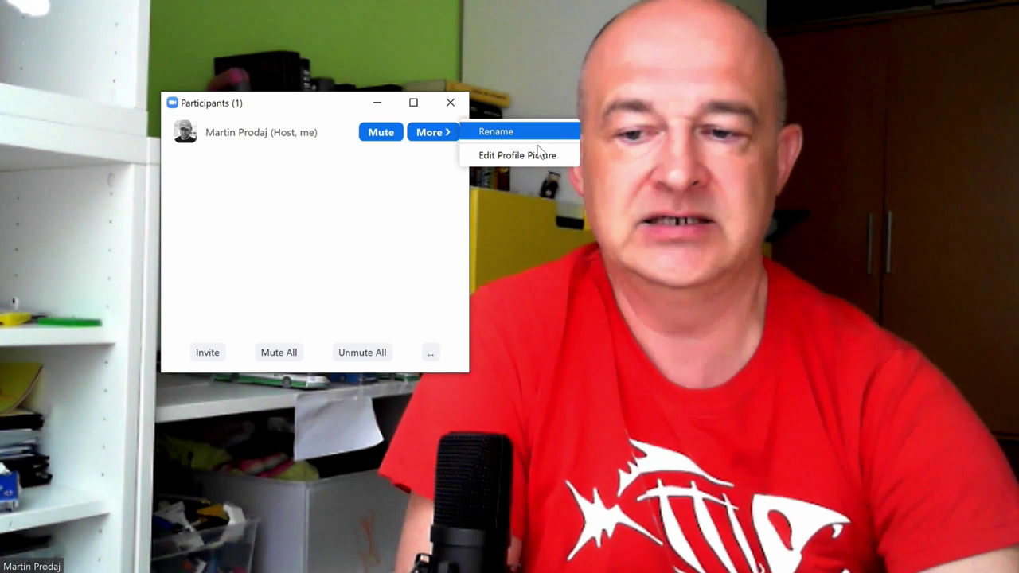
{"action": "left_click", "coordinate": [450, 104]}
{"action": "left_click", "coordinate": [450, 104]}
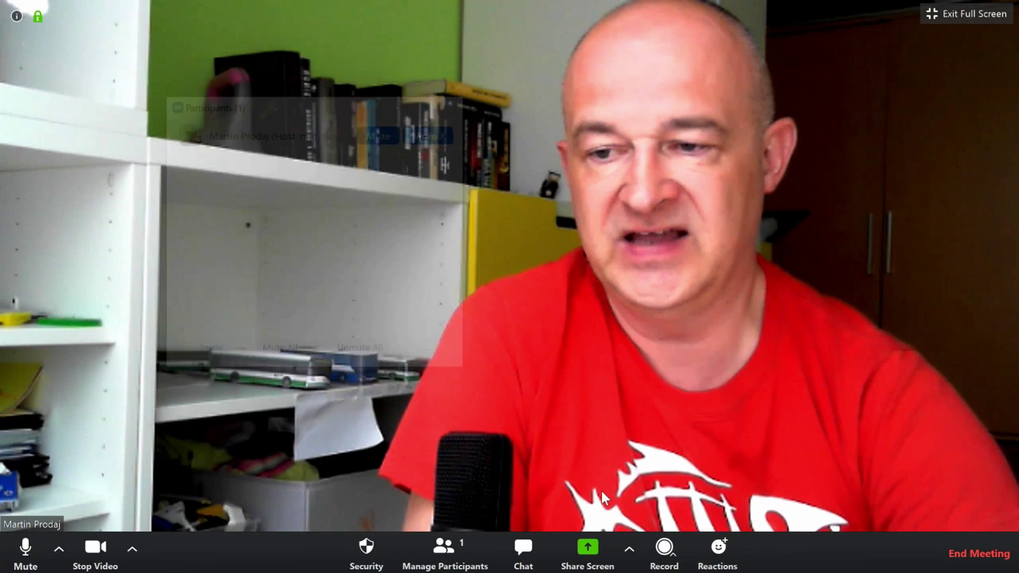
Send "hi" to everyone in the meeting chat, check the available recipients, and close the chat.
{"action": "left_click", "coordinate": [523, 547]}
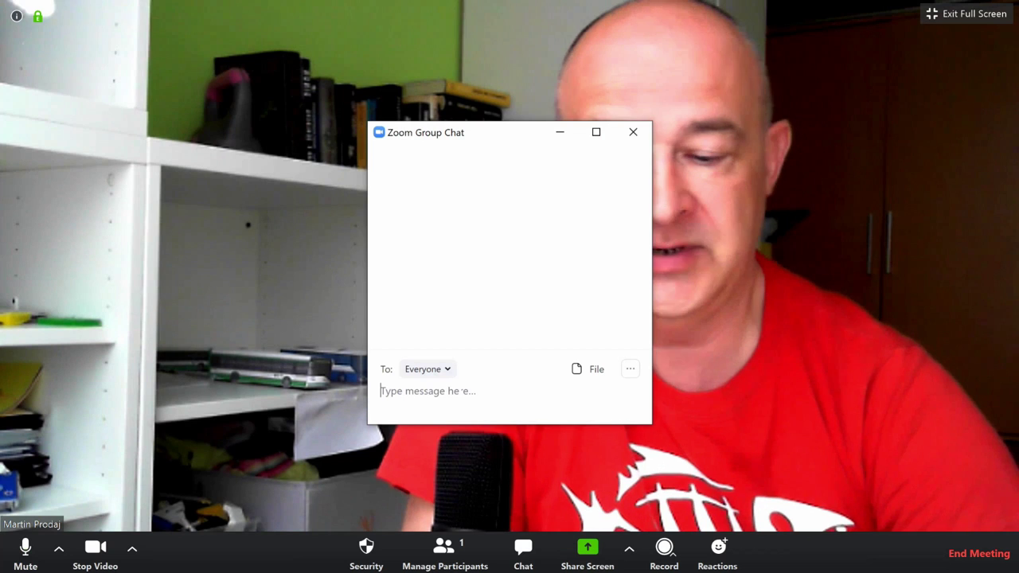
{"action": "type", "text": "hi"}
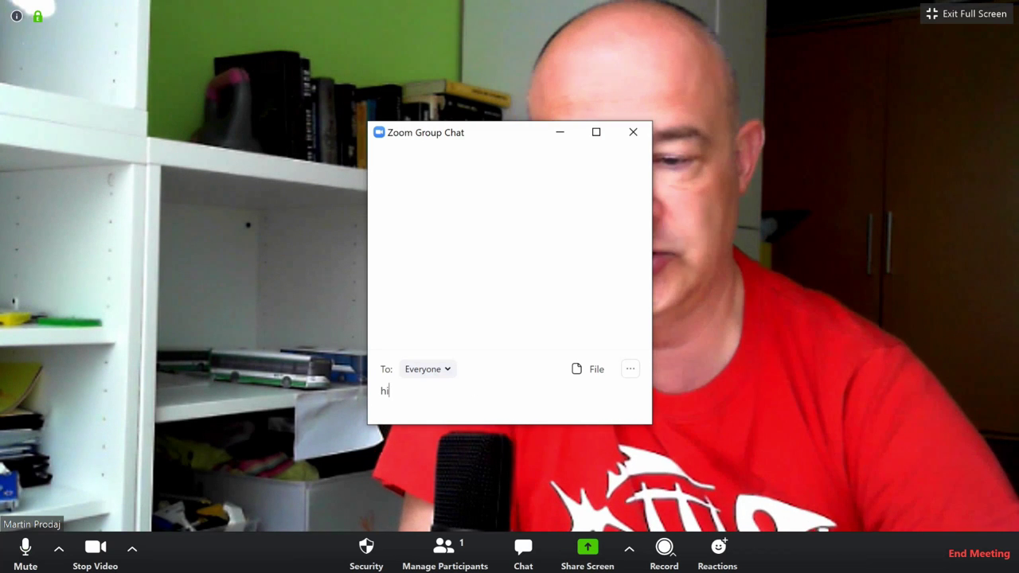
{"action": "key", "text": "Return"}
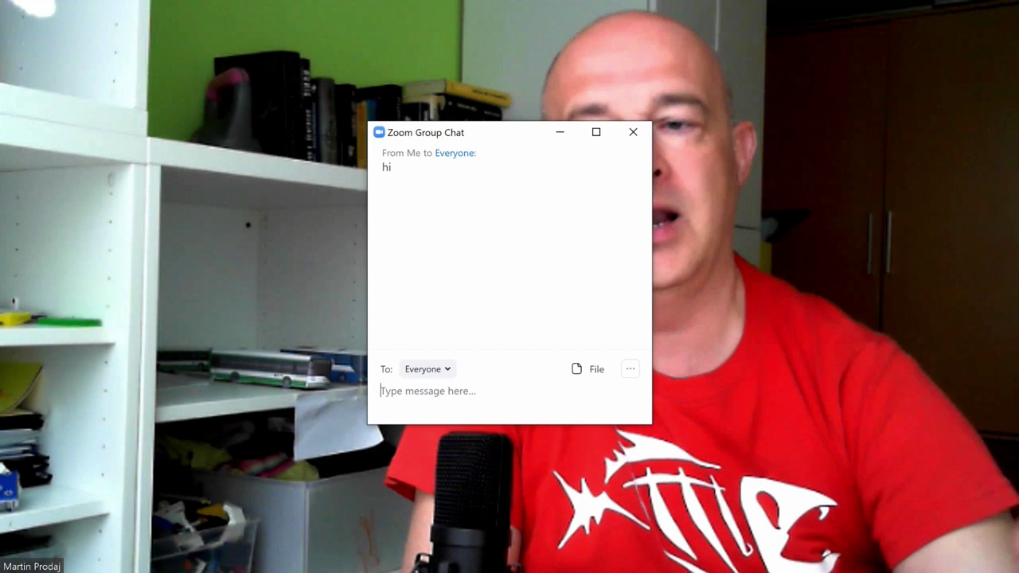
{"action": "left_click", "coordinate": [447, 369]}
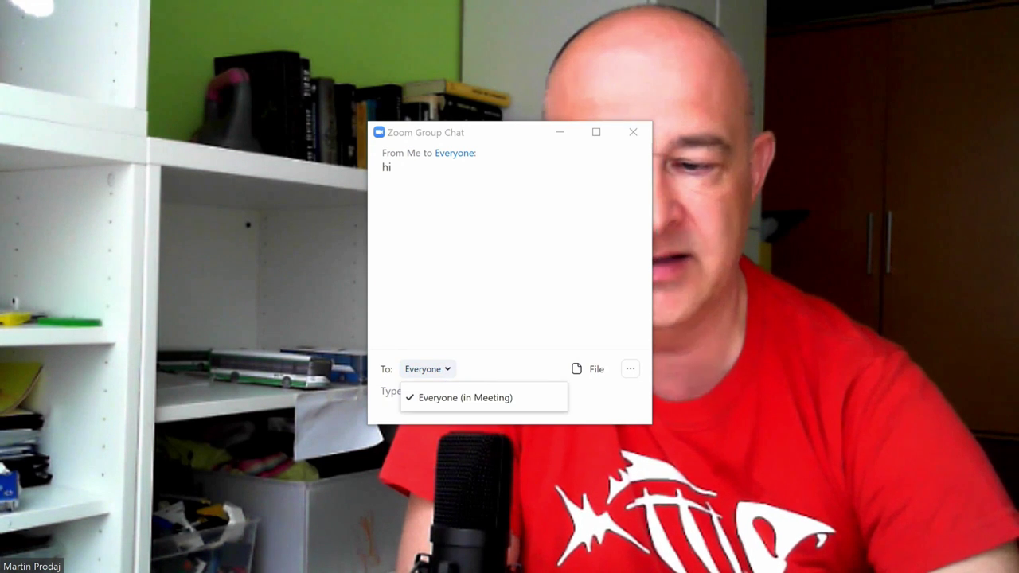
{"action": "left_click", "coordinate": [465, 397]}
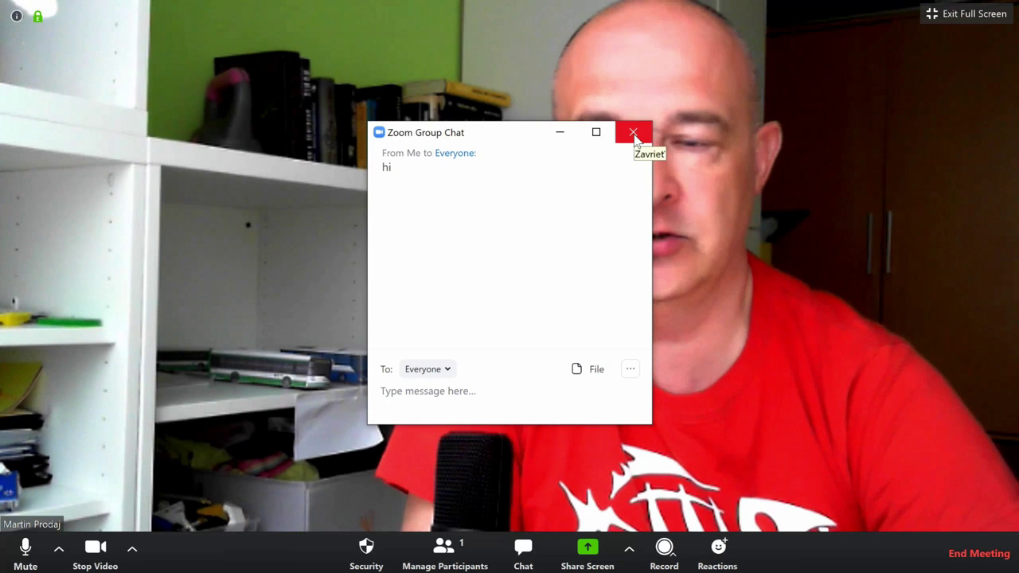
{"action": "left_click", "coordinate": [633, 135]}
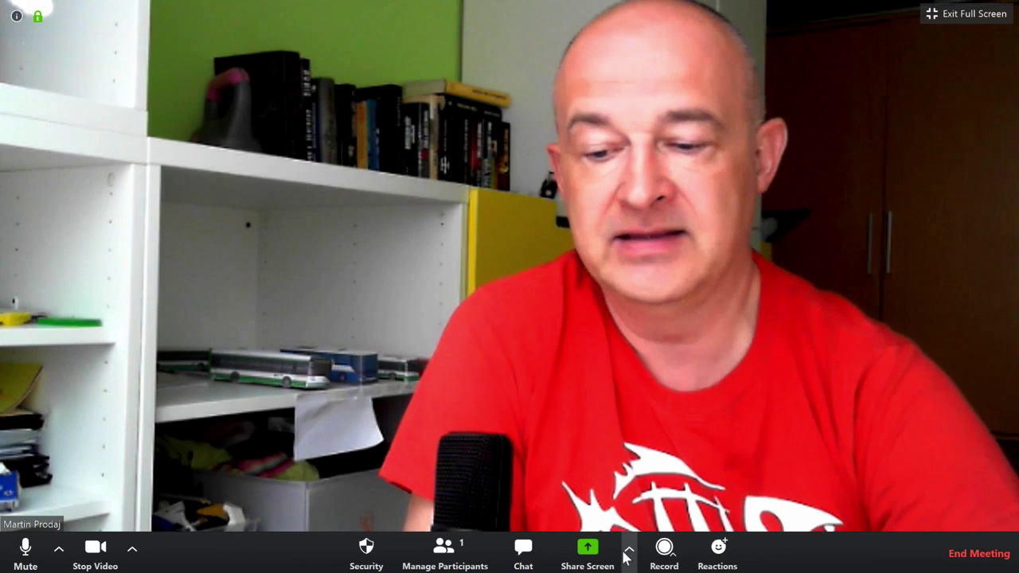
Check the sharing permissions, share the Chrome window with the ZOOM ako organizovať webináre a online meetingy presentation, and start its slideshow.
{"action": "left_click", "coordinate": [630, 552]}
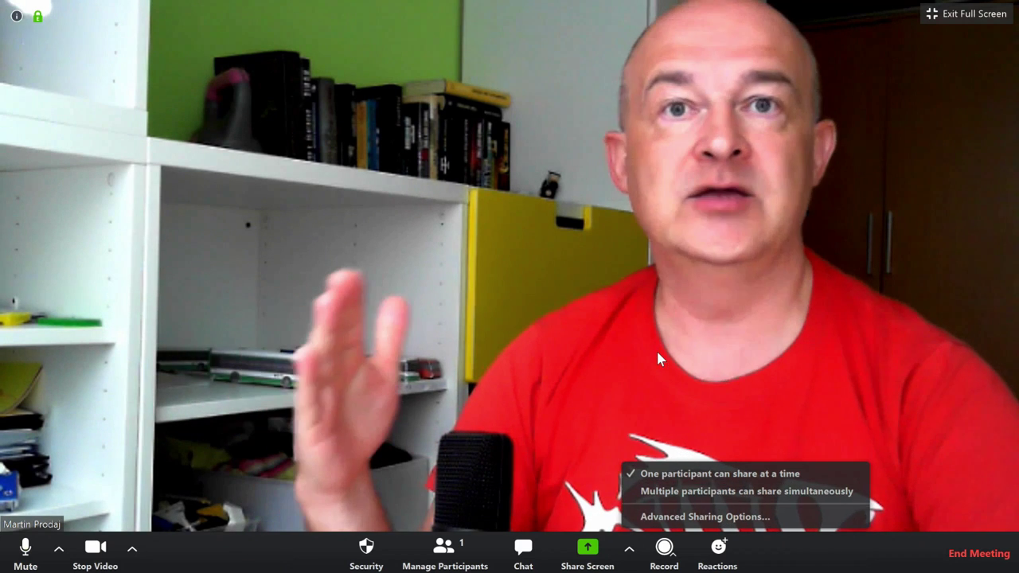
{"action": "left_click", "coordinate": [590, 555]}
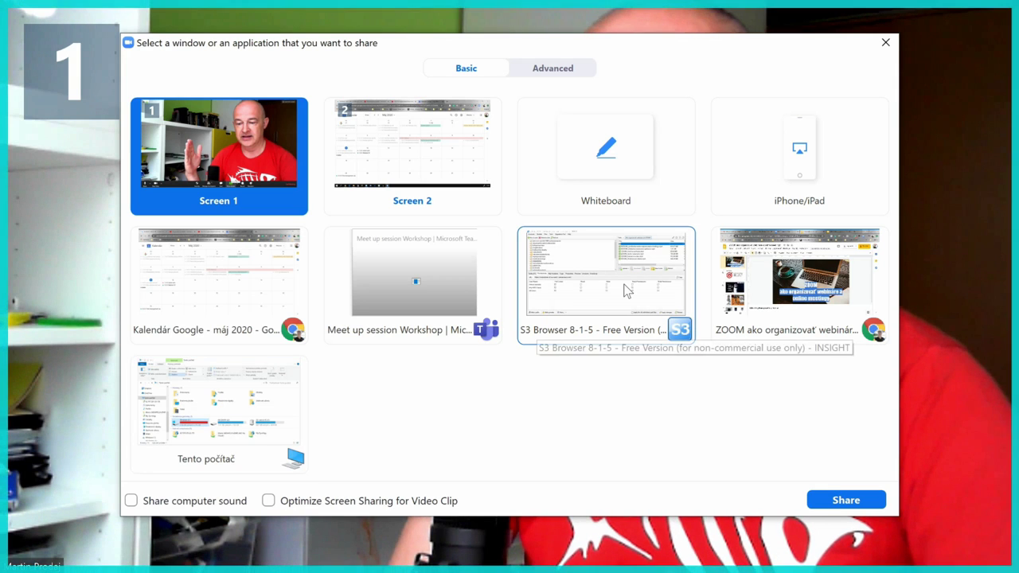
{"action": "left_click", "coordinate": [400, 153]}
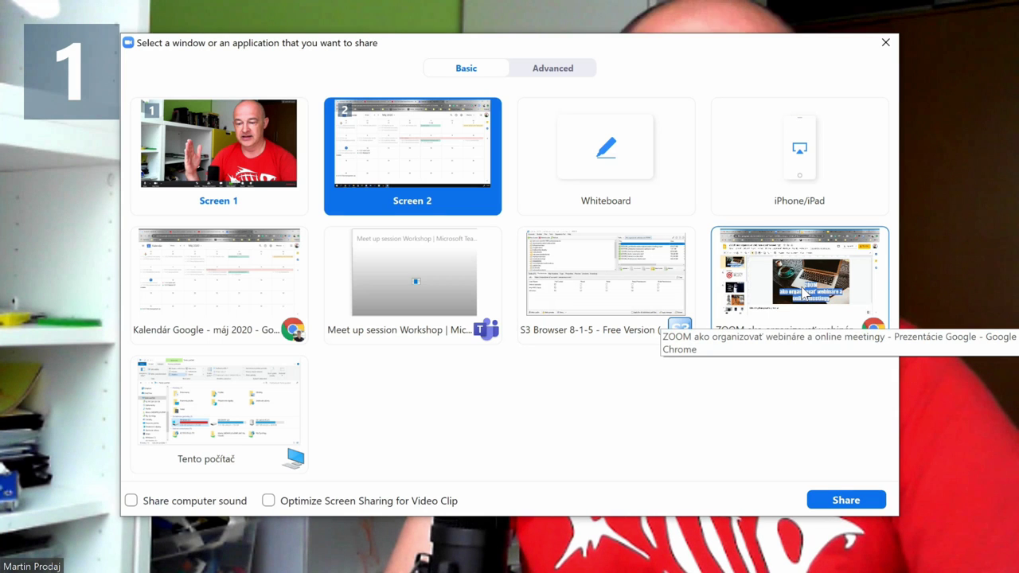
{"action": "left_click_drag", "start_coordinate": [726, 45], "coordinate": [342, 25]}
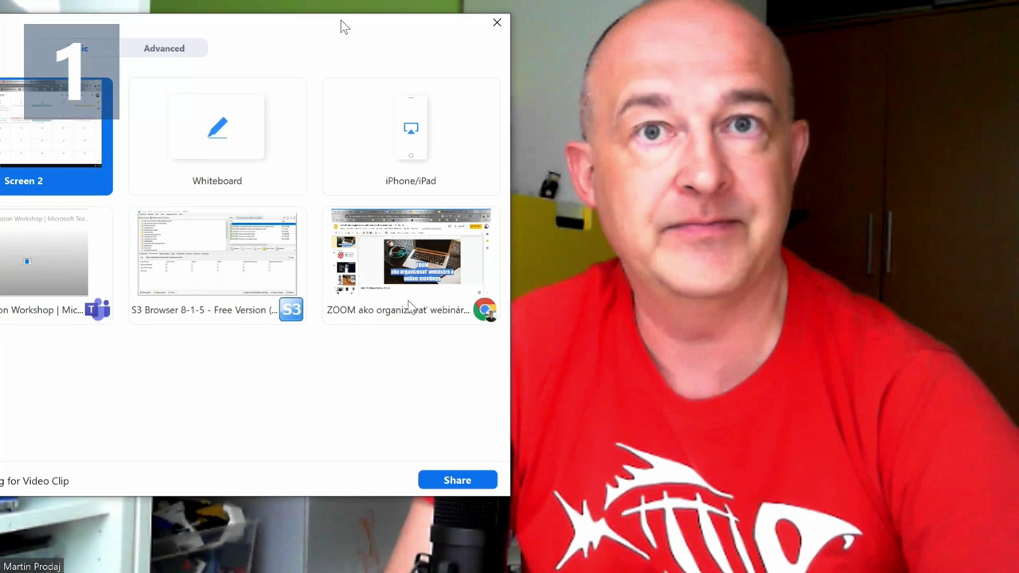
{"action": "left_click", "coordinate": [406, 287]}
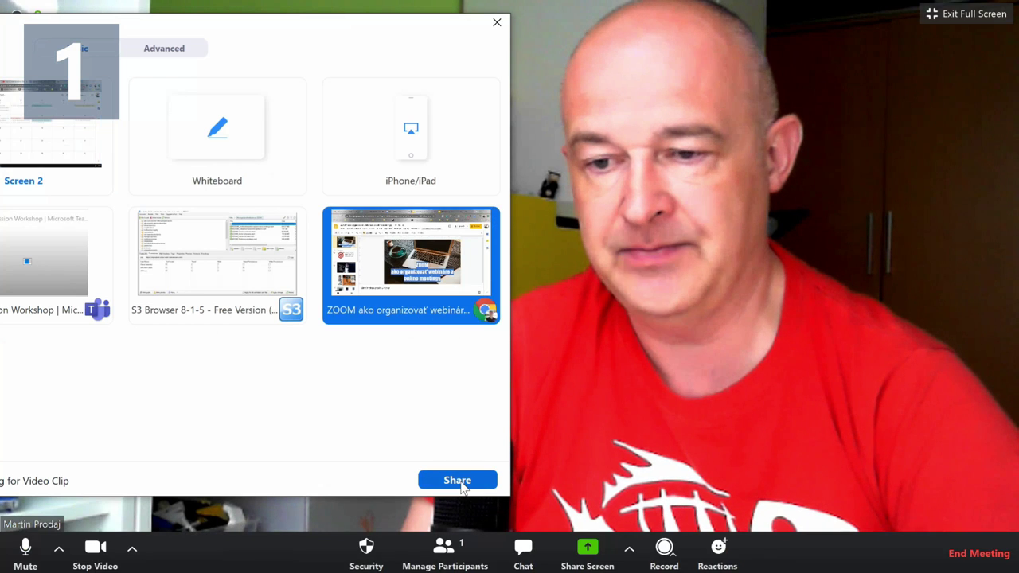
{"action": "left_click", "coordinate": [462, 485]}
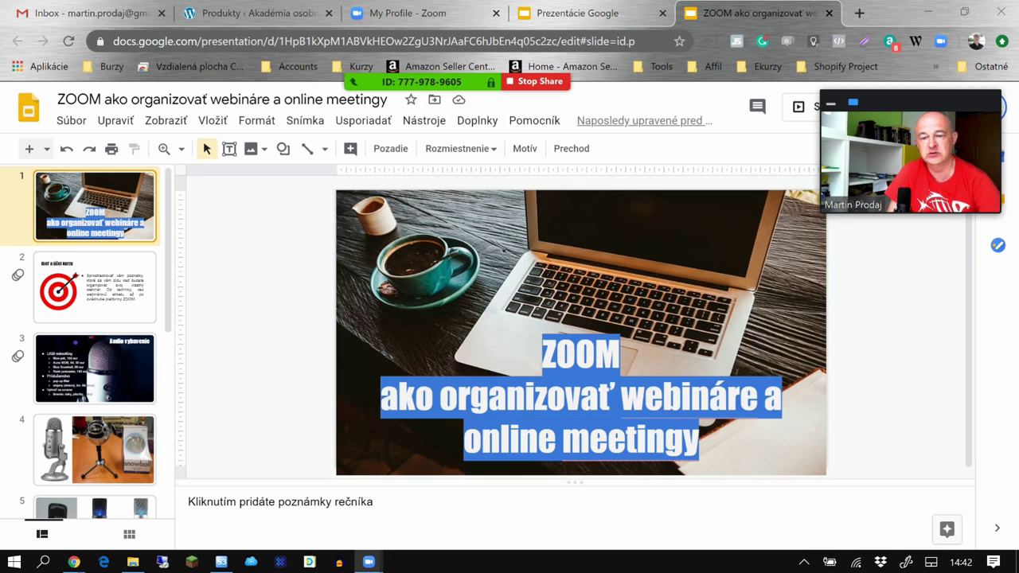
{"action": "left_click", "coordinate": [804, 114]}
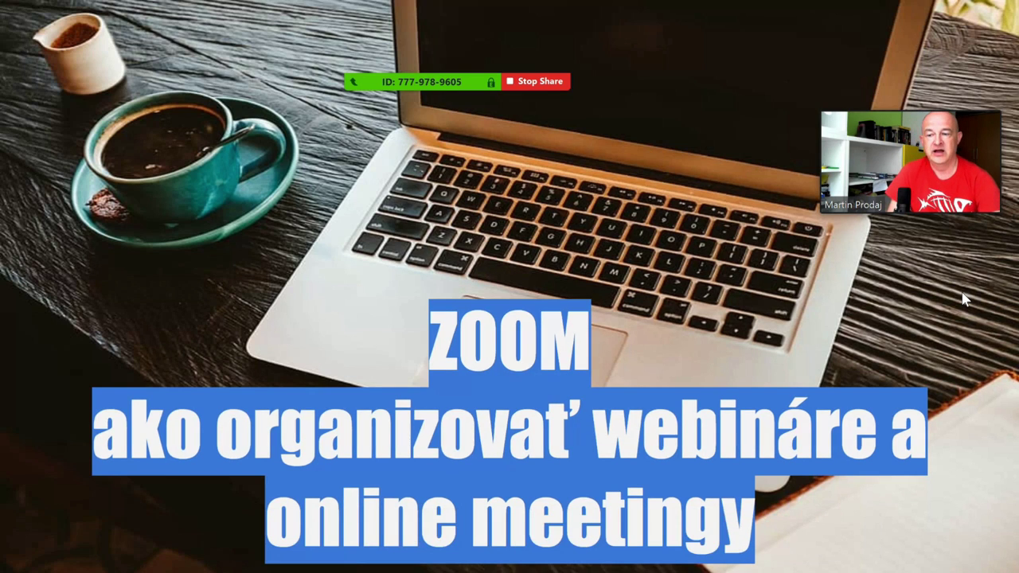
Advance the slideshow to the Cieľ a účel kurzu slide and stop sharing the presentation.
{"action": "key", "text": "Right"}
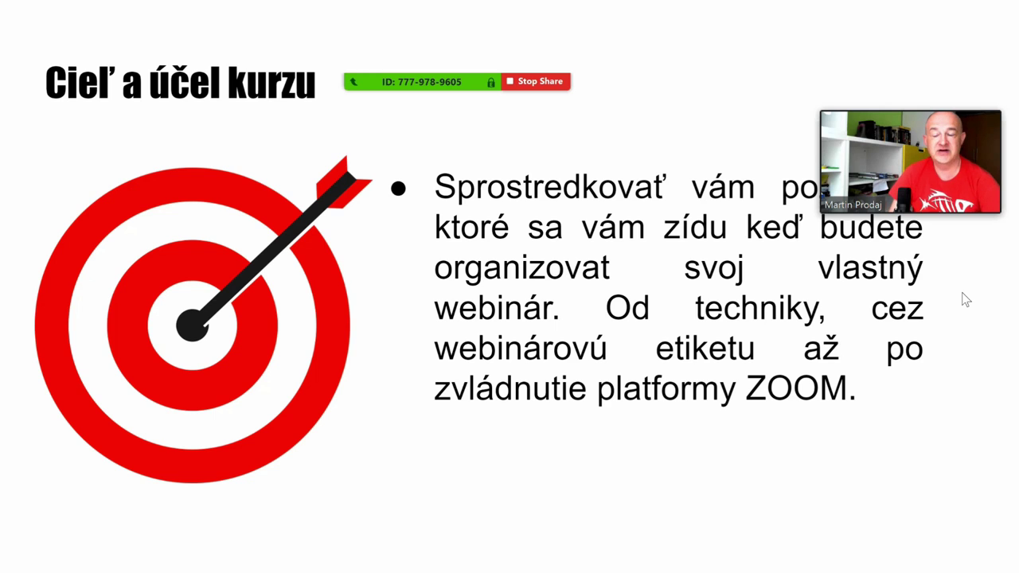
{"action": "left_click", "coordinate": [540, 83]}
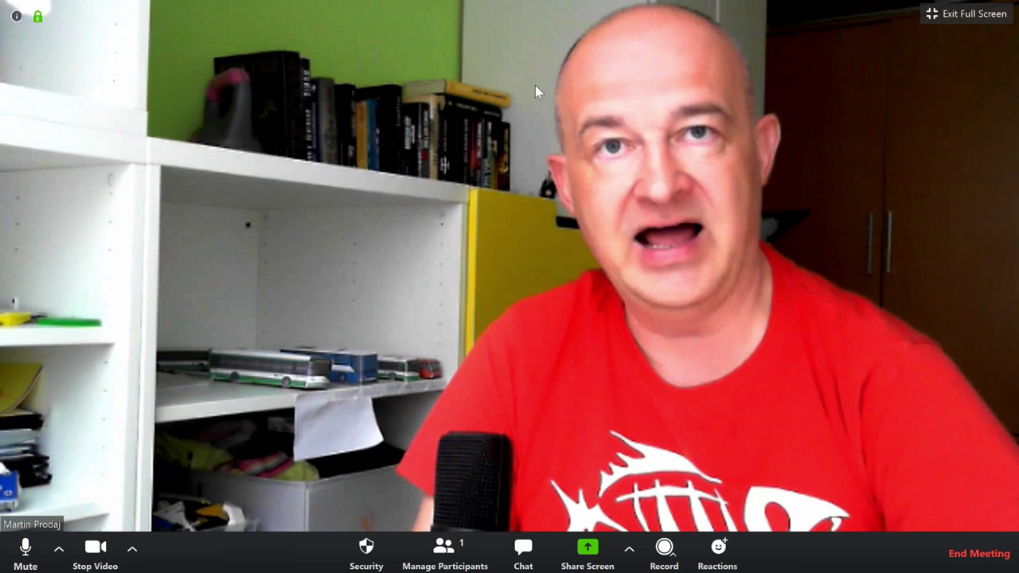
Move the share selection dialog aside, choose Whiteboard as the content, and start sharing it.
{"action": "left_click", "coordinate": [587, 549]}
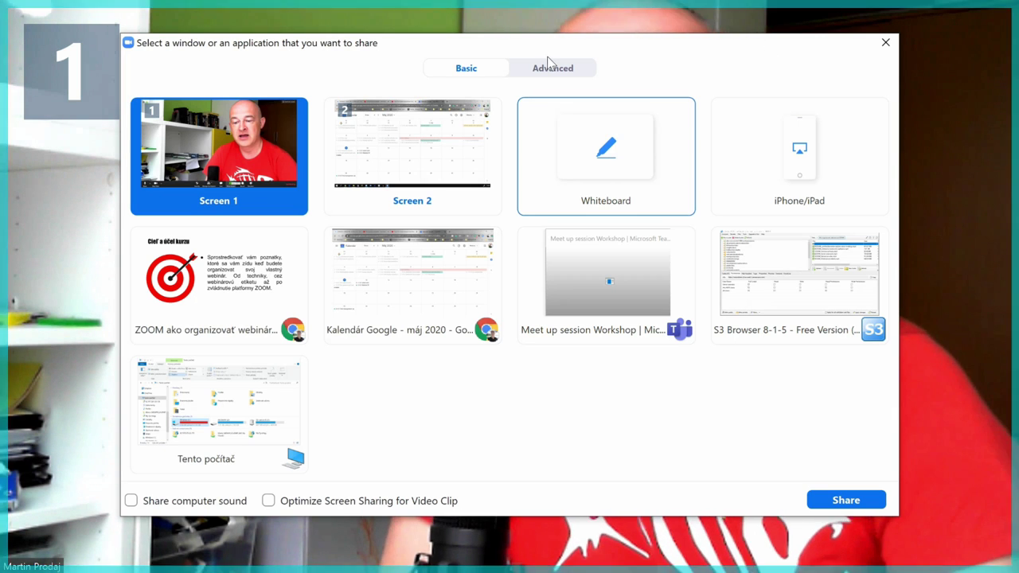
{"action": "left_click_drag", "start_coordinate": [298, 48], "coordinate": [0, 61]}
{"action": "left_click_drag", "start_coordinate": [344, 64], "coordinate": [296, 54]}
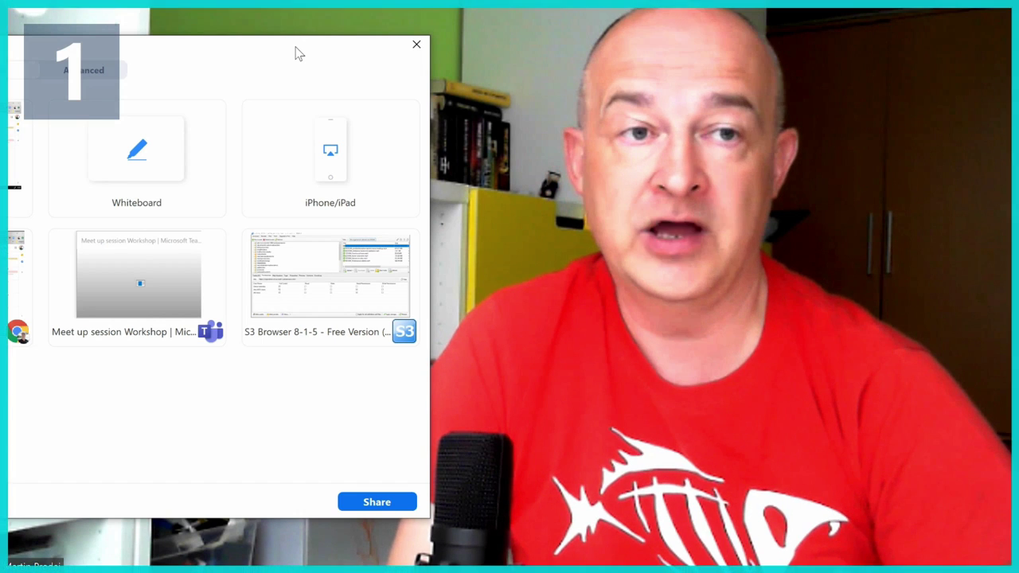
{"action": "left_click", "coordinate": [141, 148]}
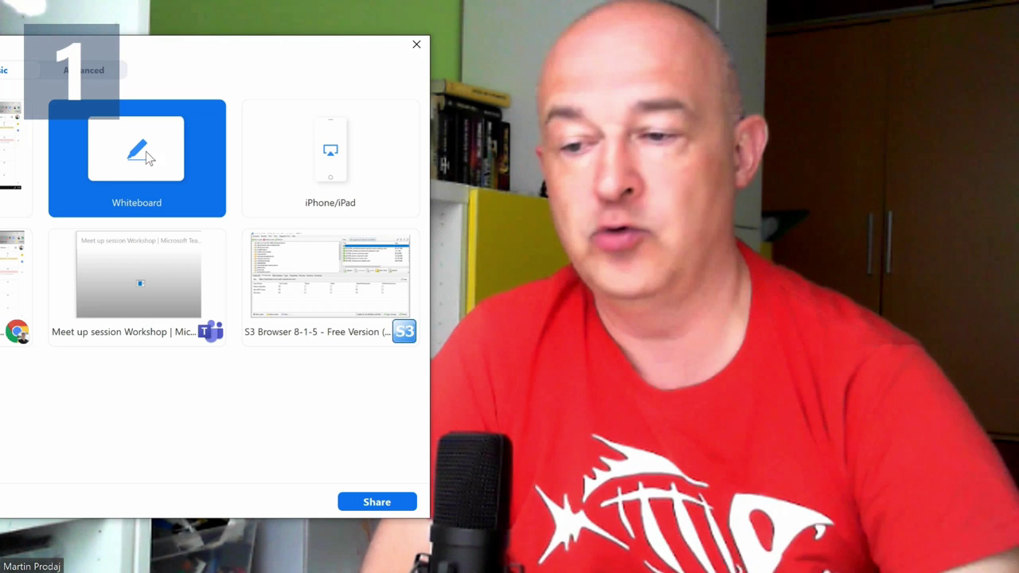
{"action": "left_click", "coordinate": [391, 504]}
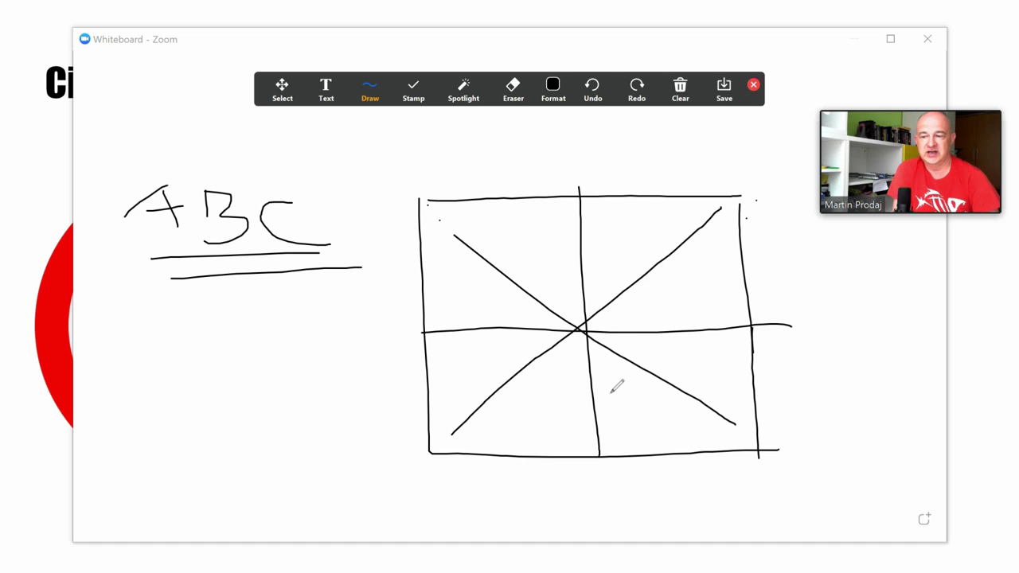
Draw a red angled stroke above the divided rectangle and erase the rectangle's upper black edge.
{"action": "left_click", "coordinate": [557, 89]}
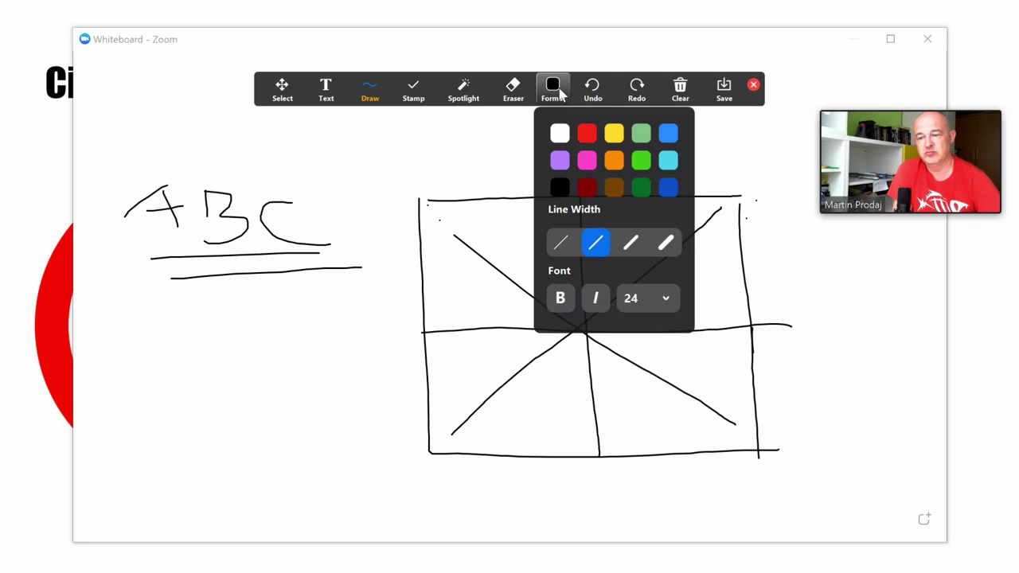
{"action": "left_click", "coordinate": [559, 91]}
{"action": "left_click", "coordinate": [559, 92]}
{"action": "left_click", "coordinate": [559, 92]}
{"action": "left_click", "coordinate": [559, 94]}
{"action": "left_click", "coordinate": [589, 135]}
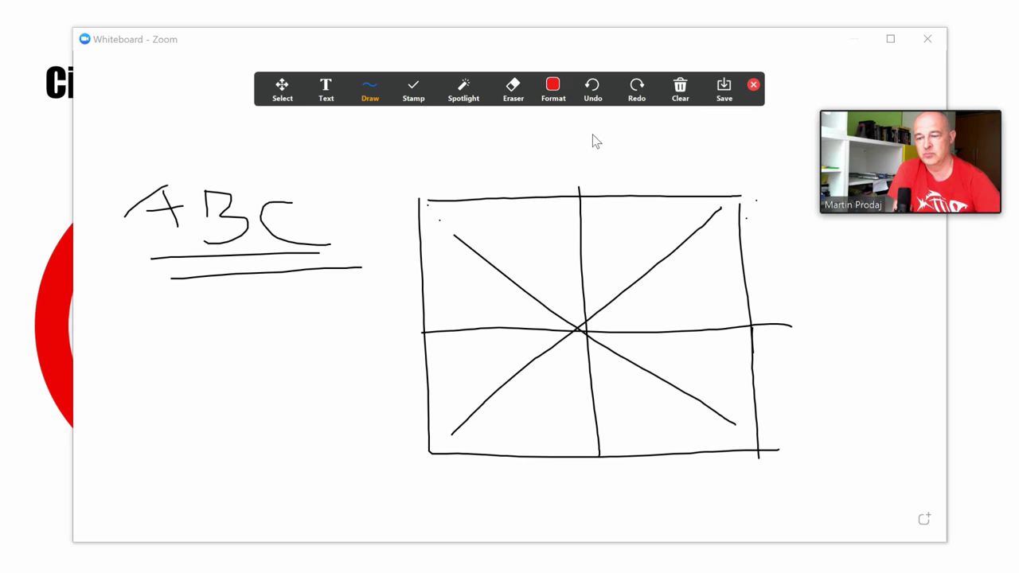
{"action": "mouse_move", "coordinate": [482, 146]}
{"action": "left_mouse_down"}
{"action": "mouse_move", "coordinate": [593, 140]}
{"action": "mouse_move", "coordinate": [691, 309]}
{"action": "left_mouse_up"}
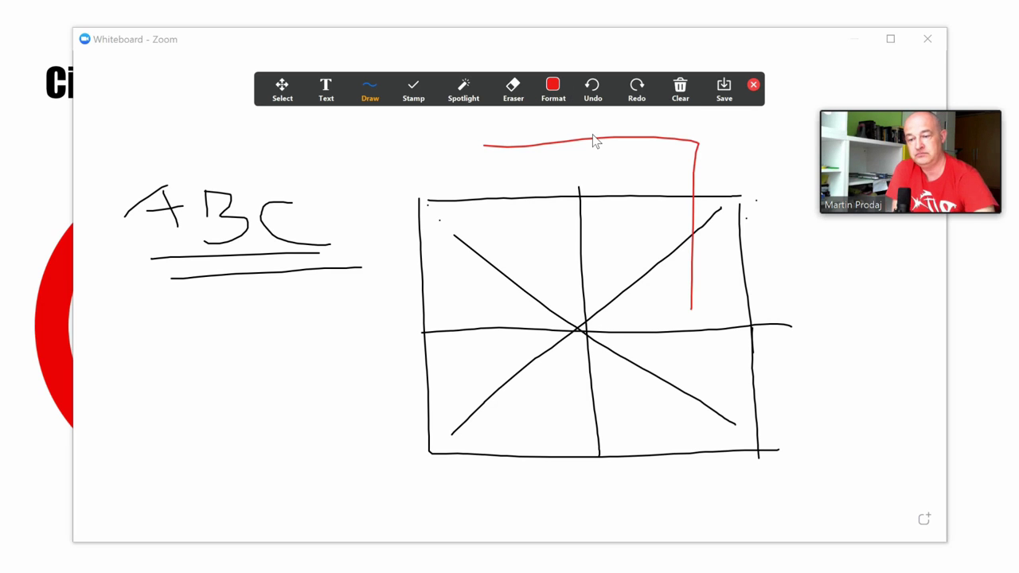
{"action": "left_click", "coordinate": [512, 89]}
{"action": "left_click", "coordinate": [551, 196]}
Point at several spots on the drawing with the name-labelled arrow, ending at the letter A of ABC.
{"action": "left_click", "coordinate": [463, 91]}
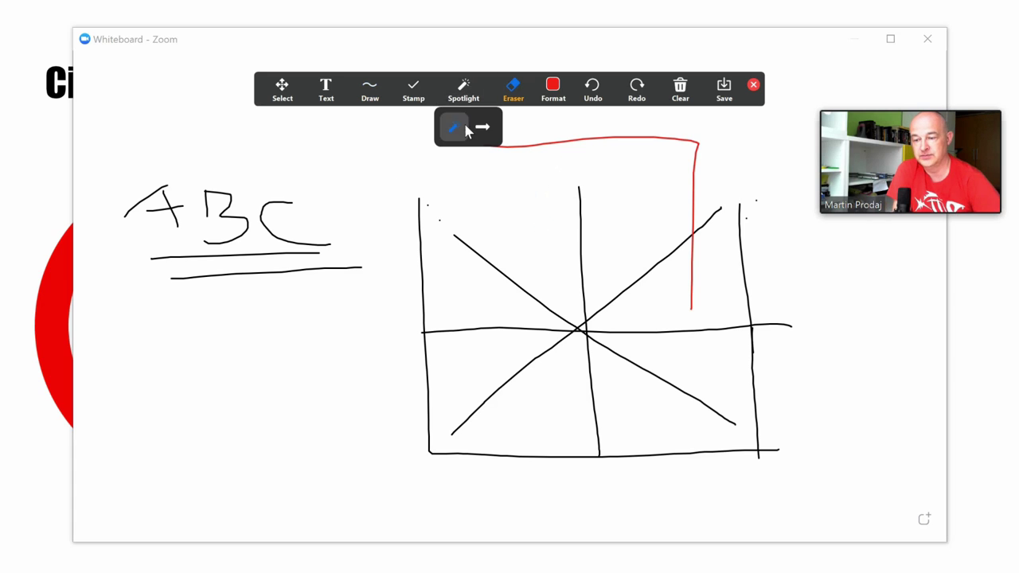
{"action": "left_click", "coordinate": [482, 128]}
{"action": "left_click", "coordinate": [525, 205]}
{"action": "left_click", "coordinate": [479, 296]}
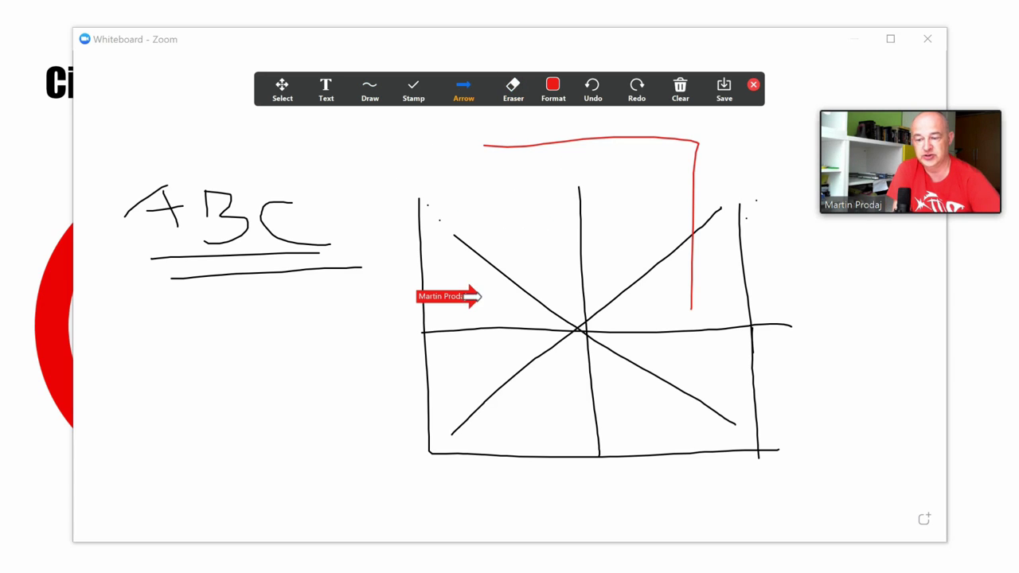
{"action": "left_click", "coordinate": [465, 394]}
{"action": "left_click", "coordinate": [561, 193]}
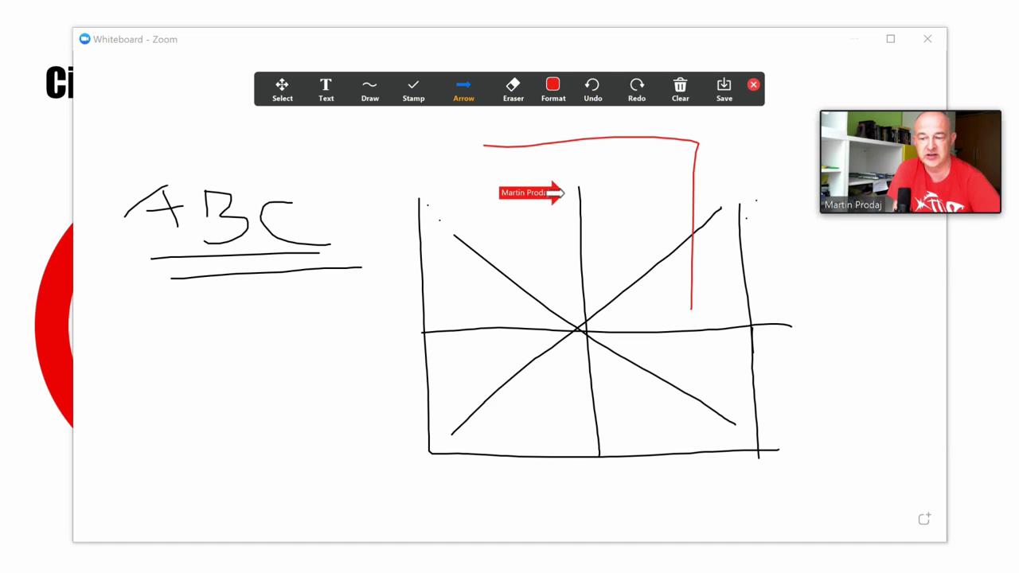
{"action": "left_click", "coordinate": [129, 189]}
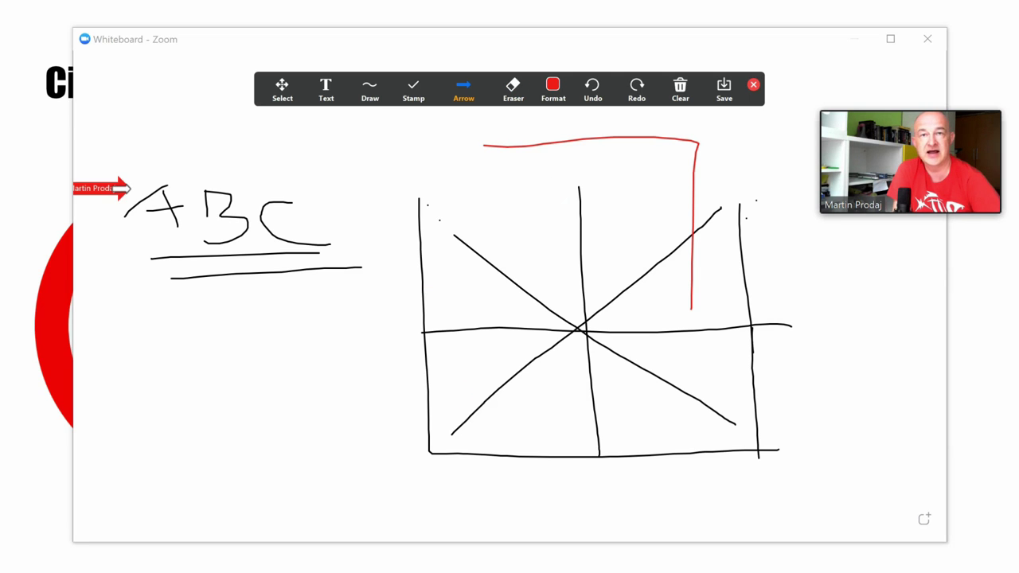
Stamp green check marks beside the divided rectangle and around its upper right part.
{"action": "left_click", "coordinate": [411, 89]}
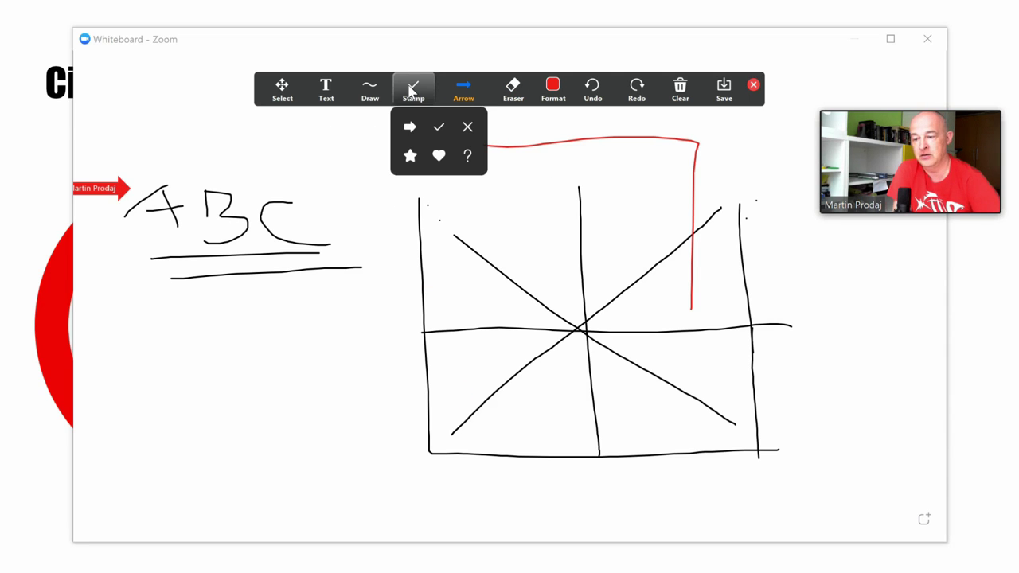
{"action": "left_click", "coordinate": [439, 129]}
{"action": "left_click", "coordinate": [380, 228]}
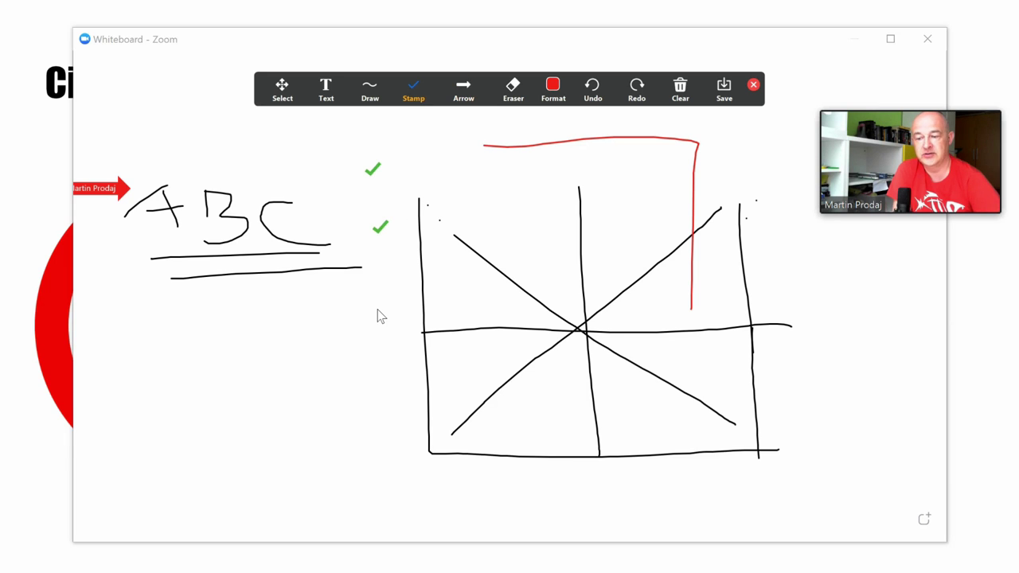
{"action": "left_click", "coordinate": [612, 247]}
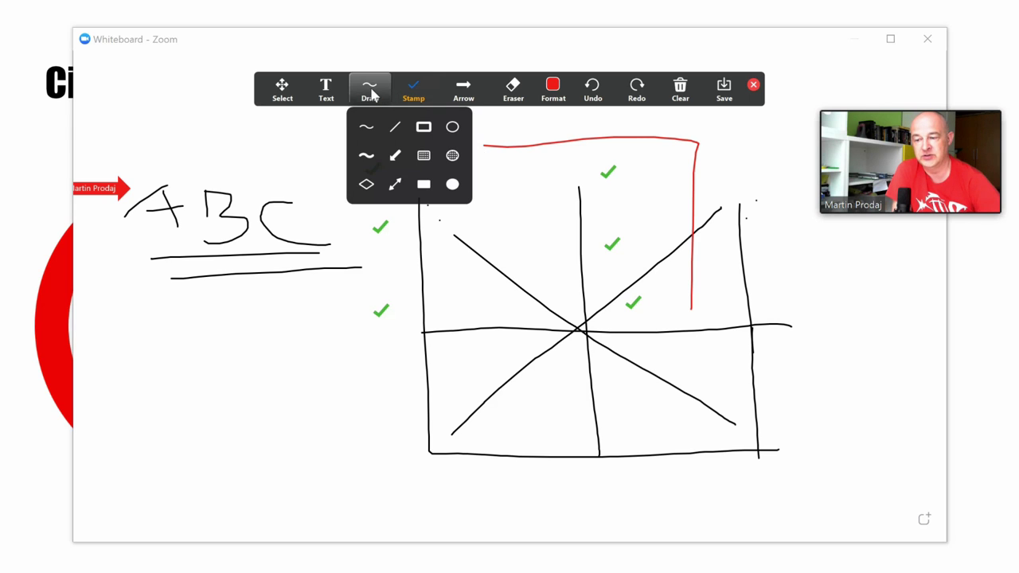
Draw a red diagonal arrow below the ABC lettering and a semi-transparent red rectangle over the grid's upper left part.
{"action": "mouse_move", "coordinate": [369, 90]}
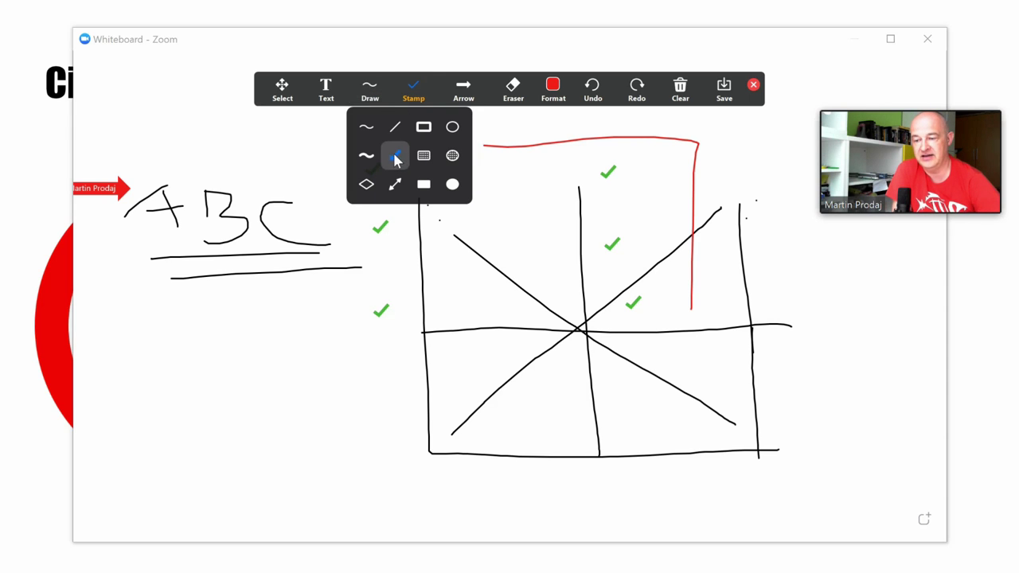
{"action": "left_click", "coordinate": [396, 156]}
{"action": "left_click_drag", "start_coordinate": [325, 328], "coordinate": [233, 438]}
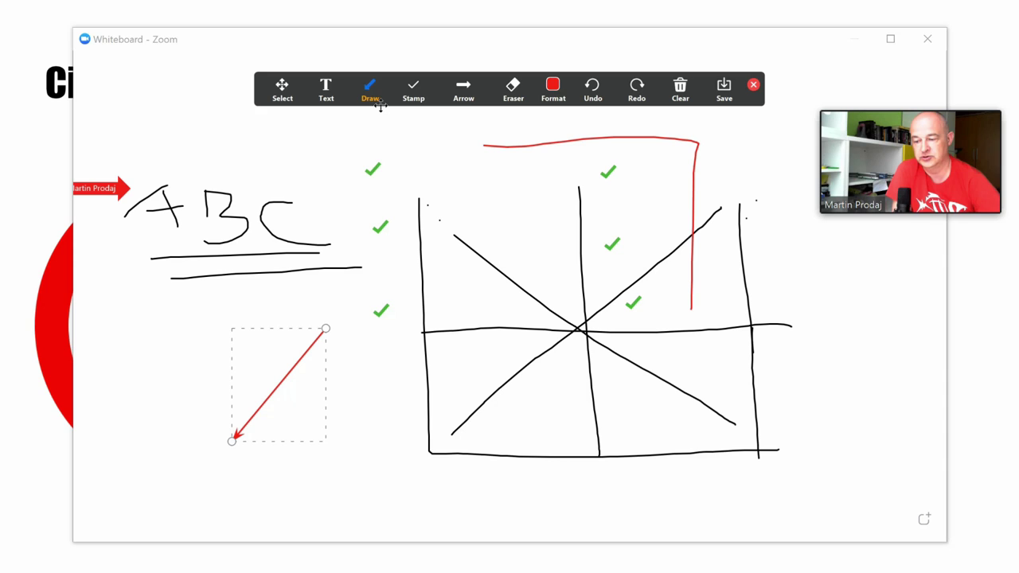
{"action": "mouse_move", "coordinate": [377, 97]}
{"action": "mouse_move", "coordinate": [448, 172]}
{"action": "left_mouse_down"}
{"action": "mouse_move", "coordinate": [462, 203]}
{"action": "mouse_move", "coordinate": [602, 289]}
{"action": "left_mouse_up"}
Add the blue text "kjkjkhkjhkh" above the drawing, and clear all drawings from the whiteboard.
{"action": "mouse_move", "coordinate": [368, 105]}
{"action": "left_click", "coordinate": [326, 89]}
{"action": "left_click", "coordinate": [353, 143]}
{"action": "type", "text": "kjkjkhkjhkh"}
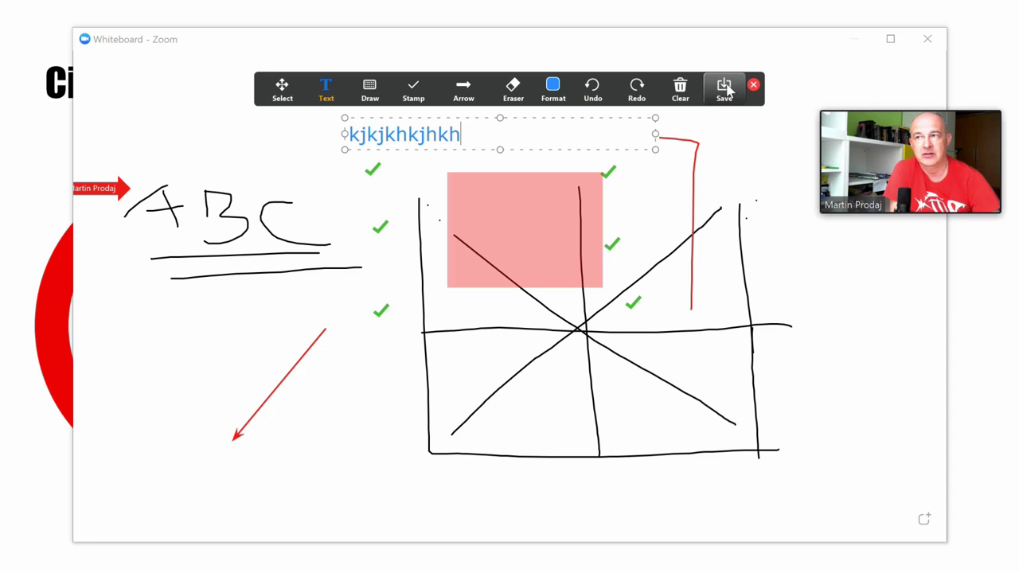
{"action": "left_click", "coordinate": [683, 91]}
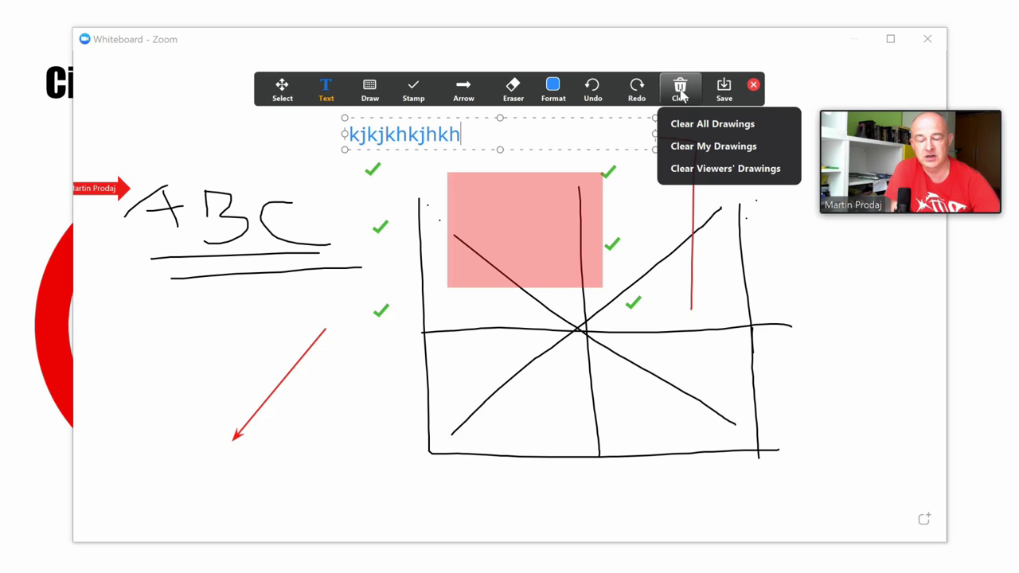
{"action": "left_click", "coordinate": [695, 124]}
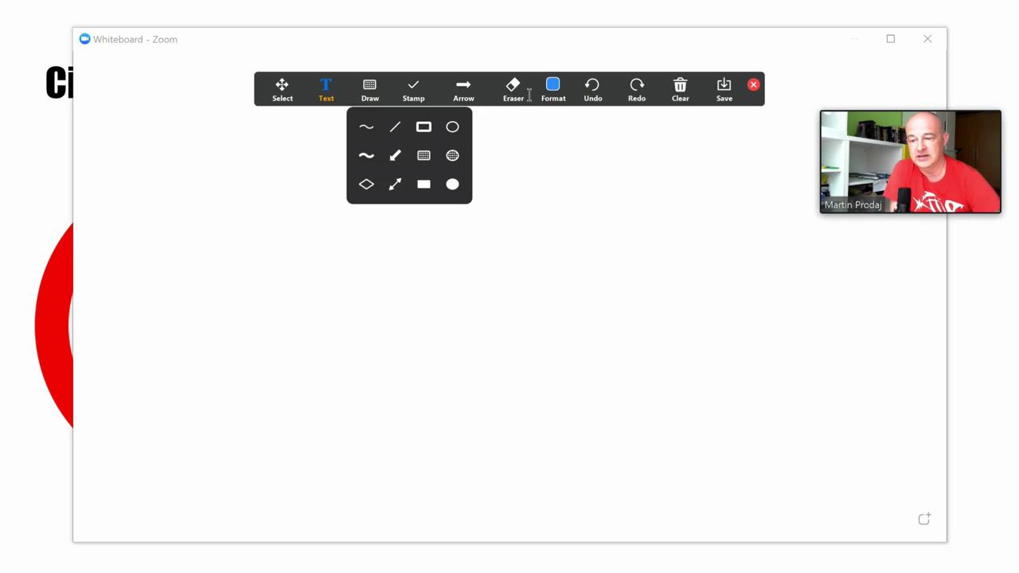
Draw a thick straight red line across the middle of the whiteboard and clear it.
{"action": "mouse_move", "coordinate": [553, 90]}
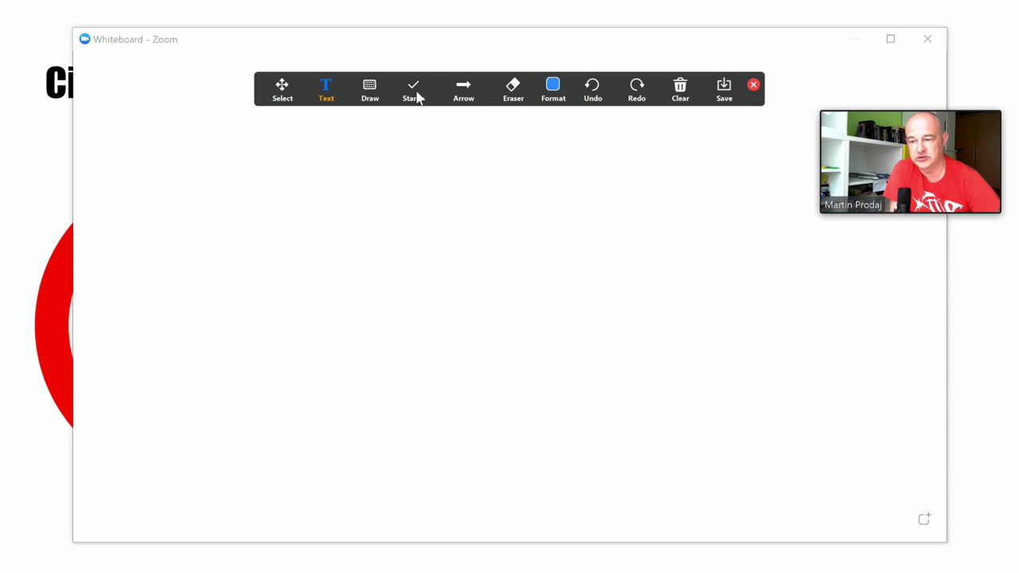
{"action": "mouse_move", "coordinate": [367, 102]}
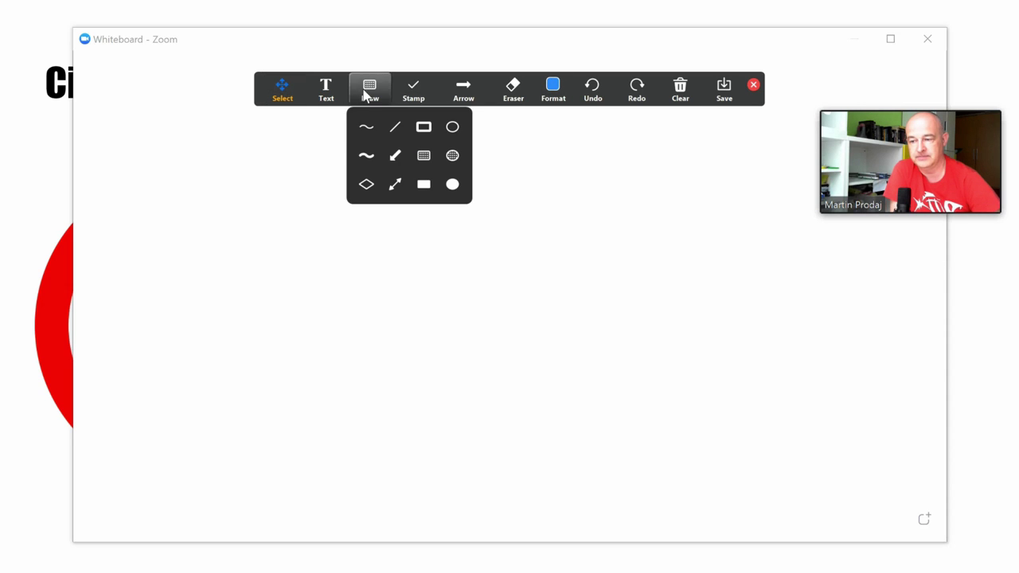
{"action": "left_click", "coordinate": [393, 128]}
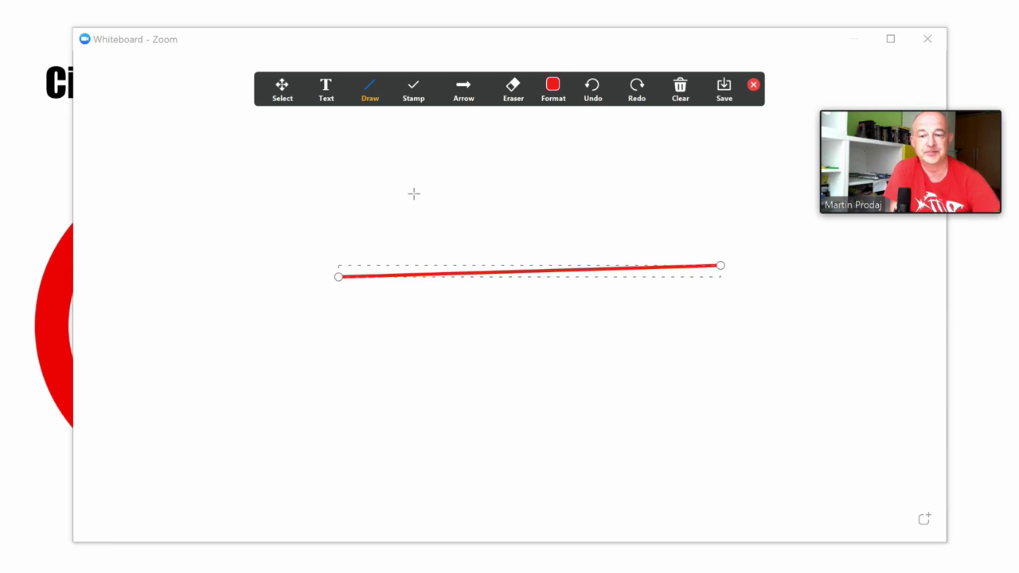
{"action": "mouse_move", "coordinate": [680, 88]}
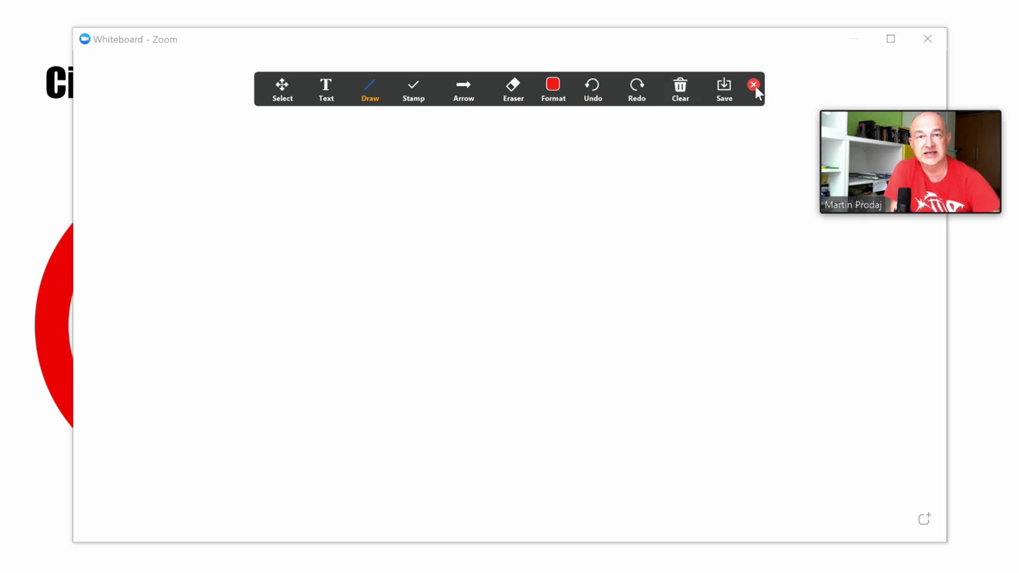
Close the whiteboard's annotation tools and stop sharing the whiteboard.
{"action": "left_click", "coordinate": [754, 88]}
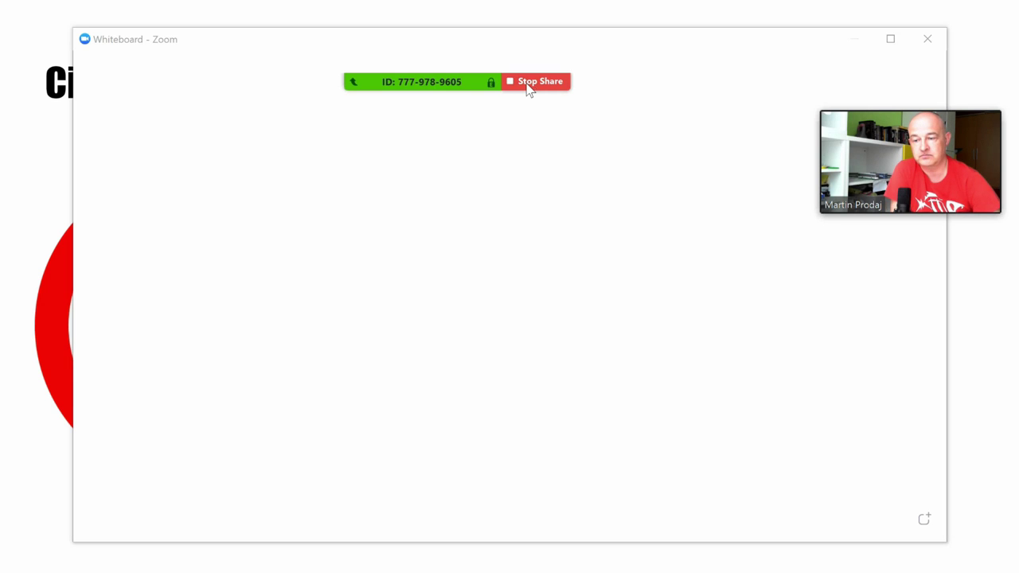
{"action": "left_click", "coordinate": [528, 86]}
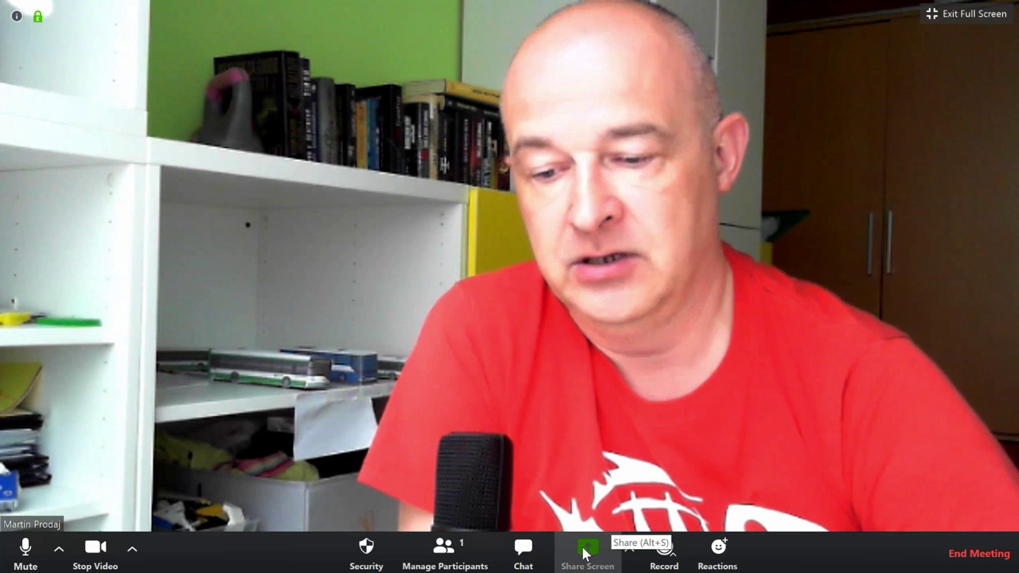
Try enabling computer sound in the screen sharing options, and close the dialog without sharing.
{"action": "left_click", "coordinate": [585, 554]}
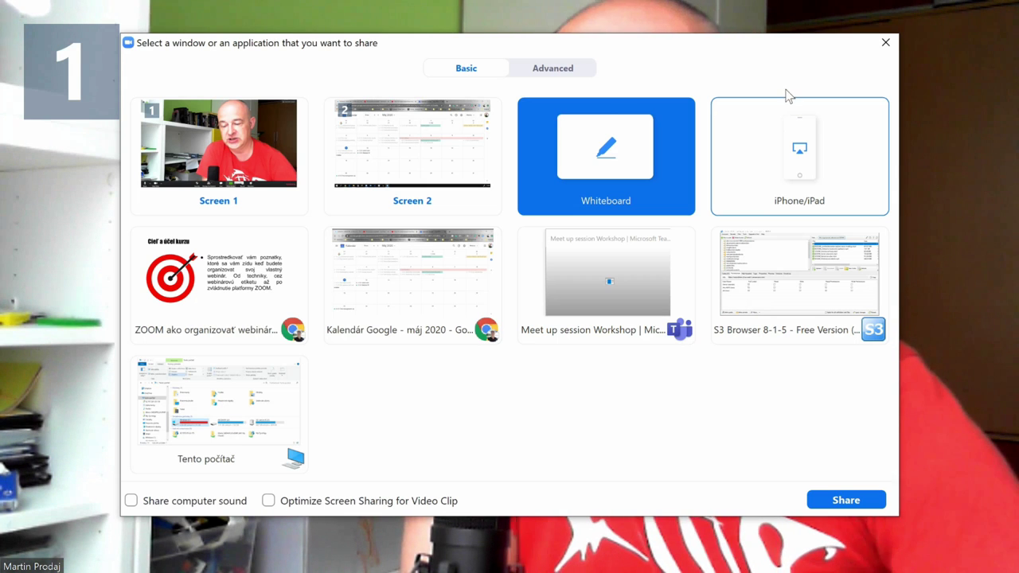
{"action": "left_click", "coordinate": [130, 503]}
{"action": "left_click", "coordinate": [338, 505]}
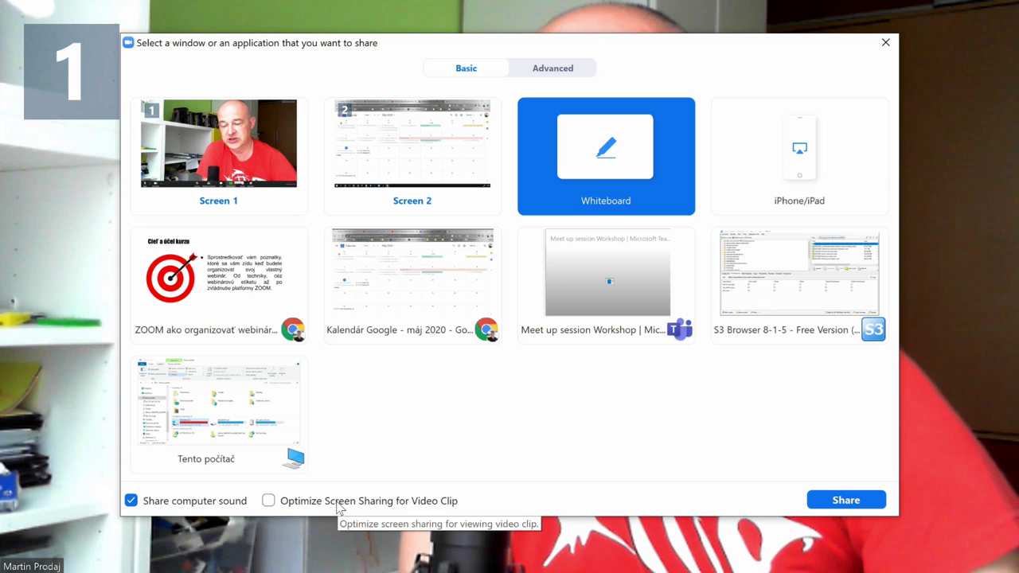
{"action": "left_click", "coordinate": [886, 44]}
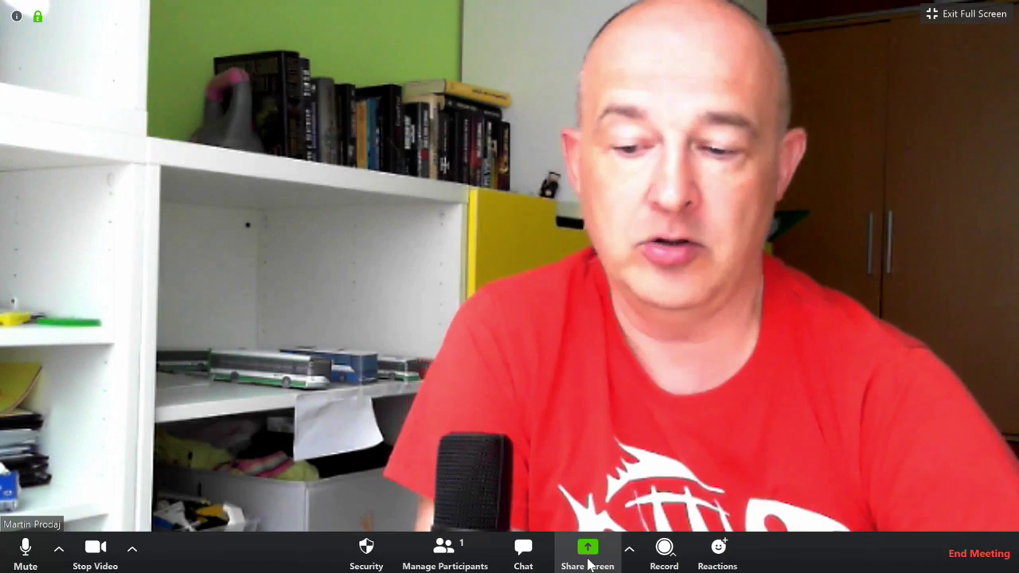
Check the available recording destinations and start recording the meeting on this computer.
{"action": "left_click", "coordinate": [673, 558]}
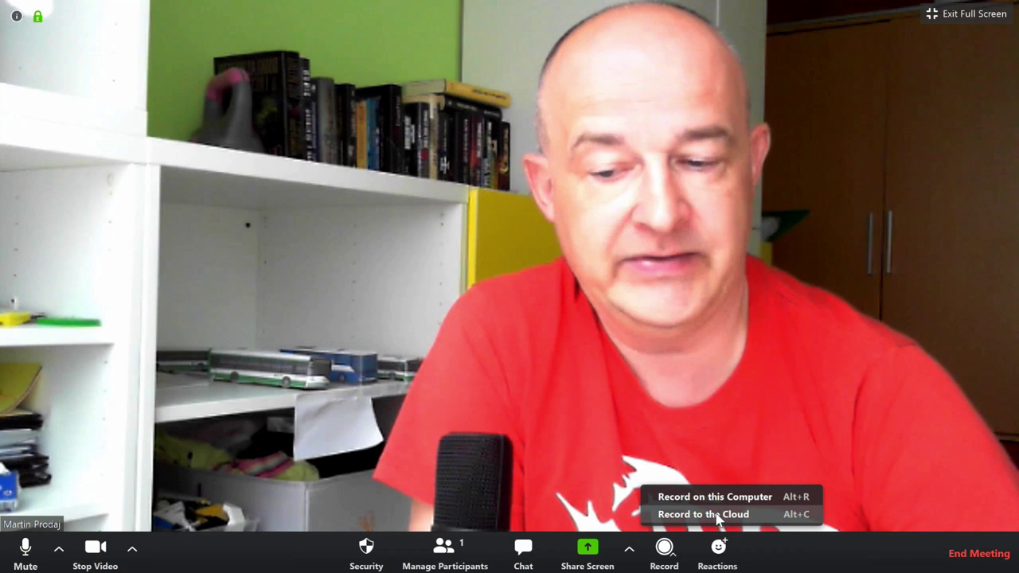
{"action": "left_click", "coordinate": [665, 555]}
{"action": "left_click", "coordinate": [665, 555]}
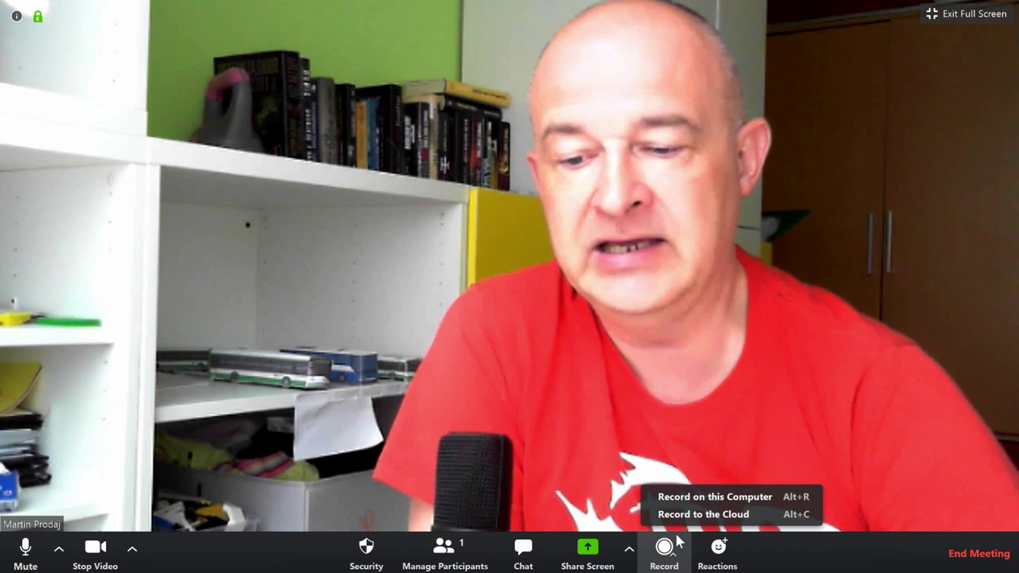
{"action": "left_click", "coordinate": [712, 499]}
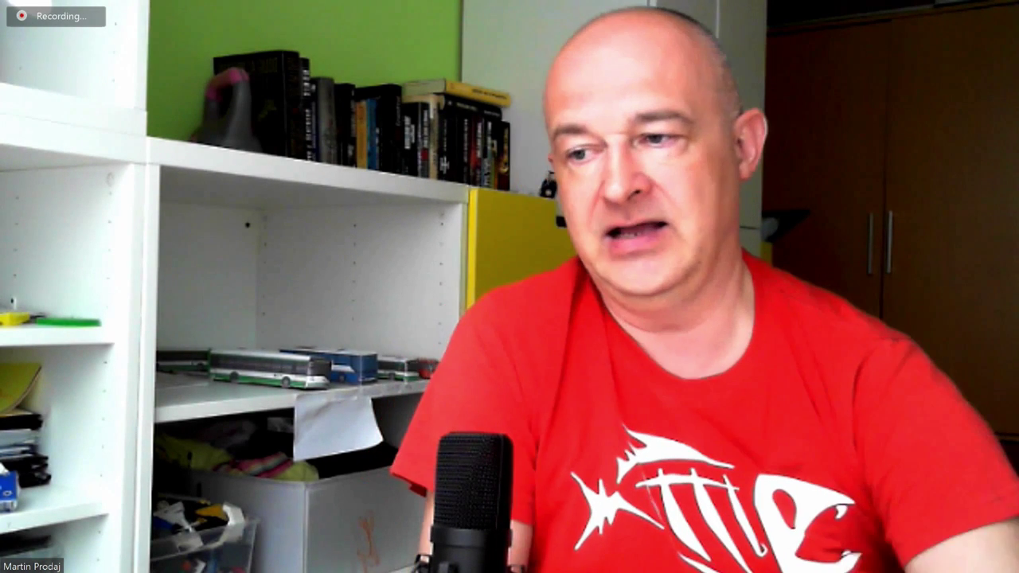
Stop the local recording of the meeting.
{"action": "mouse_move", "coordinate": [133, 500]}
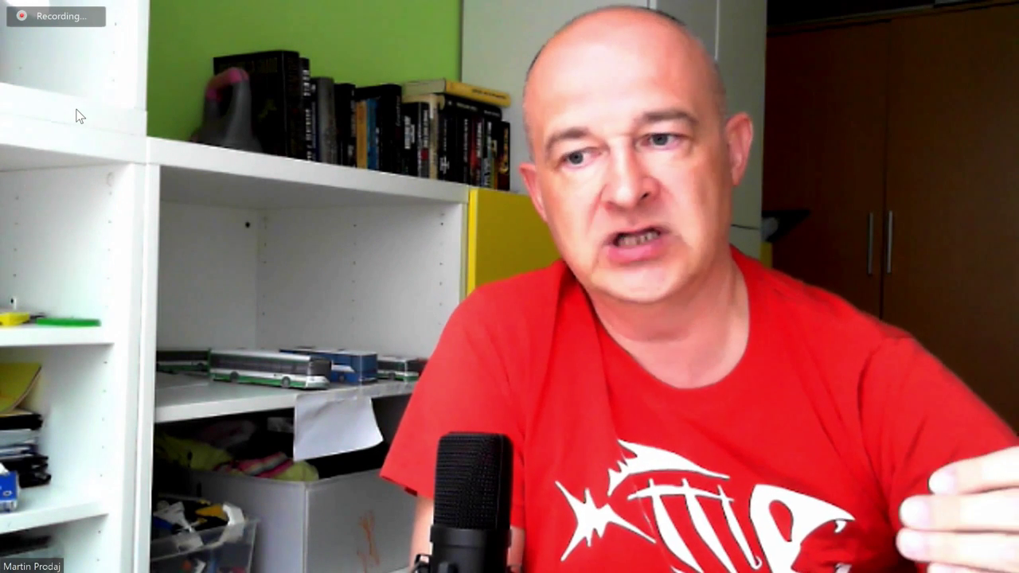
{"action": "mouse_move", "coordinate": [34, 42]}
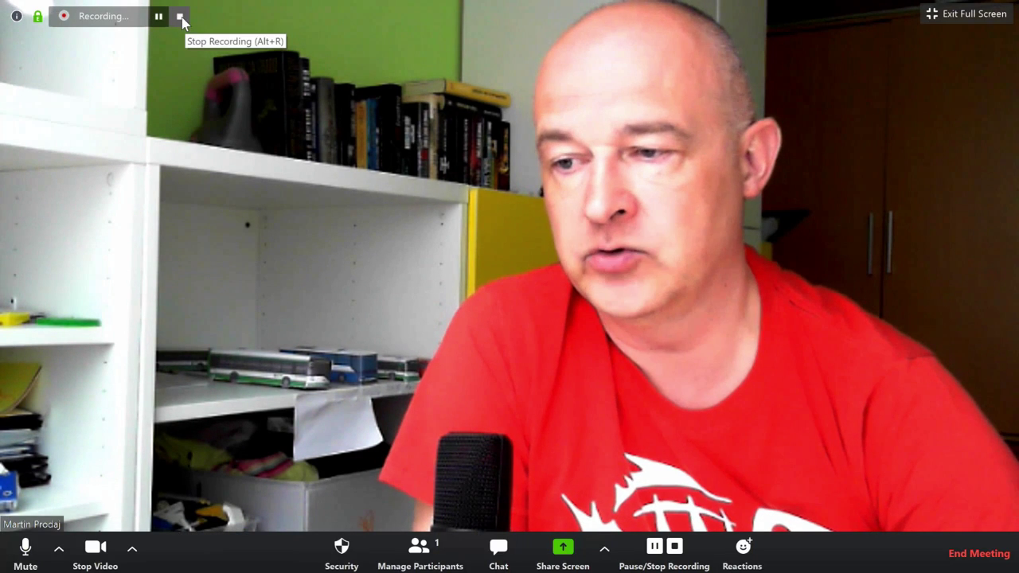
{"action": "left_click", "coordinate": [182, 17]}
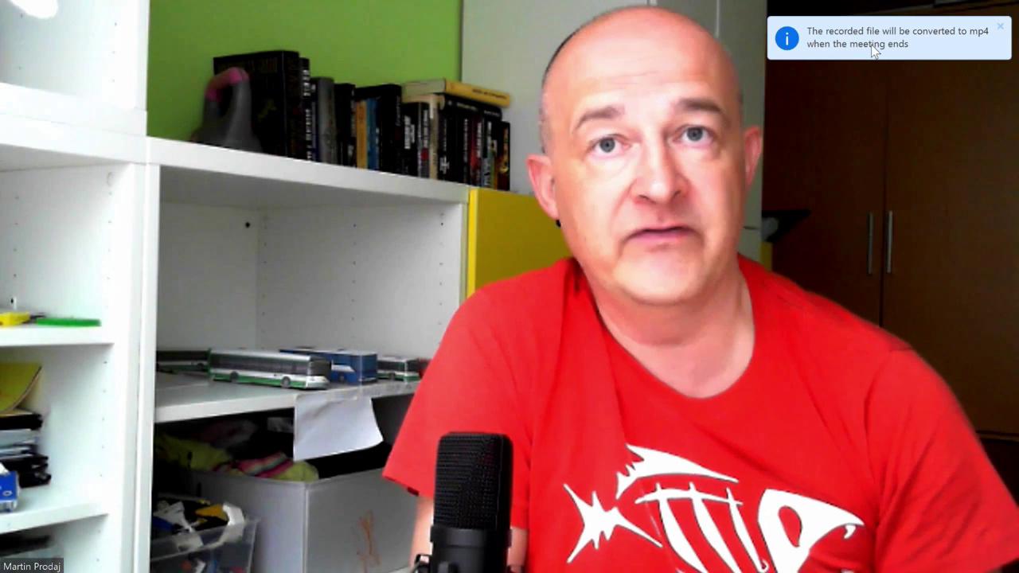
Send a clapping reaction and a thumbs-up reaction in the meeting.
{"action": "mouse_move", "coordinate": [736, 557]}
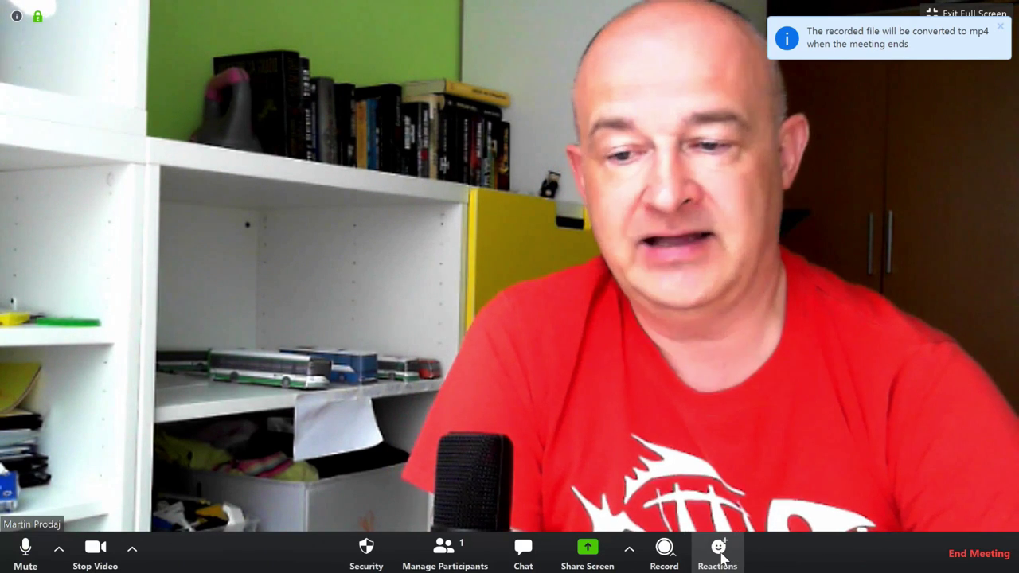
{"action": "left_click", "coordinate": [720, 558]}
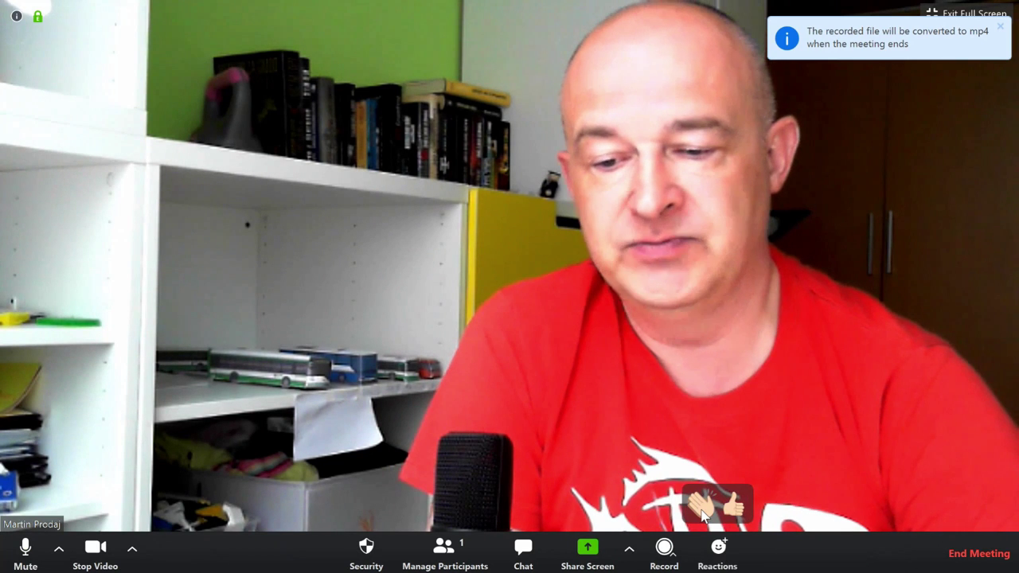
{"action": "left_click", "coordinate": [700, 506]}
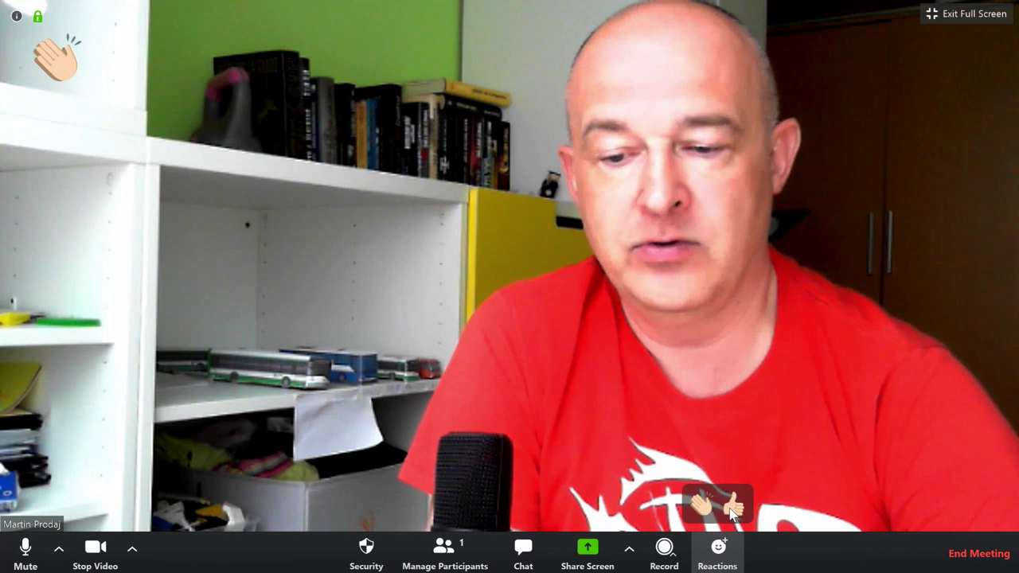
{"action": "left_click", "coordinate": [733, 505]}
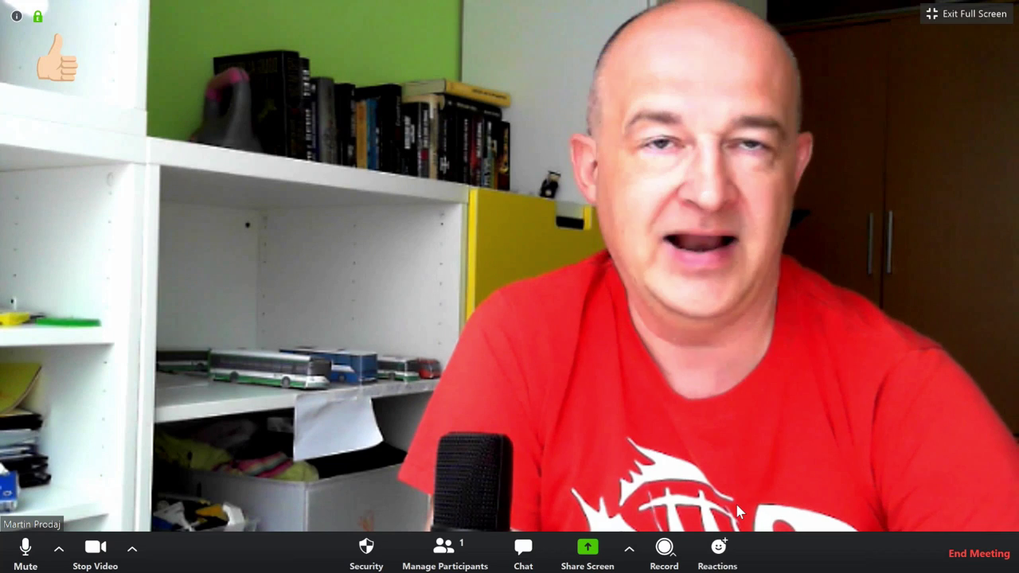